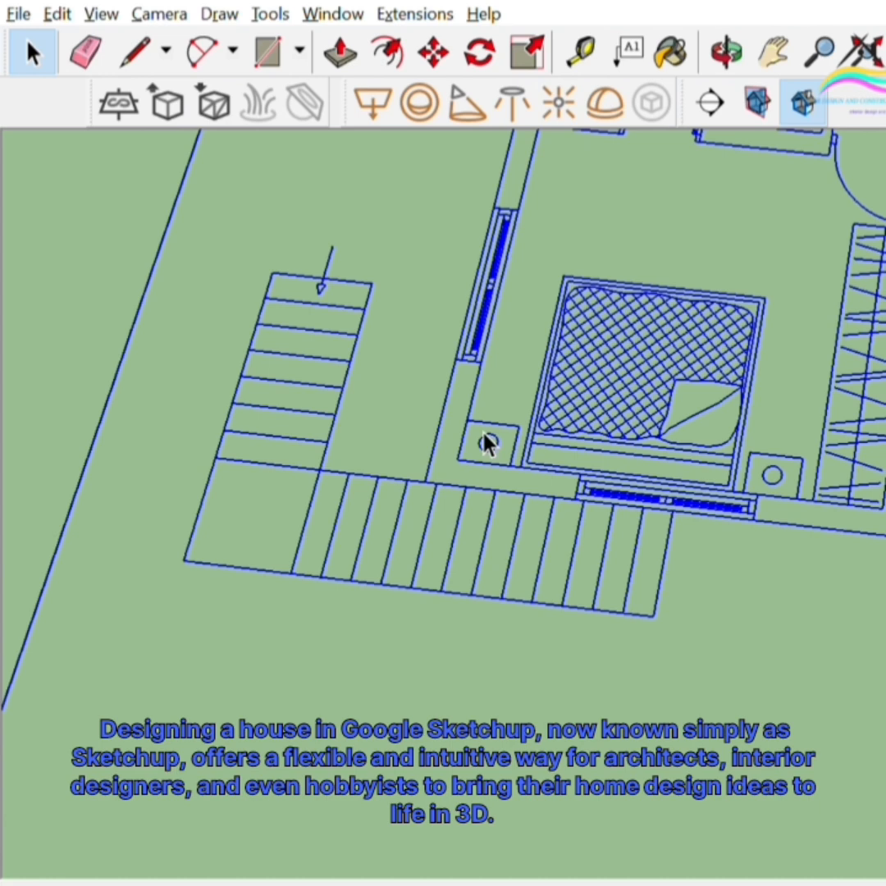
# - Draw two rectangles over the bedroom's outer corner walls, one reaching the side window and one reaching the adjoining stair-side window
pyautogui.press('r')
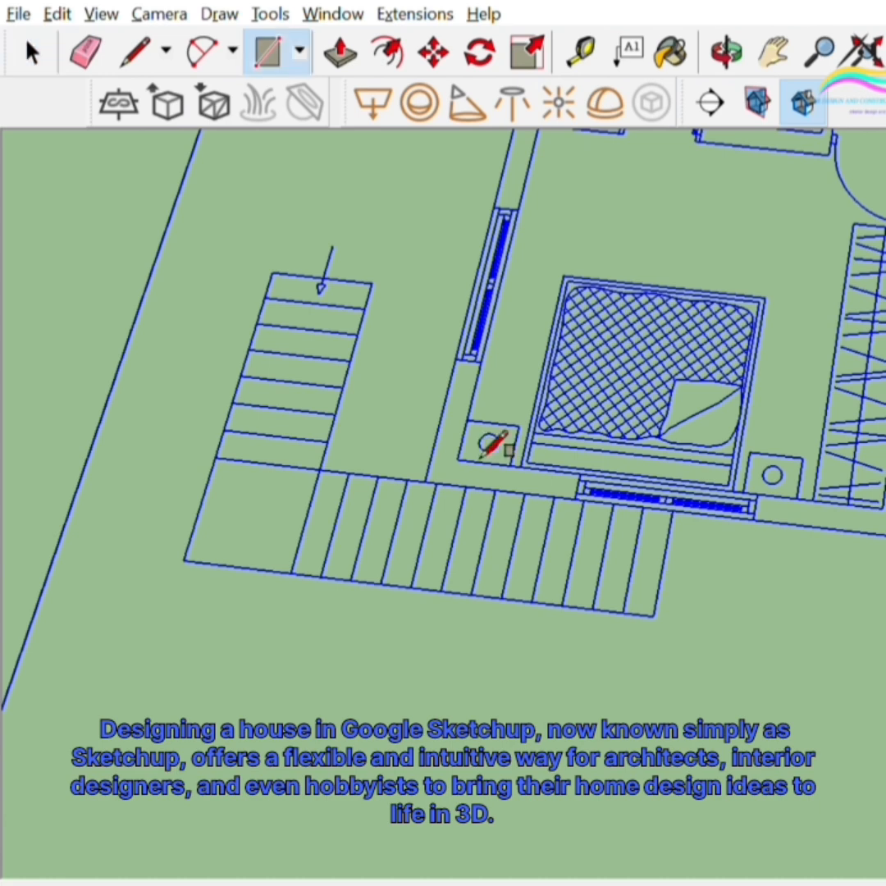
pyautogui.click(424, 484)
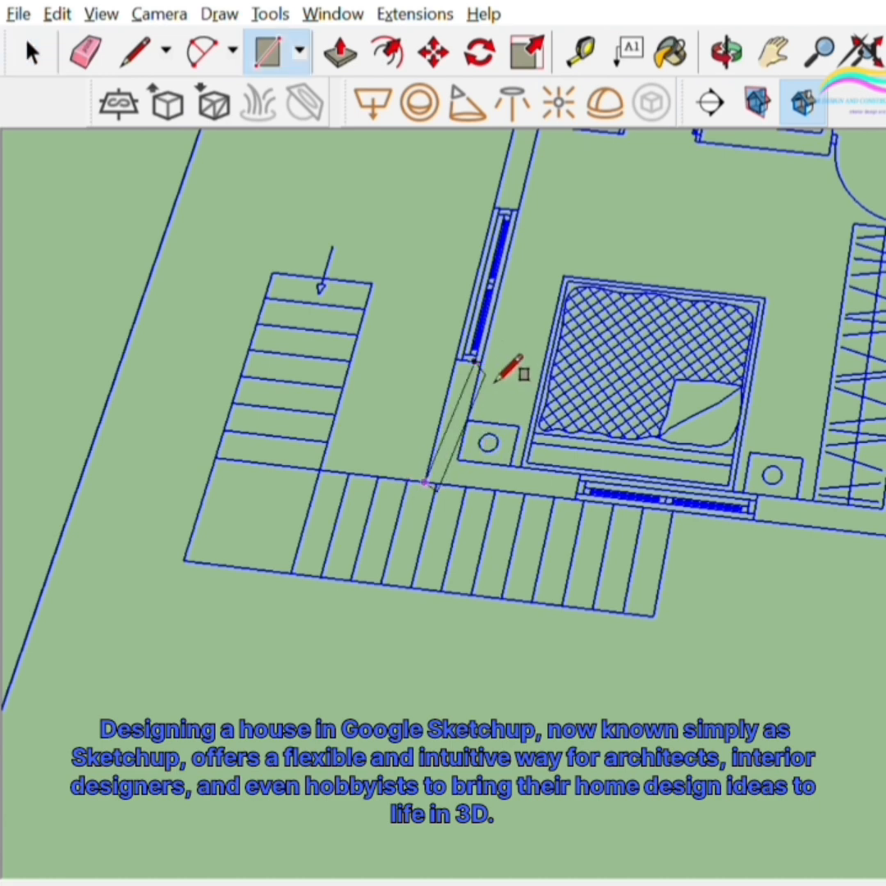
pyautogui.scroll(2, 478, 364)
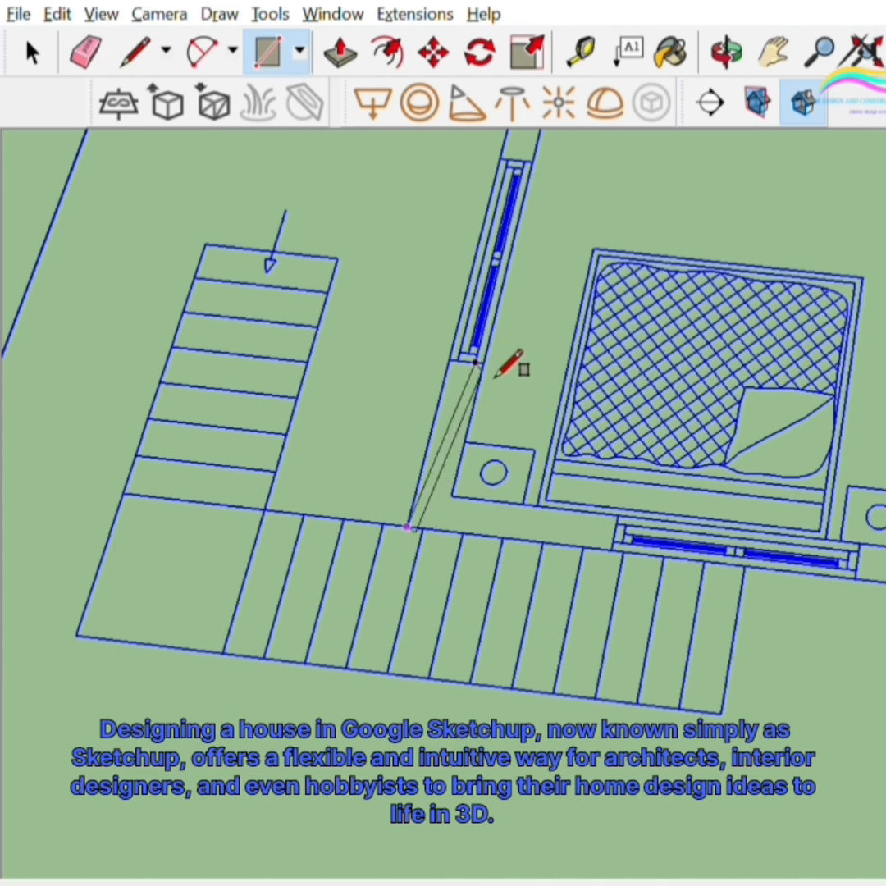
pyautogui.scroll(1, 478, 363)
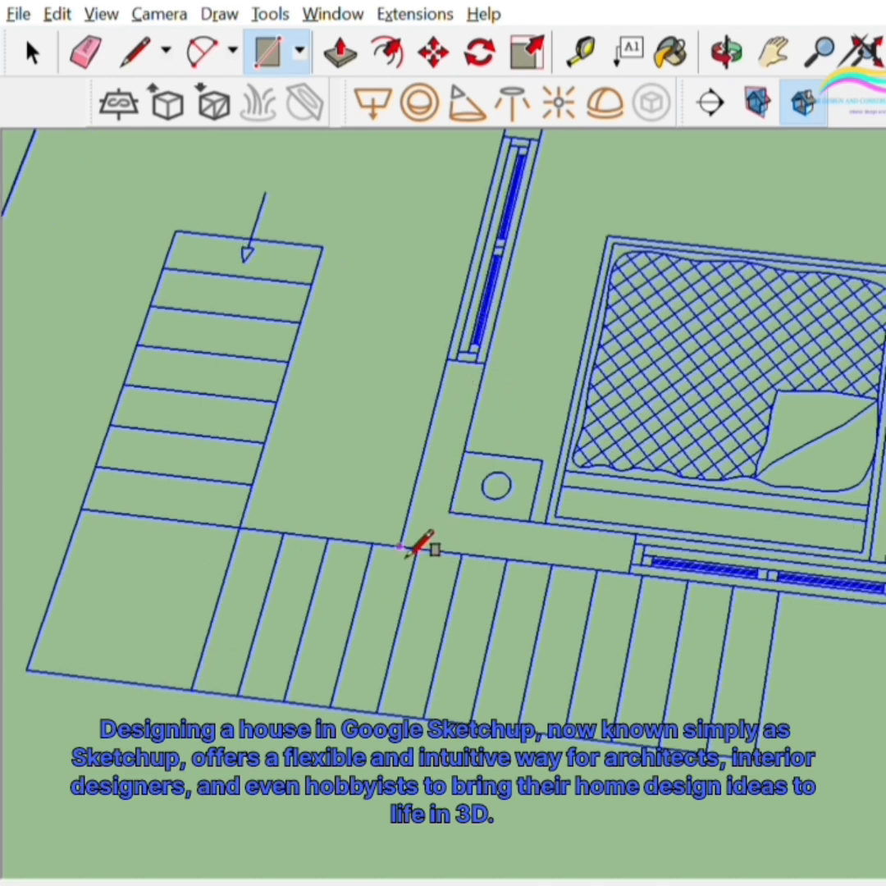
pyautogui.click(484, 365)
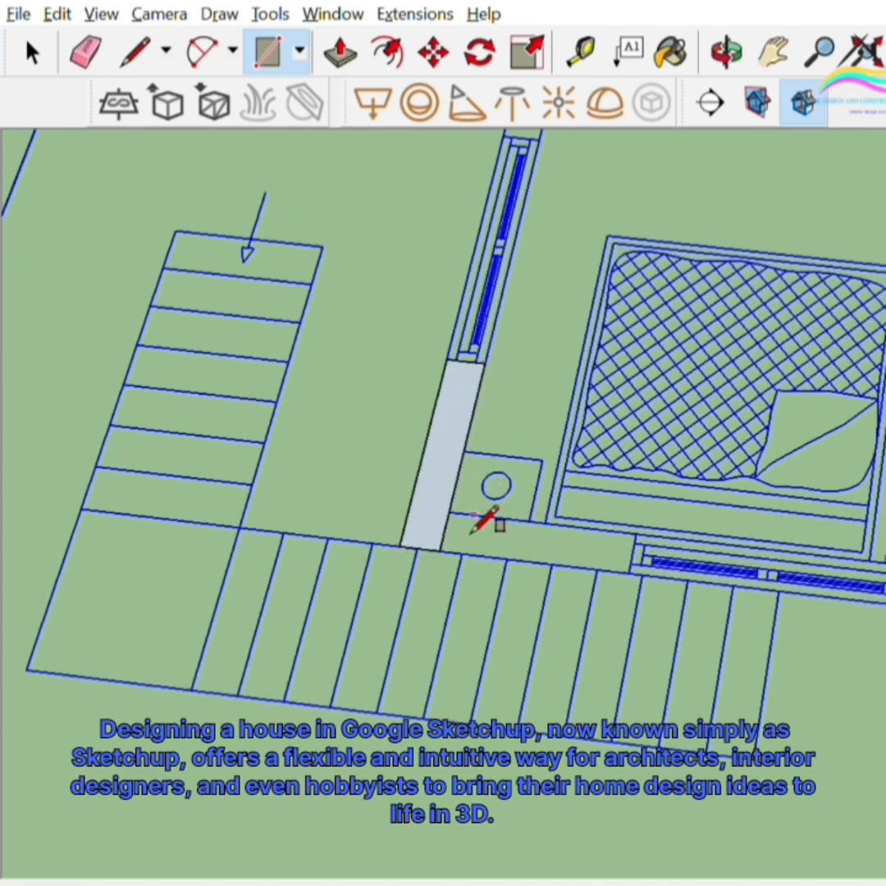
pyautogui.click(443, 550)
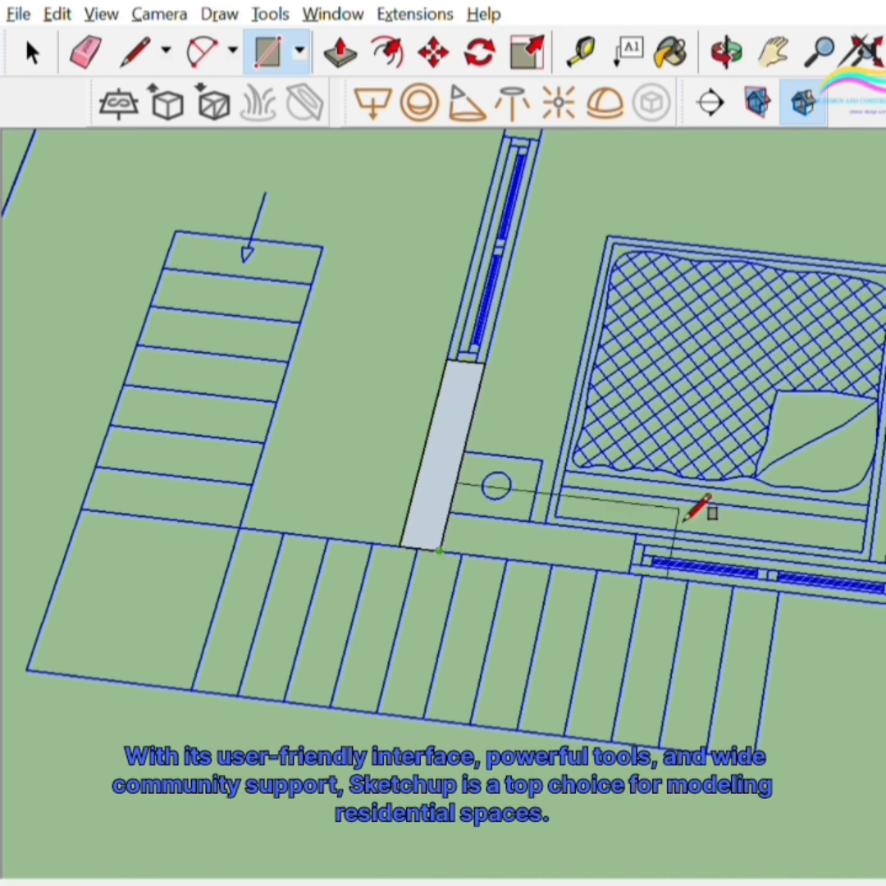
pyautogui.click(656, 540)
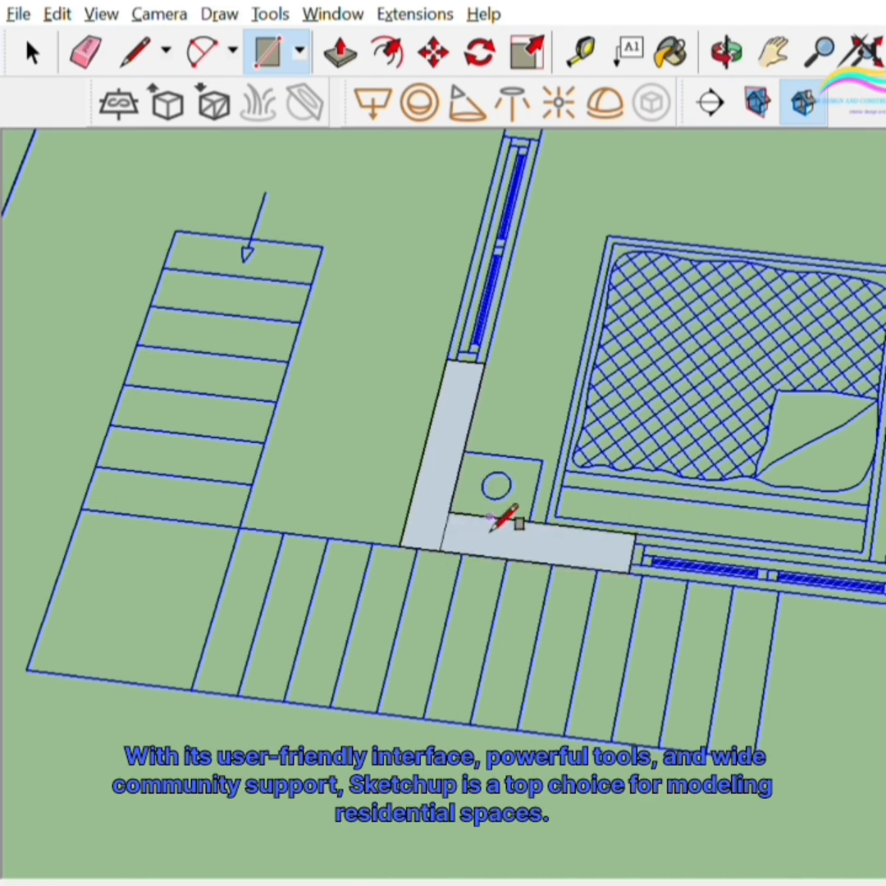
# - Extrude the rectangle beside the bedroom's side window upward to full wall height with Push/Pull
pyautogui.press('p')
pyautogui.moveTo(464, 455); pyautogui.dragTo(423, 333)
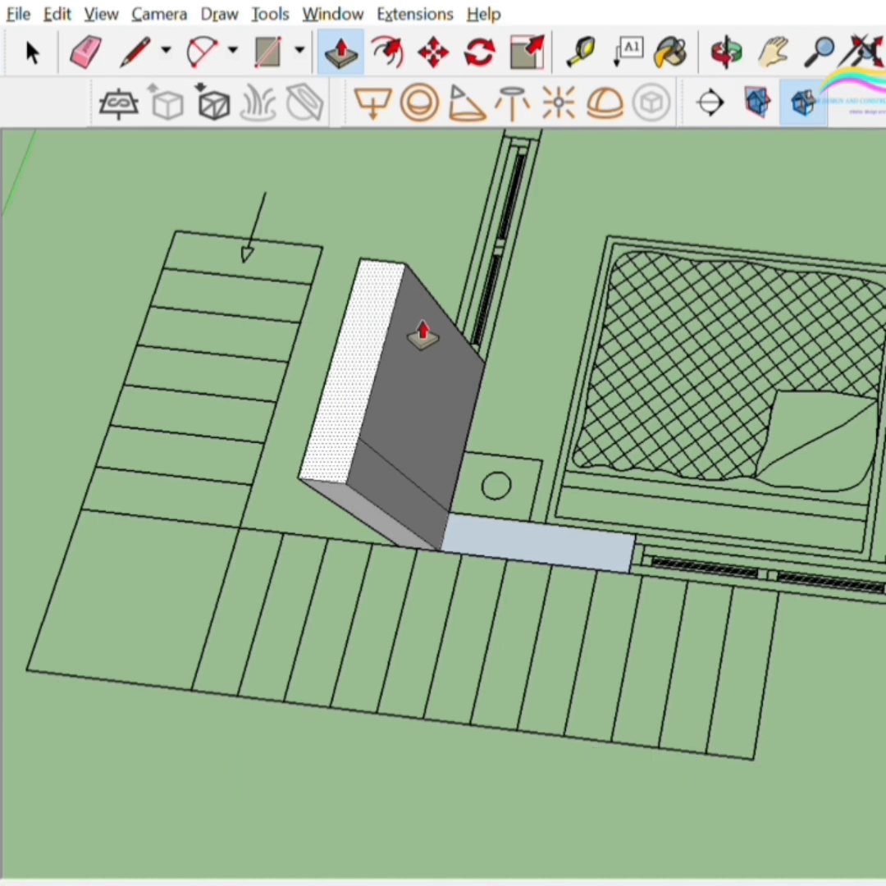
pyautogui.press('Return')
pyautogui.moveTo(484, 496); pyautogui.dragTo(661, 151, button='middle')
pyautogui.scroll(-5, 411, 740)
pyautogui.moveTo(380, 611); pyautogui.dragTo(271, 567, button='middle')
# - Push/Pull the raised wall's inner side face along the second rectangle to the near edge of the stair-side bedroom window
pyautogui.press('p')
pyautogui.scroll(1, 231, 617)
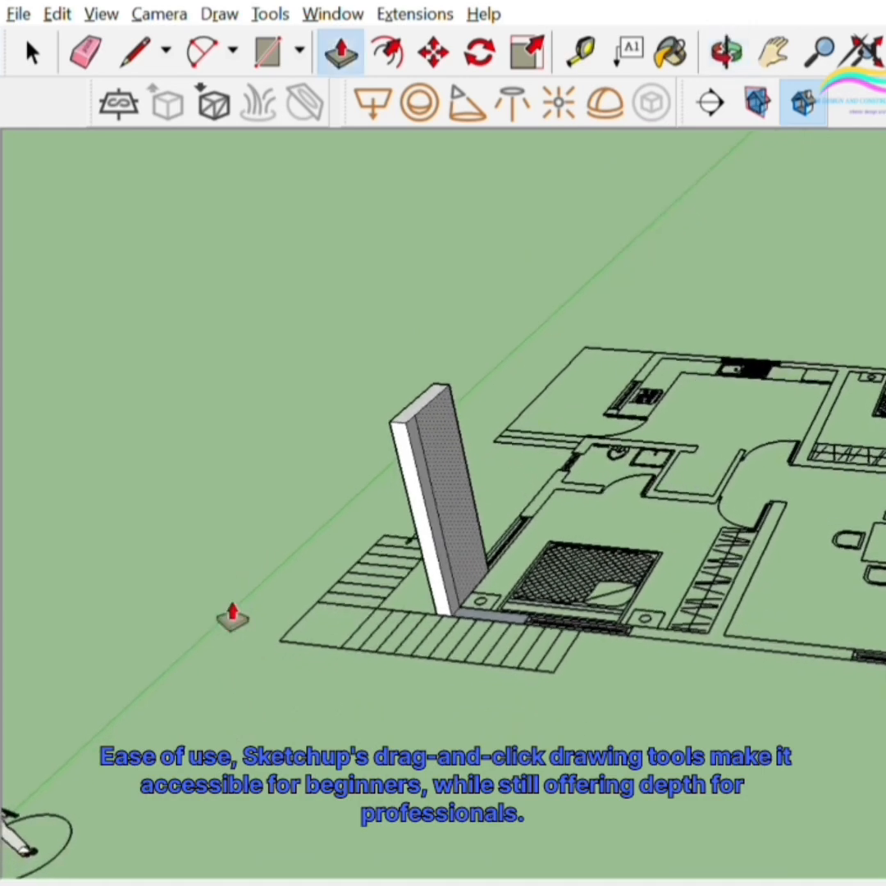
pyautogui.scroll(5, 742, 633)
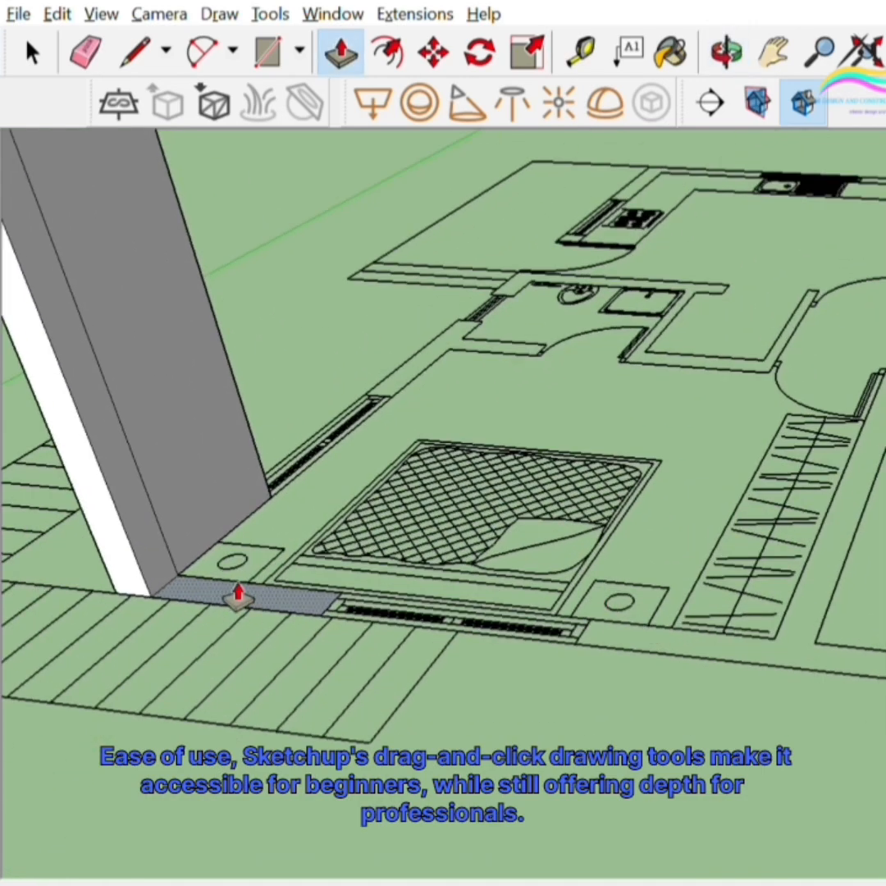
pyautogui.click(173, 530)
pyautogui.click(321, 600)
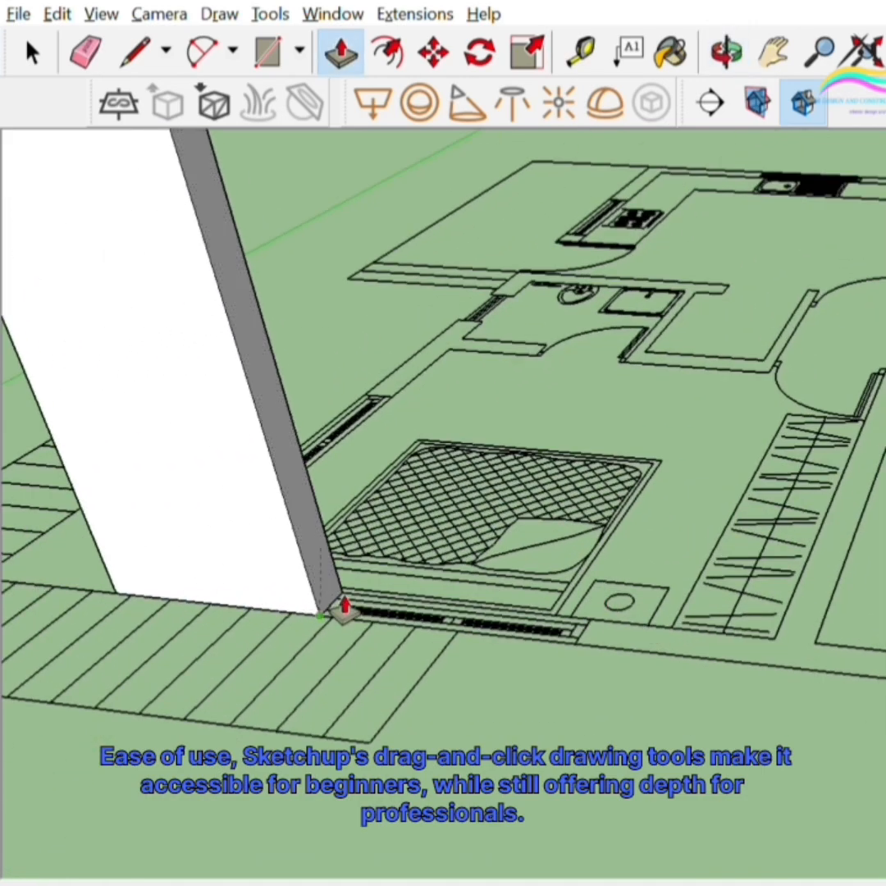
# - Copy the wall's narrow end face across the stair-side bedroom window to the window's far edge
pyautogui.moveTo(343, 607); pyautogui.dragTo(412, 660, button='middle')
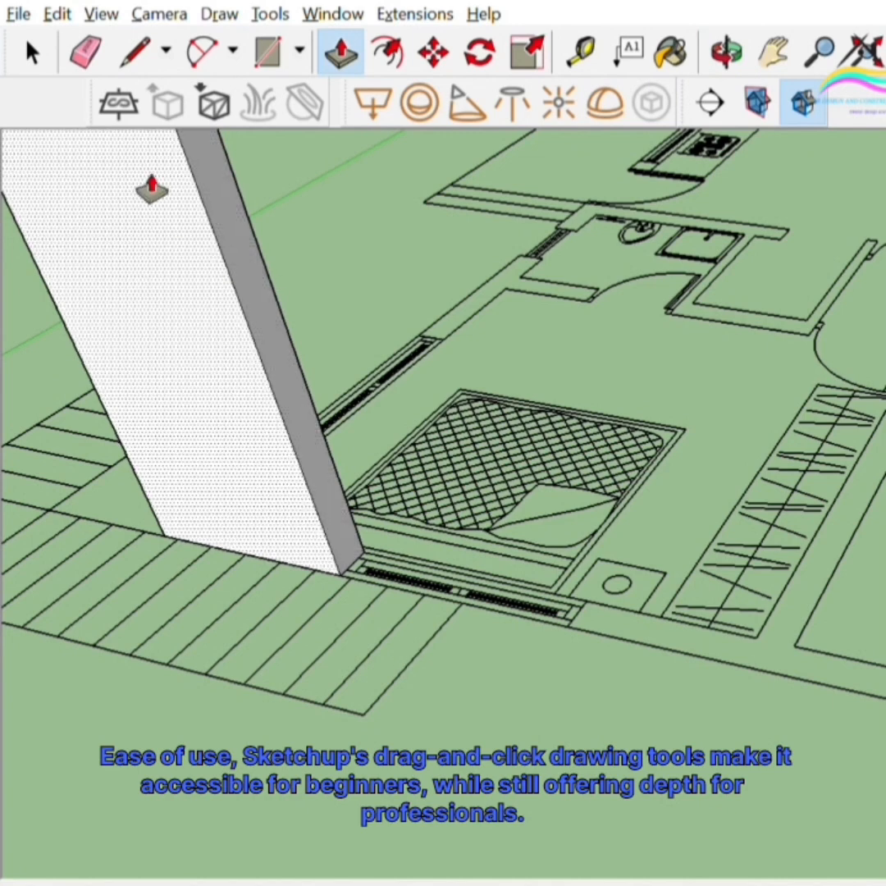
pyautogui.click(33, 51)
pyautogui.click(299, 379)
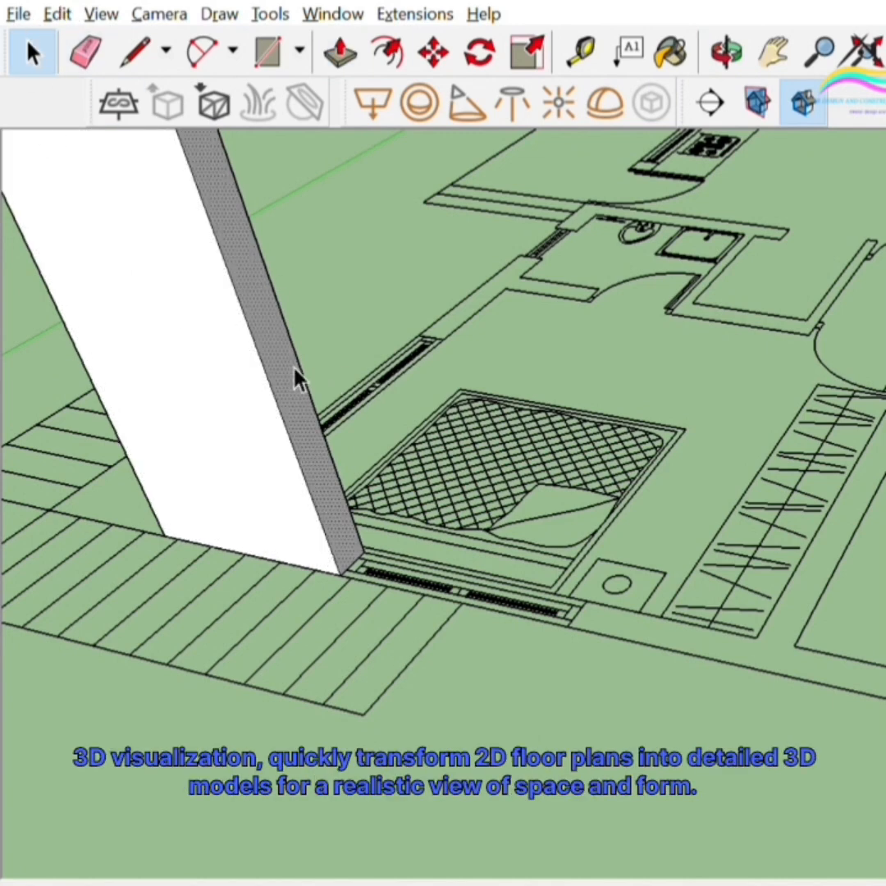
pyautogui.press('m')
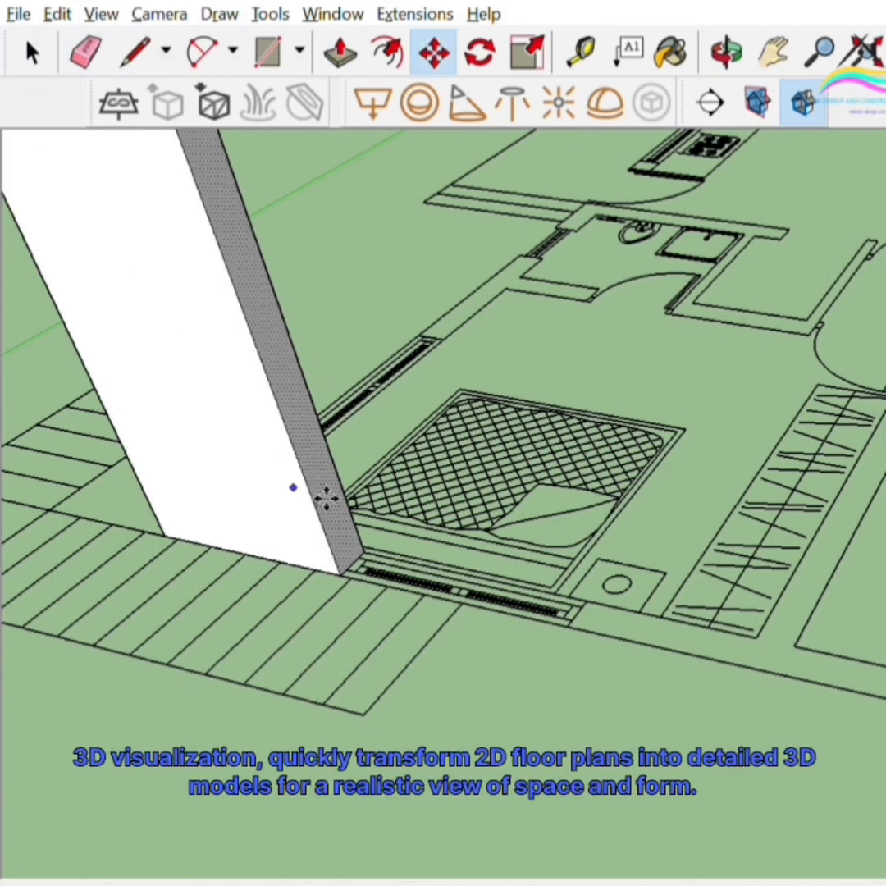
pyautogui.click(357, 570)
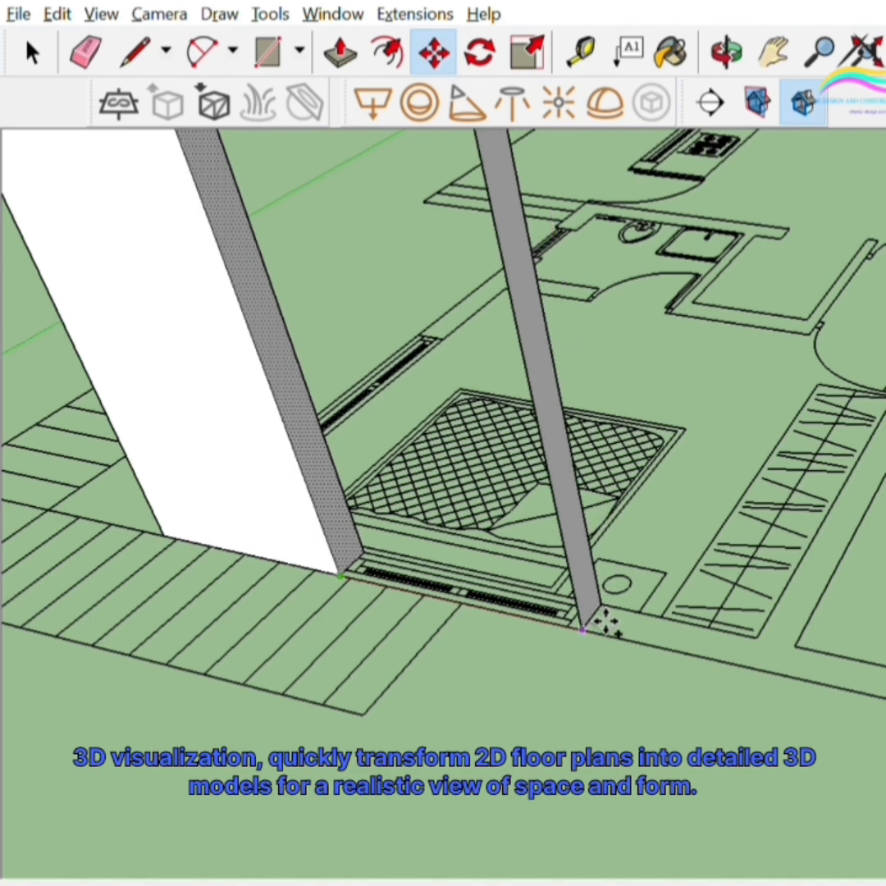
pyautogui.click(597, 621)
# - Push/Pull the copied end face along the outer wall strip to the near edge of the dining room window
pyautogui.press('p')
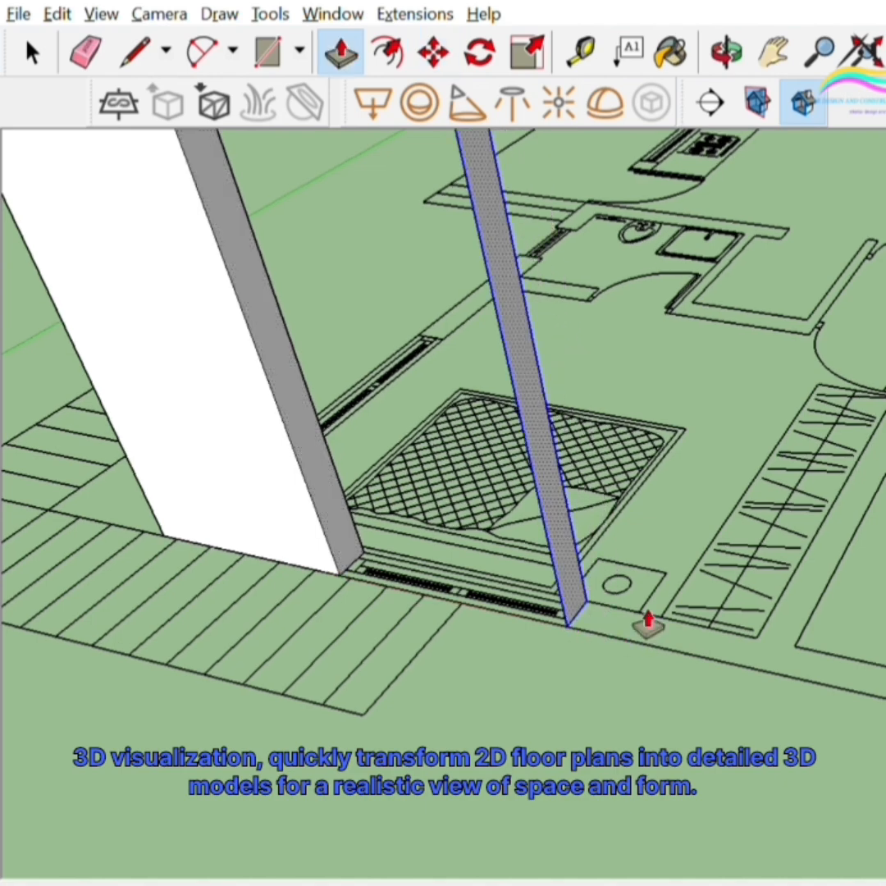
pyautogui.click(579, 564)
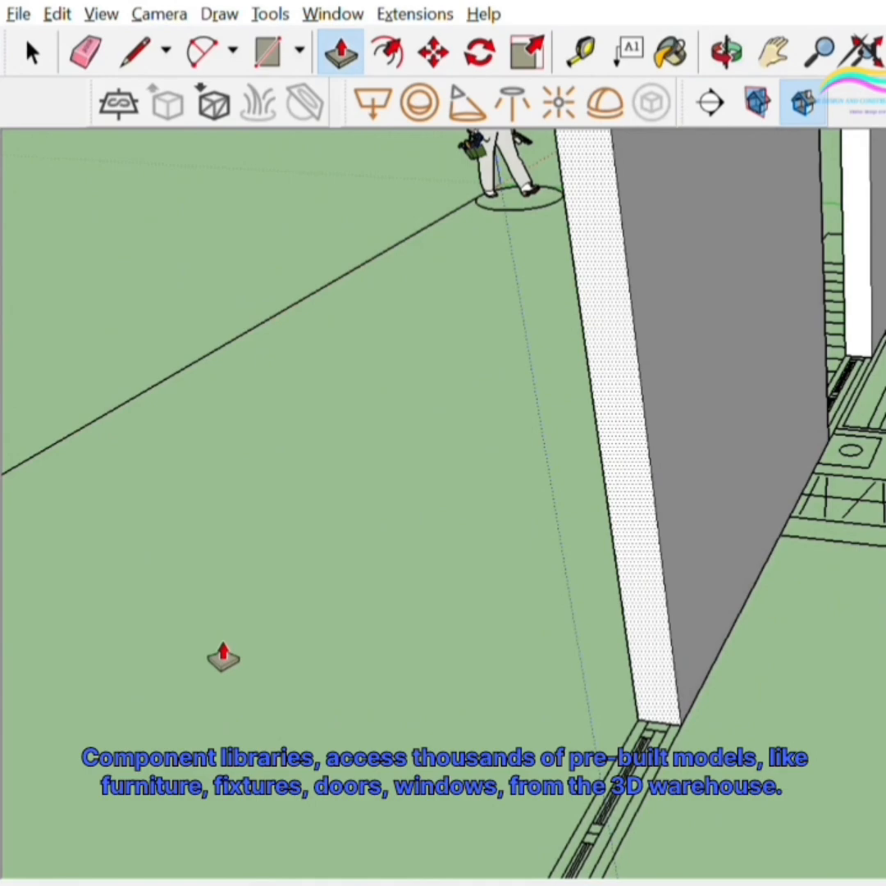
pyautogui.moveTo(223, 658); pyautogui.dragTo(271, 660, button='middle')
pyautogui.press('p')
# - Copy the wall's end face to the free end of the dining-bedroom partition beside the bedroom door
pyautogui.click(34, 51)
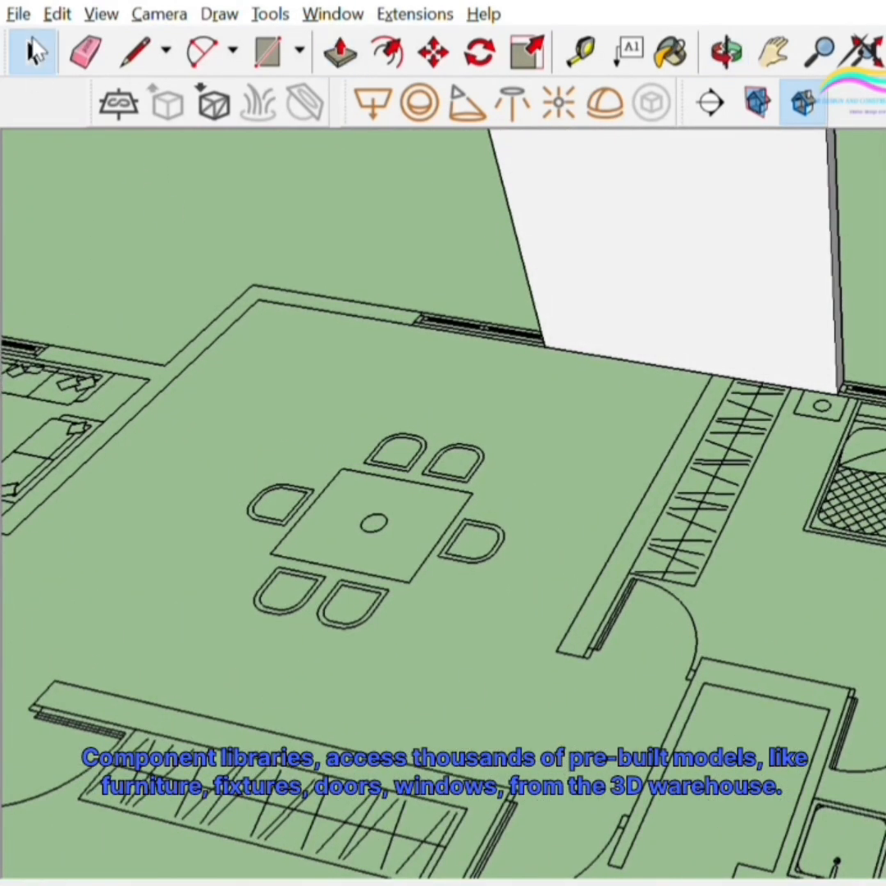
pyautogui.press('m')
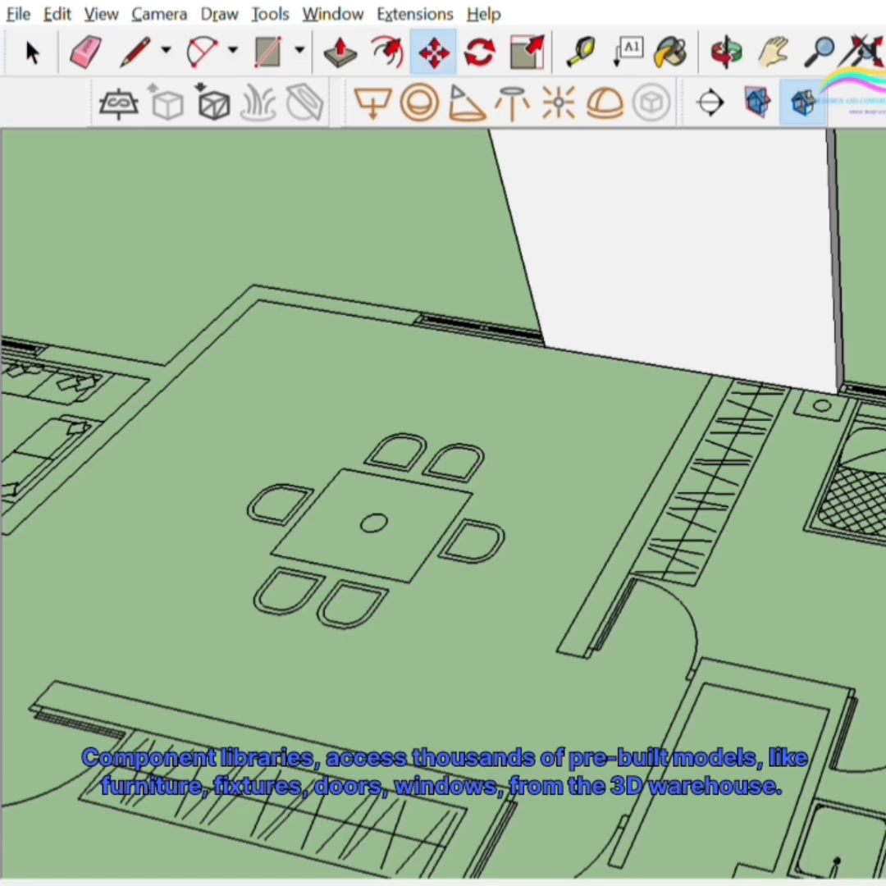
pyautogui.press('Escape')
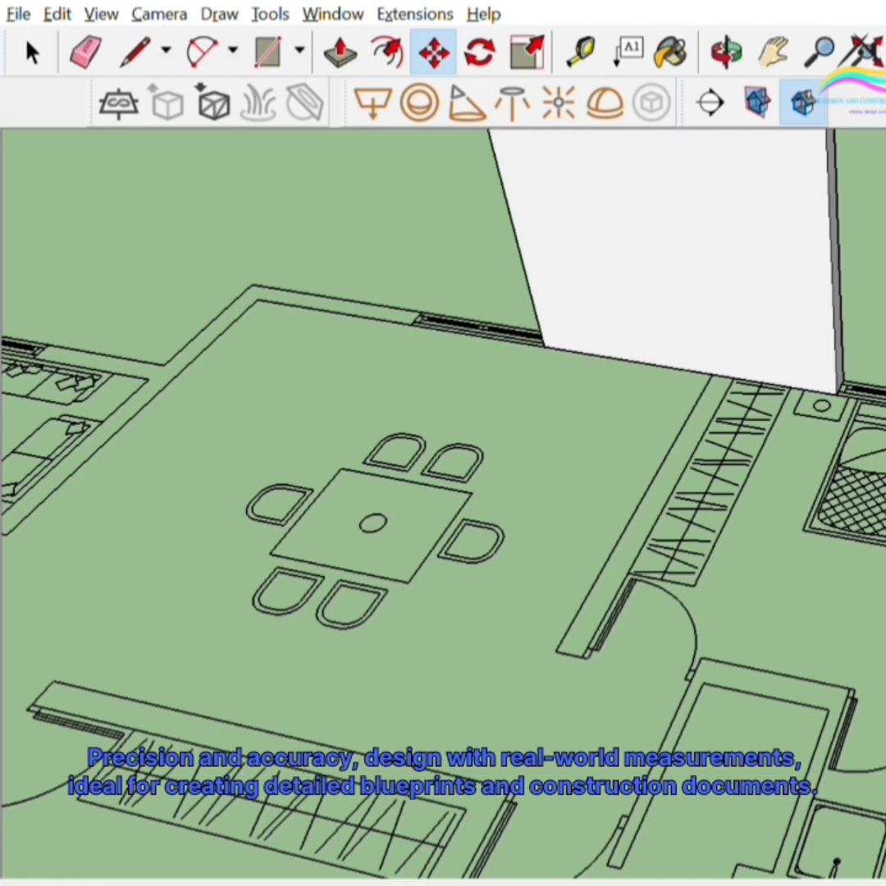
pyautogui.scroll(3, 637, 650)
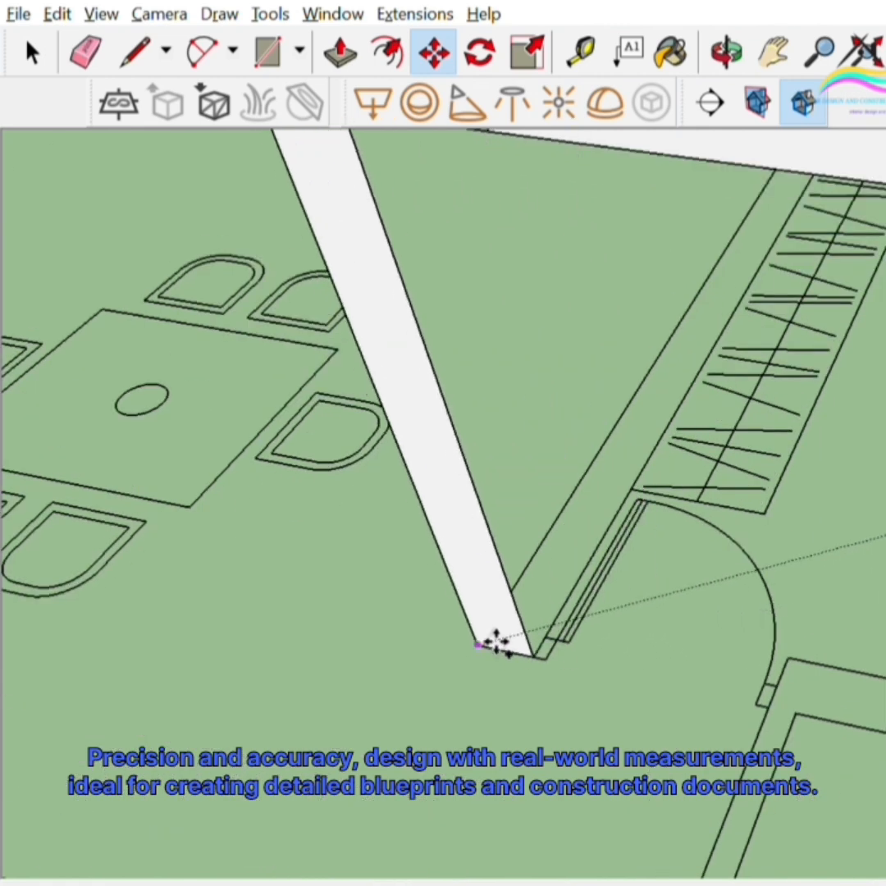
pyautogui.click(496, 643)
# - Push/Pull the copied face along the dining-bedroom partition until it meets the outer wall
pyautogui.scroll(-8, 740, 686)
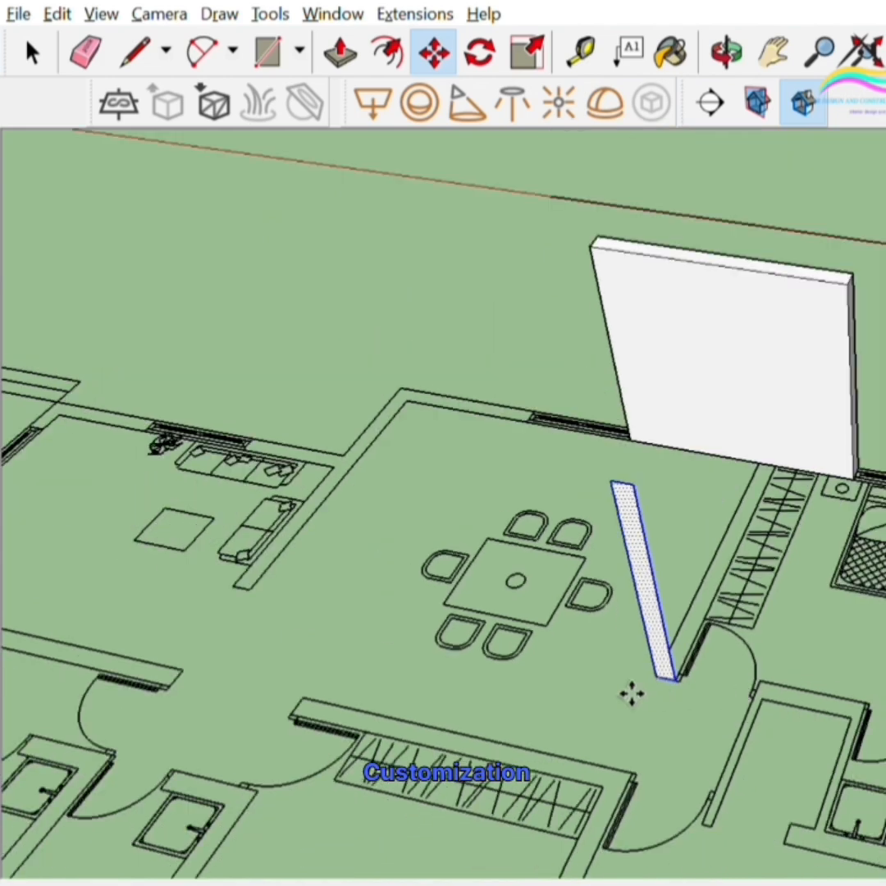
pyautogui.moveTo(629, 693); pyautogui.dragTo(648, 657, button='middle')
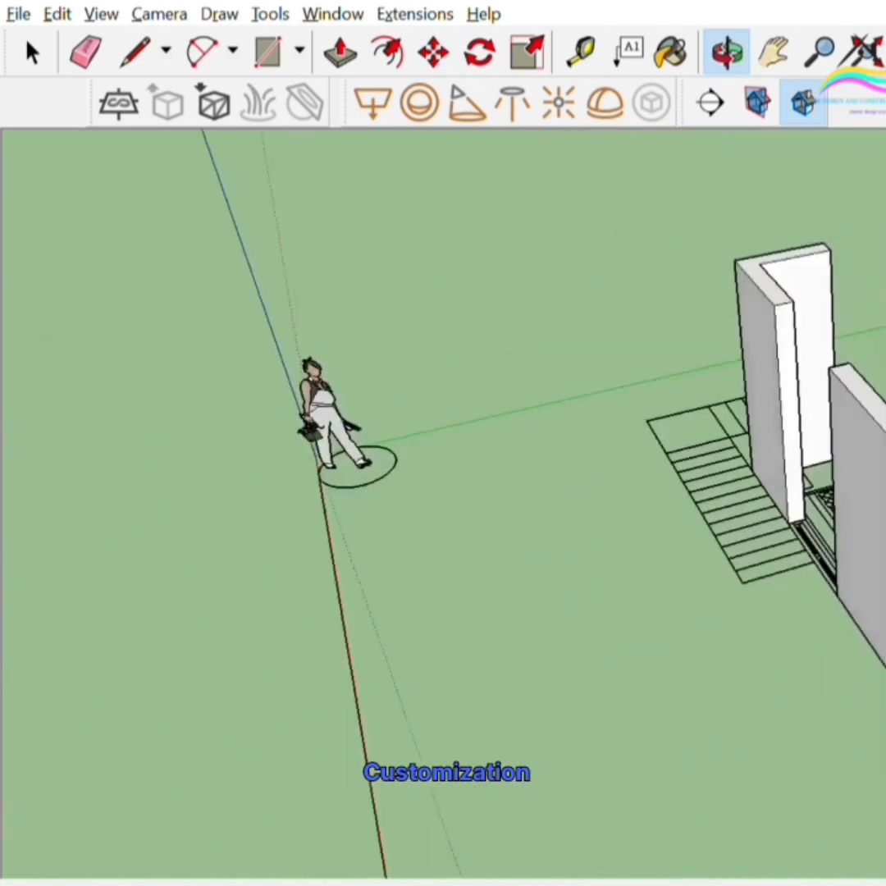
pyautogui.press('m')
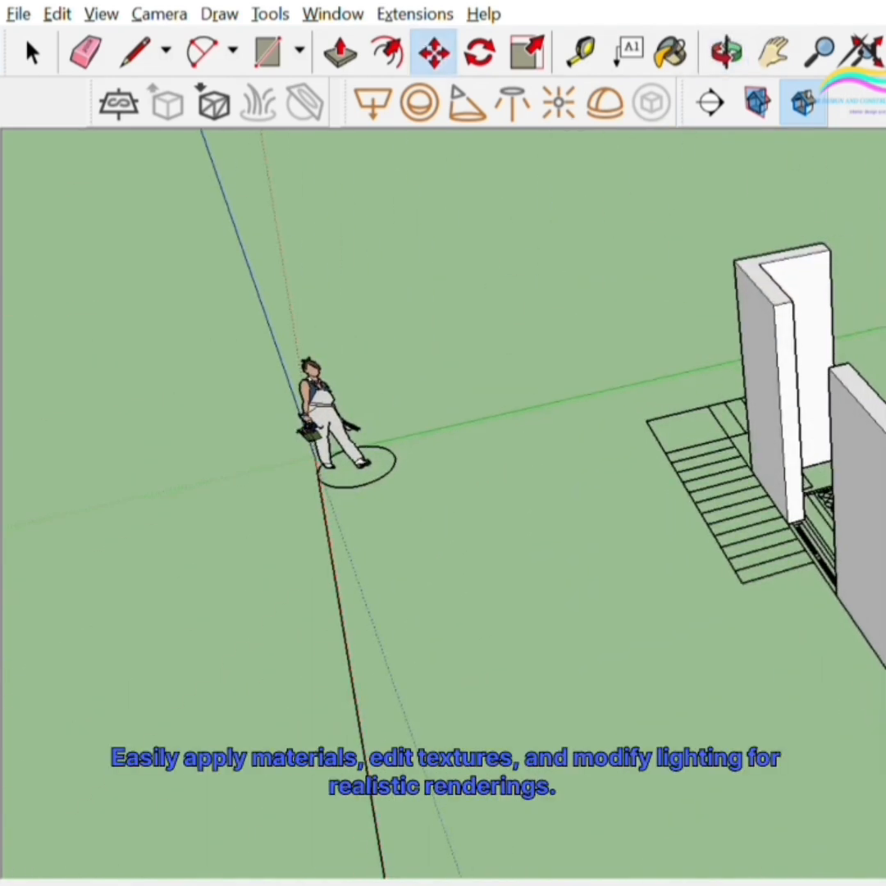
pyautogui.press('p')
pyautogui.scroll(3, 443, 502)
pyautogui.scroll(1, 742, 344)
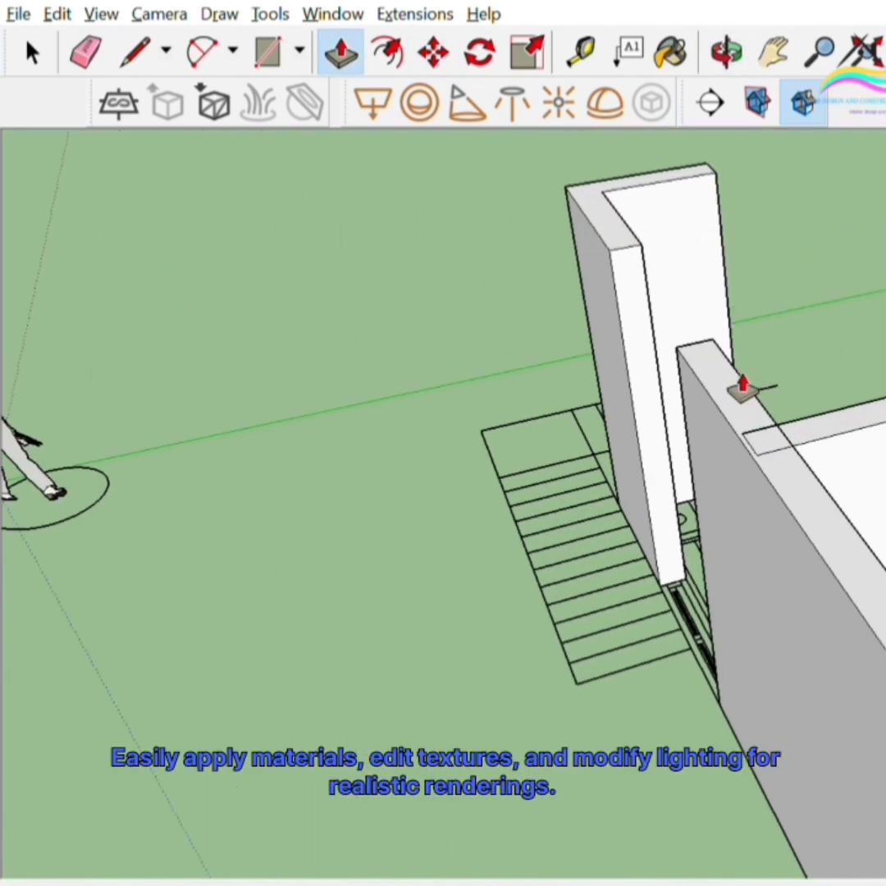
# - Erase the extra edges on the wall top where the partition joins the outer wall
pyautogui.press('e')
pyautogui.moveTo(775, 520)
pyautogui.mouseDown(button='middle')
pyautogui.moveTo(655, 689)
pyautogui.moveTo(636, 697)
pyautogui.mouseUp(button='middle')
pyautogui.scroll(1, 723, 589)
pyautogui.scroll(-1, 655, 590)
pyautogui.scroll(-3, 669, 583)
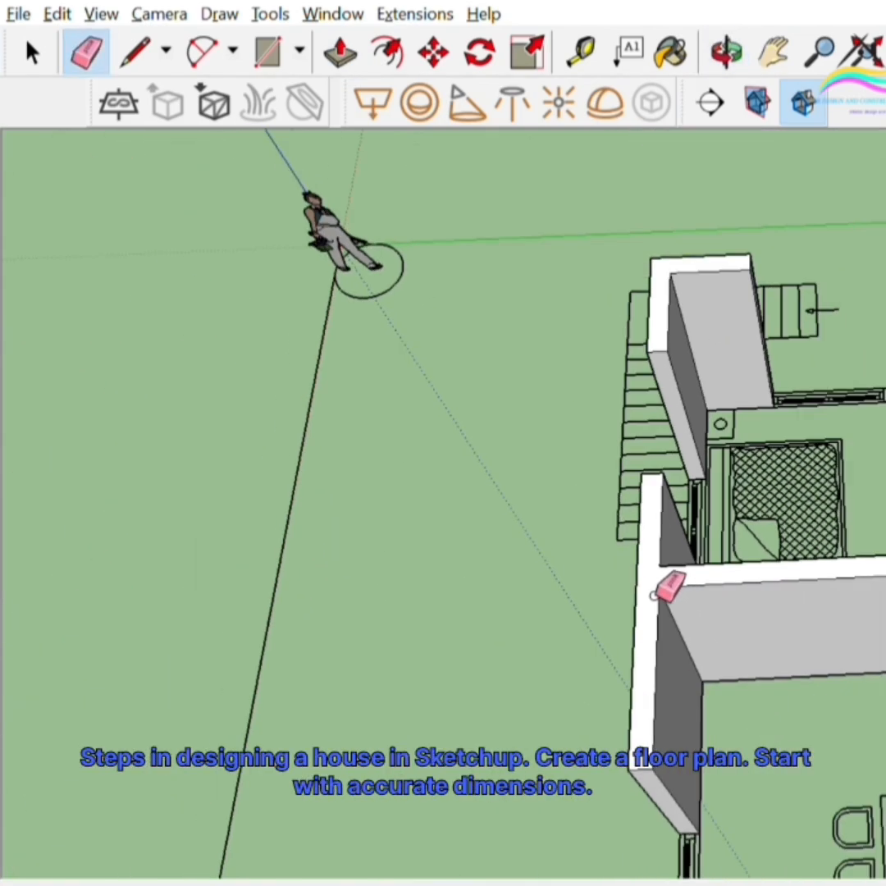
# - Copy the wall end face at the bedroom's side window to that window's far edge, toward the bathroom
pyautogui.moveTo(669, 584)
pyautogui.mouseDown(button='middle')
pyautogui.moveTo(767, 646)
pyautogui.moveTo(323, 429)
pyautogui.mouseUp(button='middle')
pyautogui.moveTo(810, 539)
pyautogui.mouseDown(button='middle')
pyautogui.moveTo(768, 673)
pyautogui.moveTo(639, 653)
pyautogui.moveTo(683, 676)
pyautogui.mouseUp(button='middle')
pyautogui.scroll(-2, 683, 676)
pyautogui.moveTo(862, 591); pyautogui.dragTo(499, 694, button='middle')
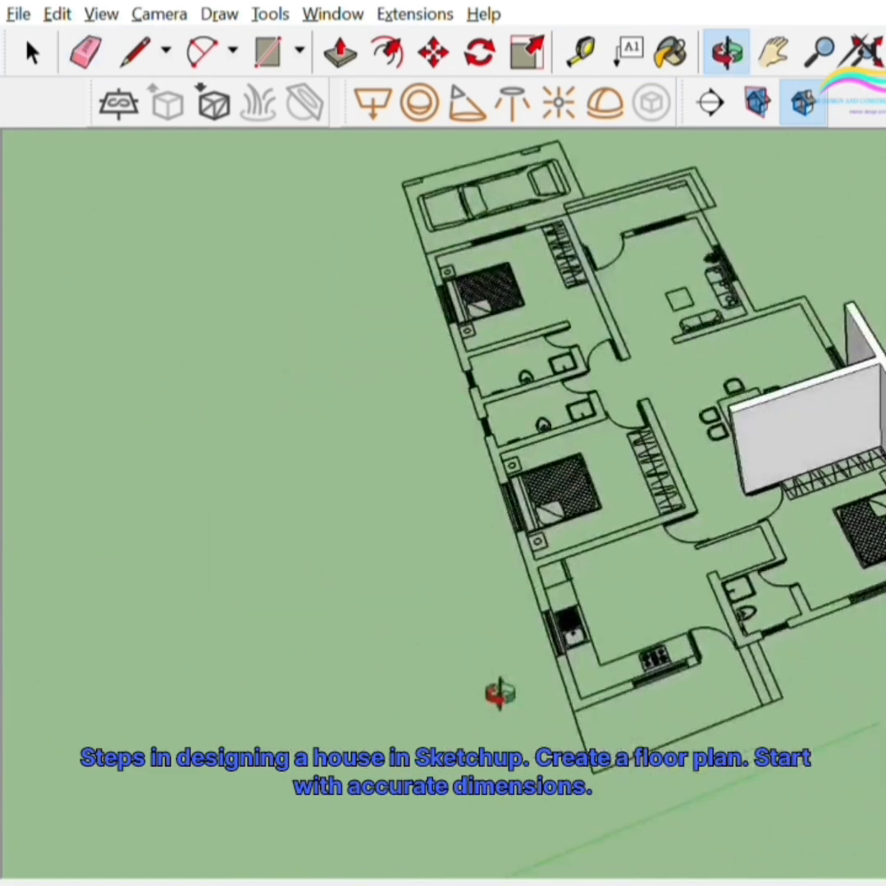
pyautogui.scroll(4, 854, 633)
pyautogui.scroll(4, 792, 579)
pyautogui.scroll(-4, 814, 597)
pyautogui.scroll(-3, 820, 622)
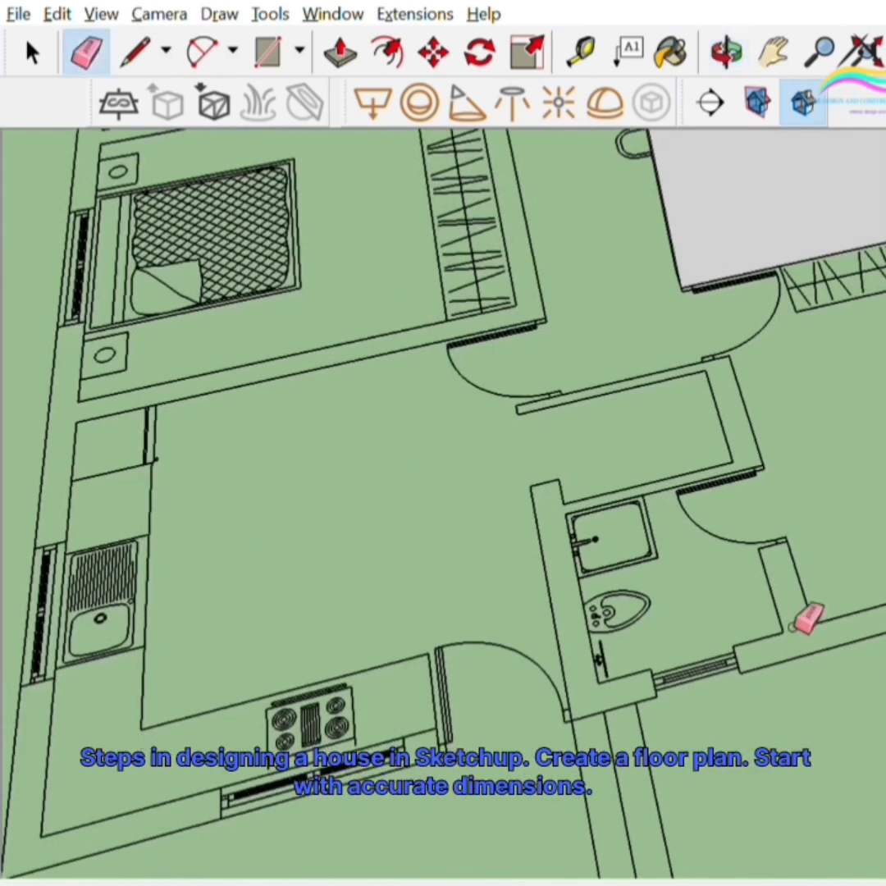
pyautogui.scroll(3, 829, 631)
pyautogui.scroll(-3, 832, 587)
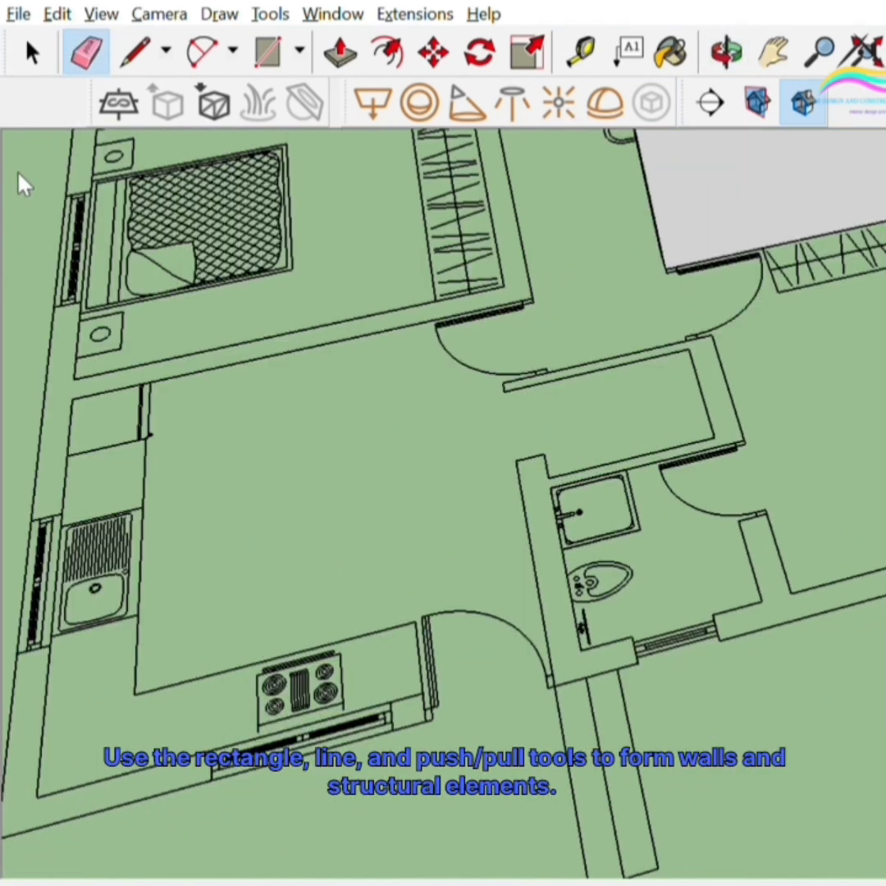
pyautogui.click(33, 51)
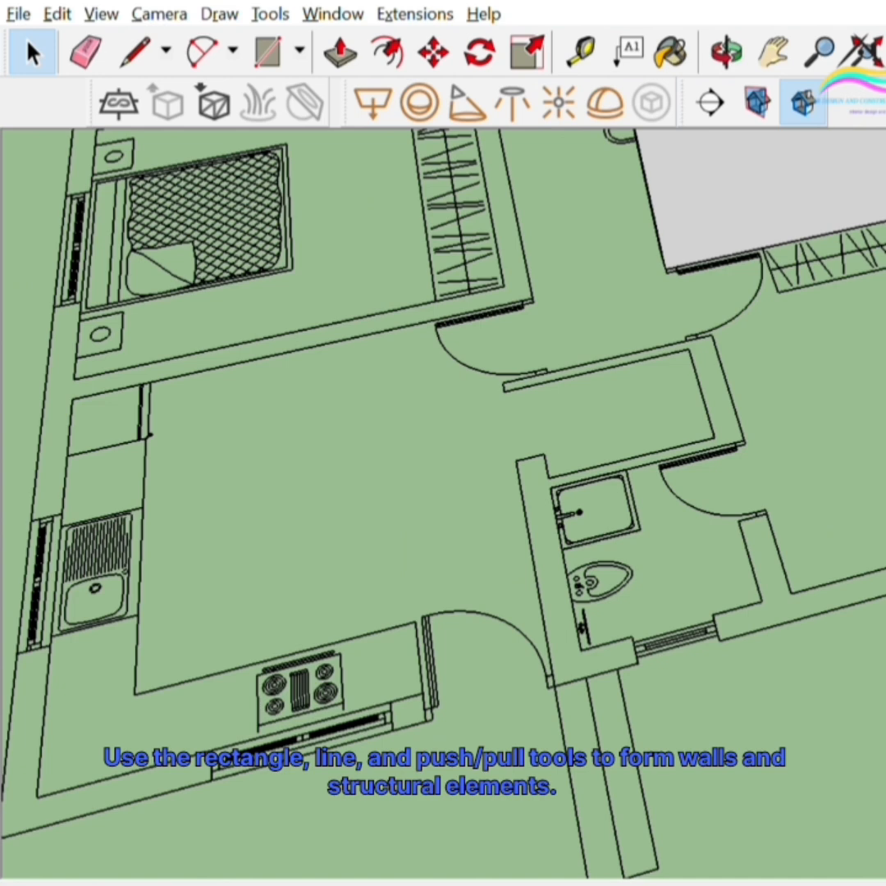
pyautogui.press('m')
pyautogui.scroll(4, 878, 537)
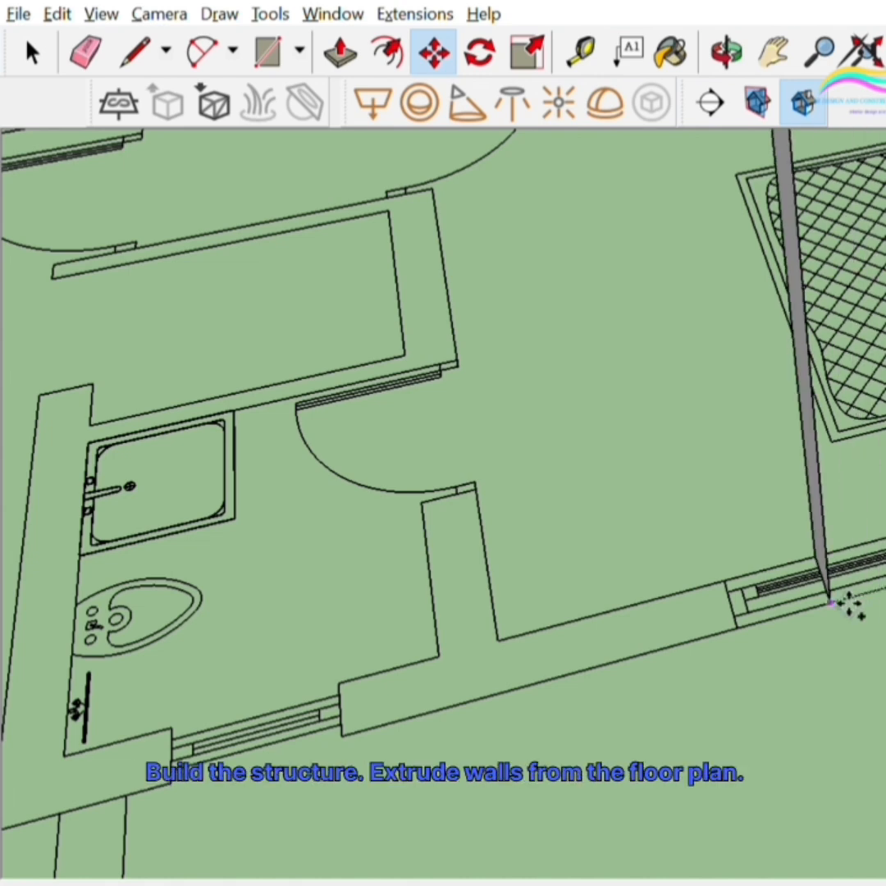
pyautogui.click(739, 626)
# - Push/Pull the copied face along the outer wall strip to the near edge of the bathroom window
pyautogui.moveTo(724, 634); pyautogui.dragTo(812, 590, button='middle')
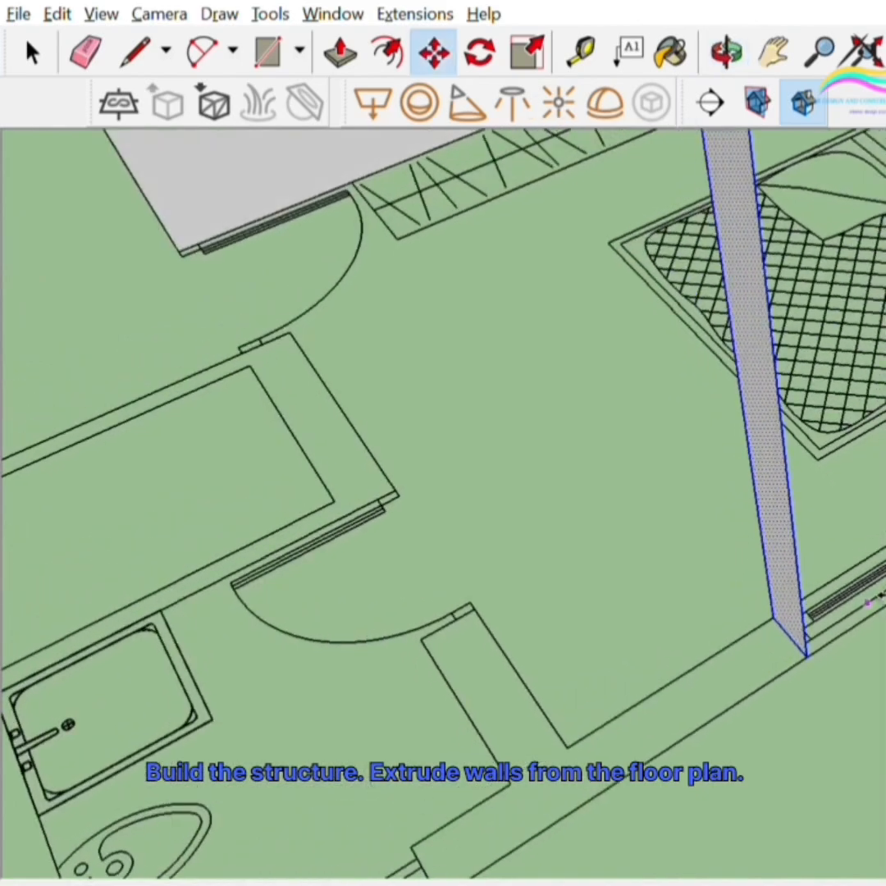
pyautogui.press('p')
pyautogui.scroll(3, 821, 574)
pyautogui.scroll(-1, 816, 562)
pyautogui.click(793, 585)
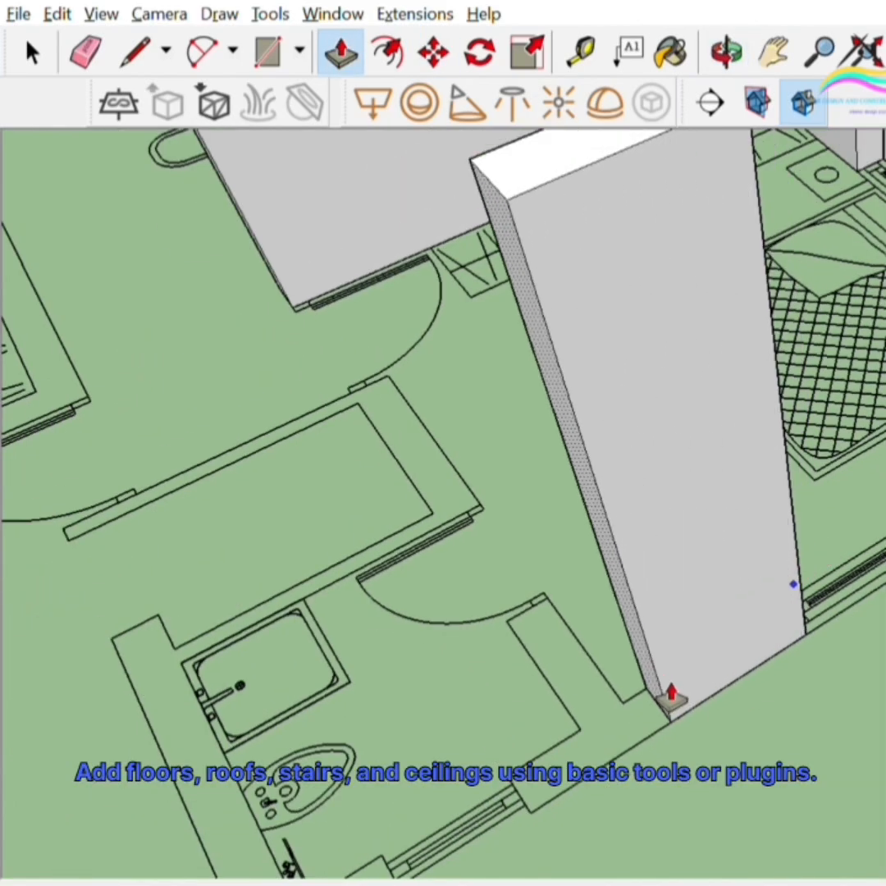
pyautogui.click(543, 795)
# - Copy the wall end face at the window behind the bed to the free end of the bedroom-bathroom partition, beside the bathroom door
pyautogui.moveTo(544, 795); pyautogui.dragTo(603, 558, button='middle')
pyautogui.scroll(3, 738, 623)
pyautogui.scroll(2, 624, 560)
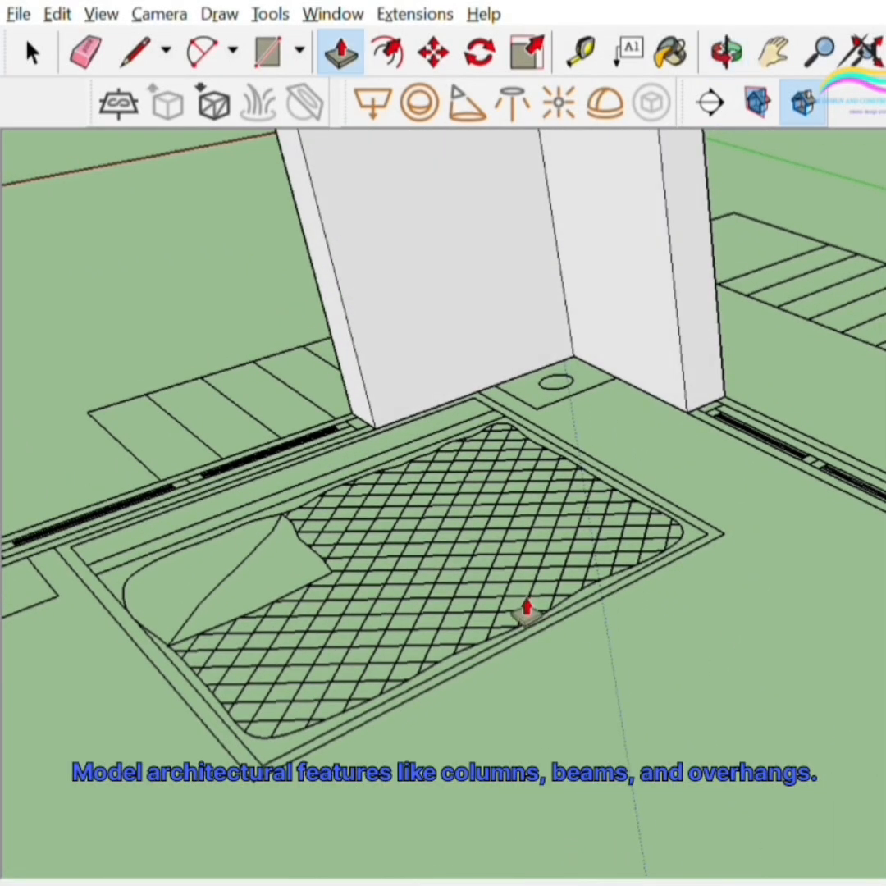
pyautogui.moveTo(528, 607); pyautogui.dragTo(459, 393, button='middle')
pyautogui.press('space')
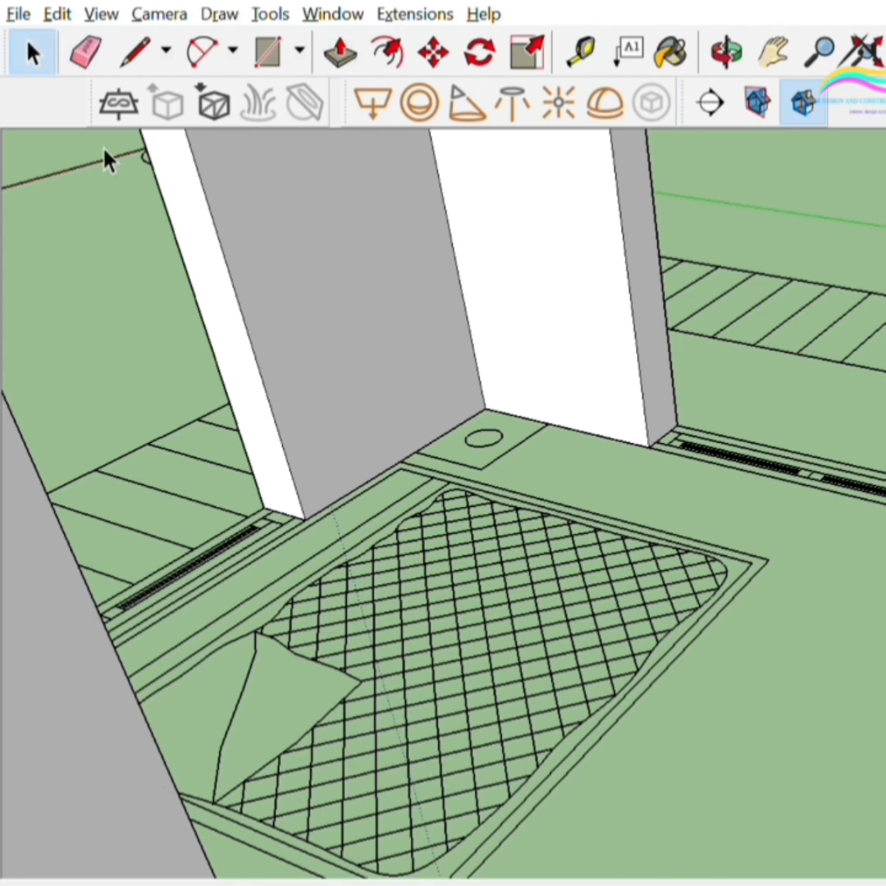
pyautogui.click(279, 435)
pyautogui.click(275, 434)
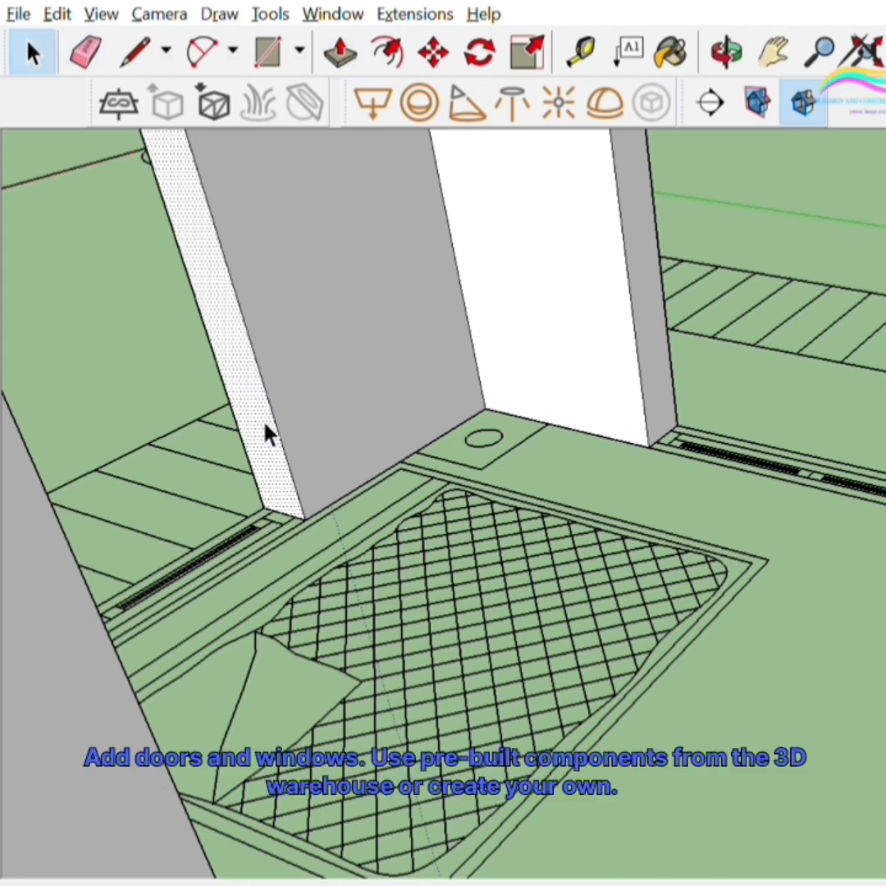
pyautogui.press('m')
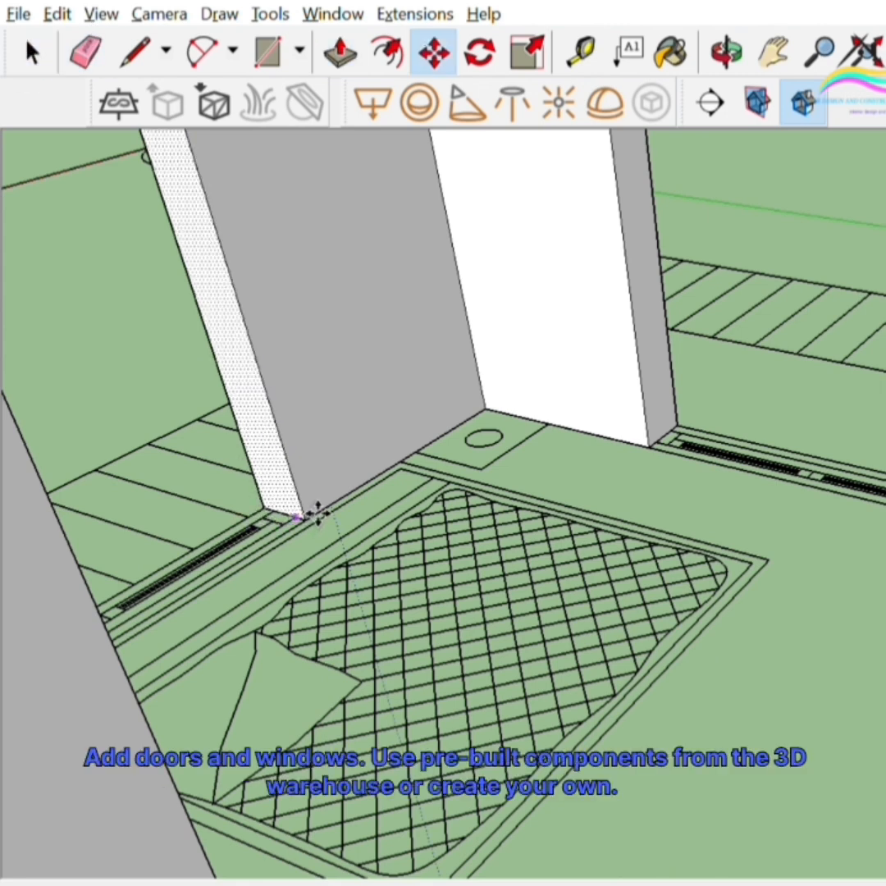
pyautogui.moveTo(327, 512); pyautogui.dragTo(375, 481)
pyautogui.moveTo(376, 481); pyautogui.dragTo(386, 771, button='middle')
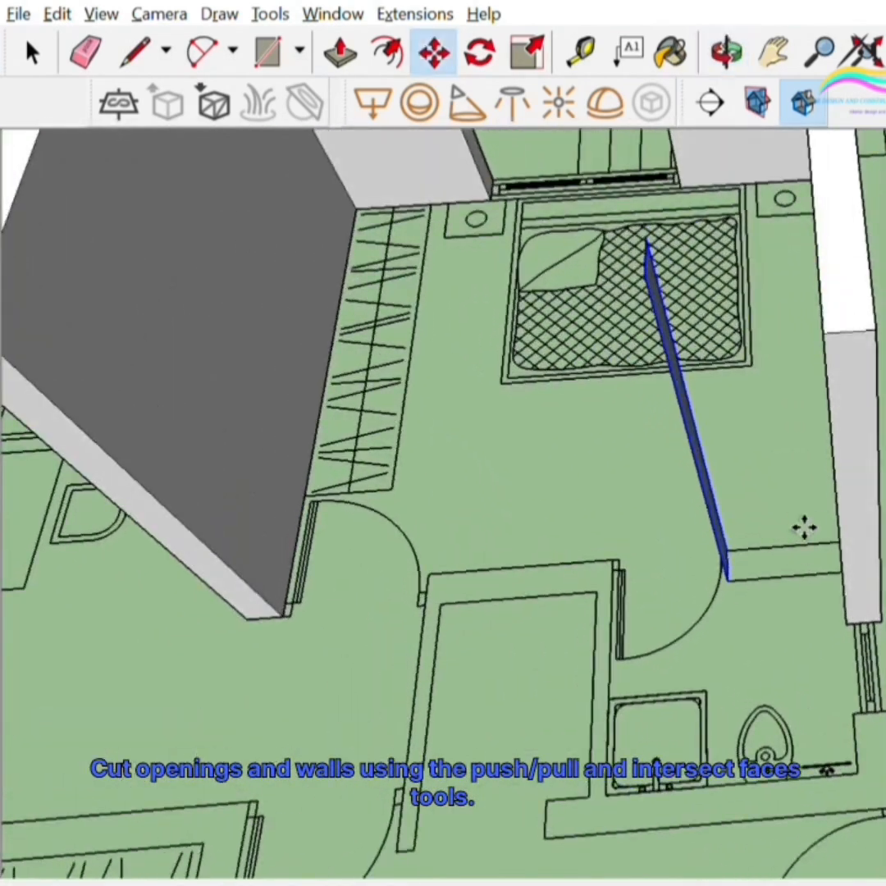
# - Push/Pull the copied face along the short bedroom-bathroom partition strip until it meets the outer wall
pyautogui.press('p')
pyautogui.scroll(3, 638, 300)
pyautogui.click(668, 281)
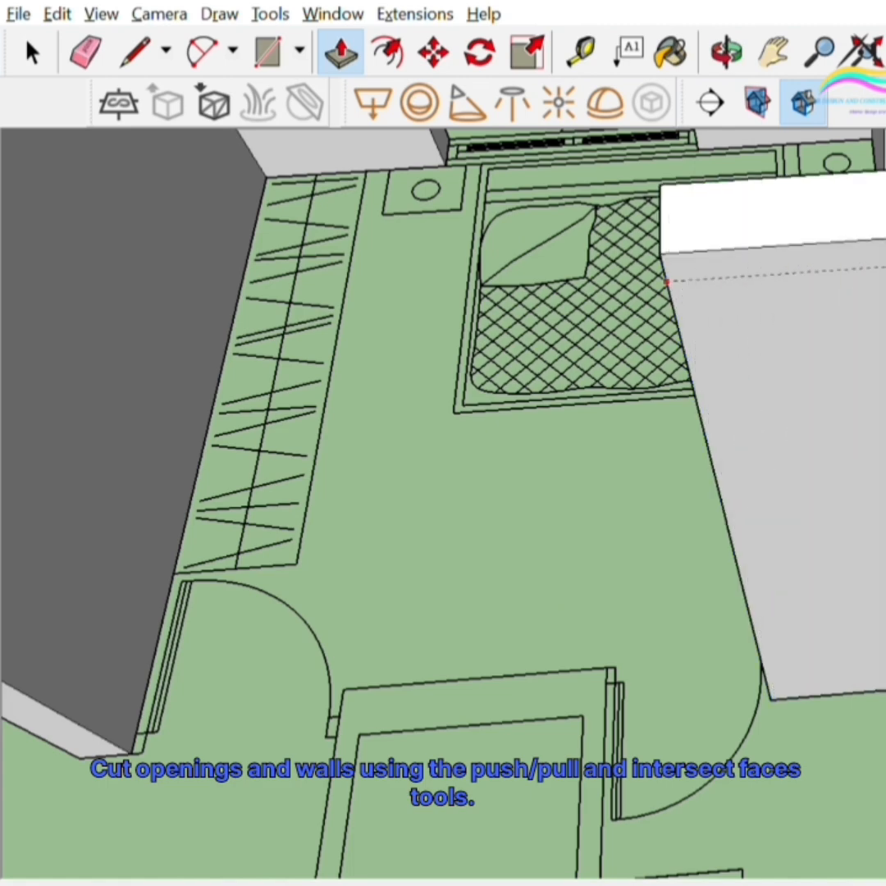
pyautogui.click(868, 382)
pyautogui.moveTo(868, 383)
pyautogui.mouseDown(button='middle')
pyautogui.moveTo(878, 509)
pyautogui.moveTo(838, 467)
pyautogui.moveTo(841, 447)
pyautogui.mouseUp(button='middle')
# - Erase the extra edges on the wall top where the bedroom-bathroom partition joins the outer wall
pyautogui.press('e')
pyautogui.scroll(-3, 841, 447)
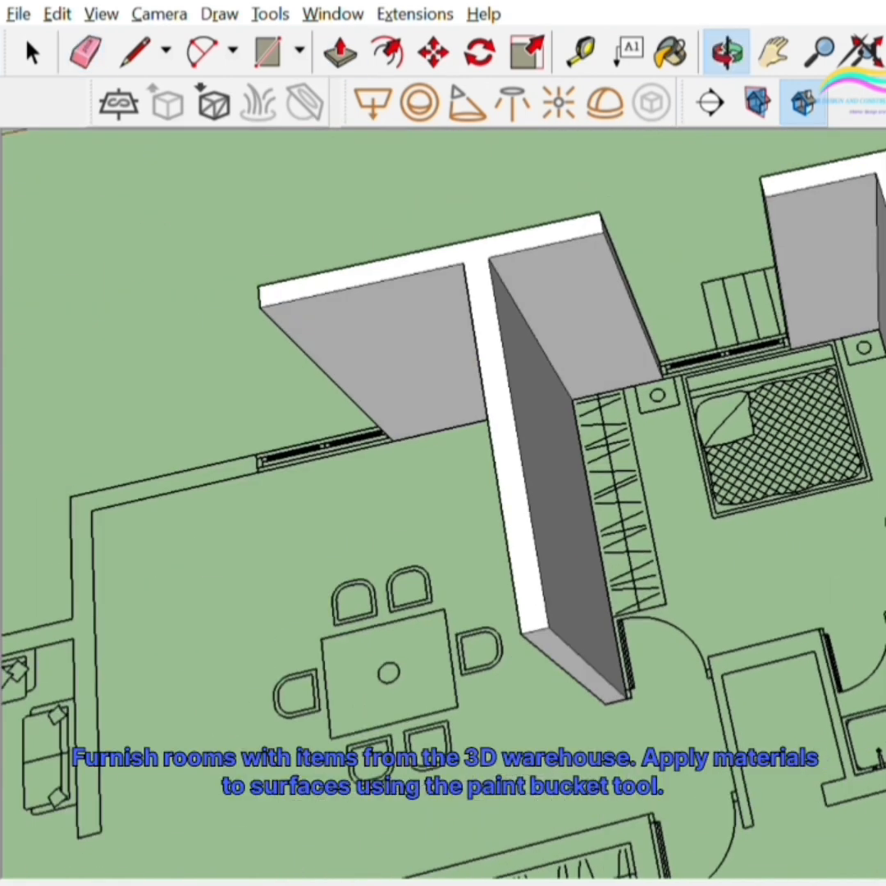
pyautogui.scroll(2, 841, 447)
pyautogui.scroll(-2, 833, 459)
pyautogui.scroll(1, 823, 601)
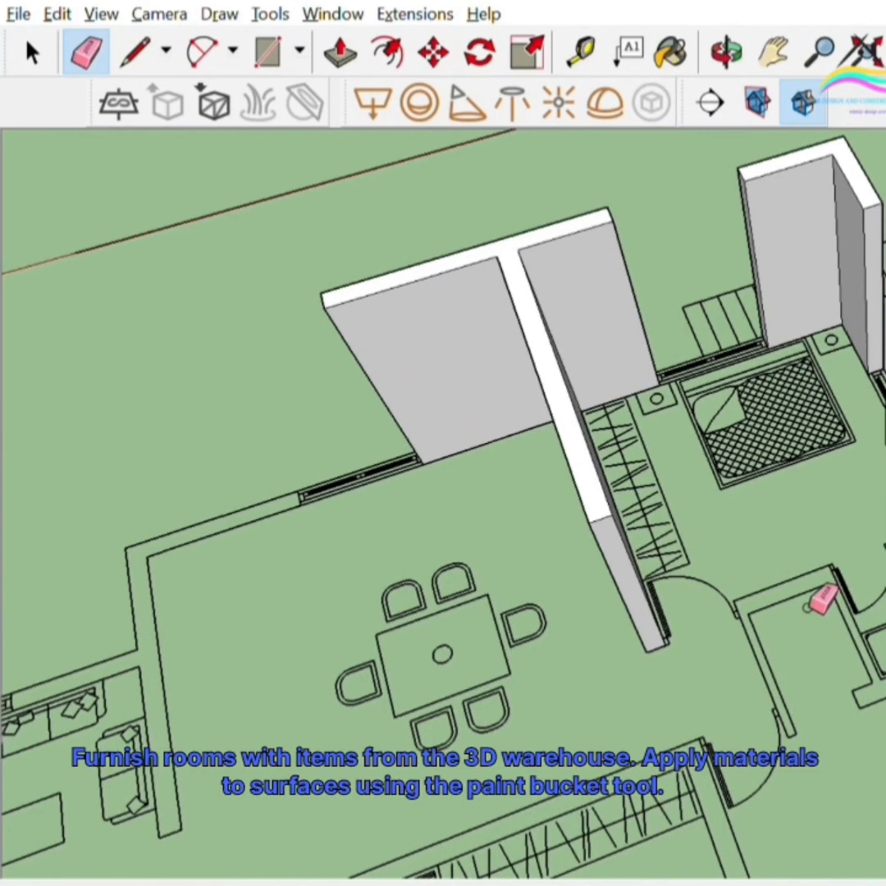
# - Copy the wall end face at the near edge of the bathroom window to that window's far edge
pyautogui.moveTo(849, 636)
pyautogui.mouseDown(button='middle')
pyautogui.moveTo(727, 652)
pyautogui.moveTo(631, 510)
pyautogui.mouseUp(button='middle')
pyautogui.scroll(4, 874, 648)
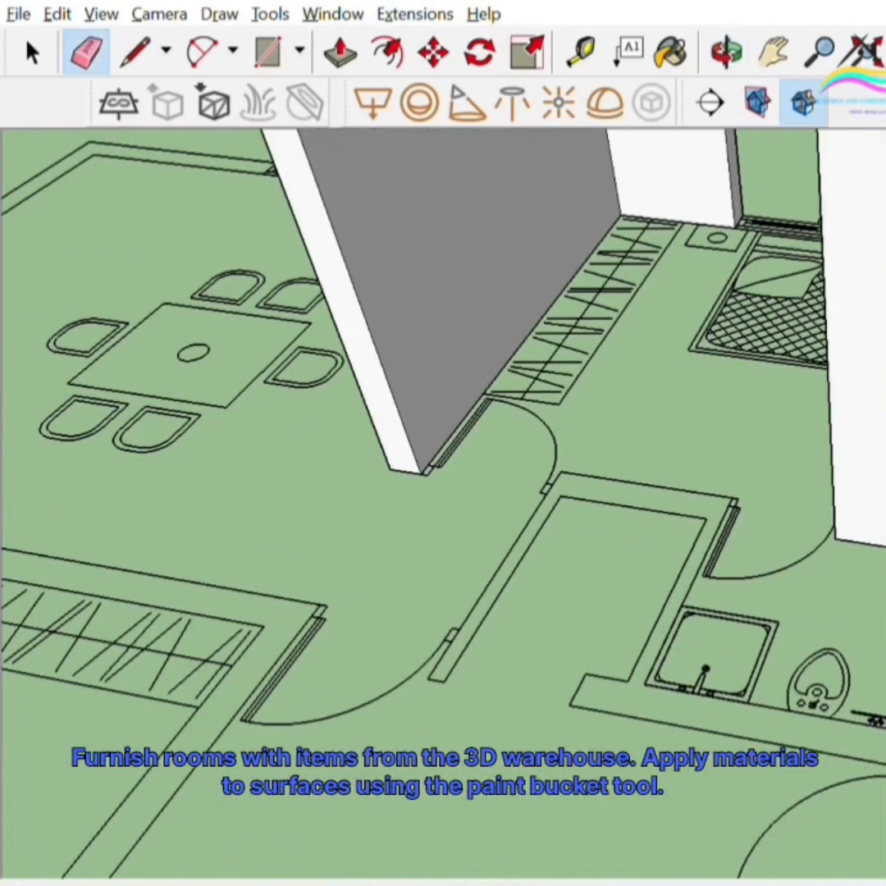
pyautogui.press('m')
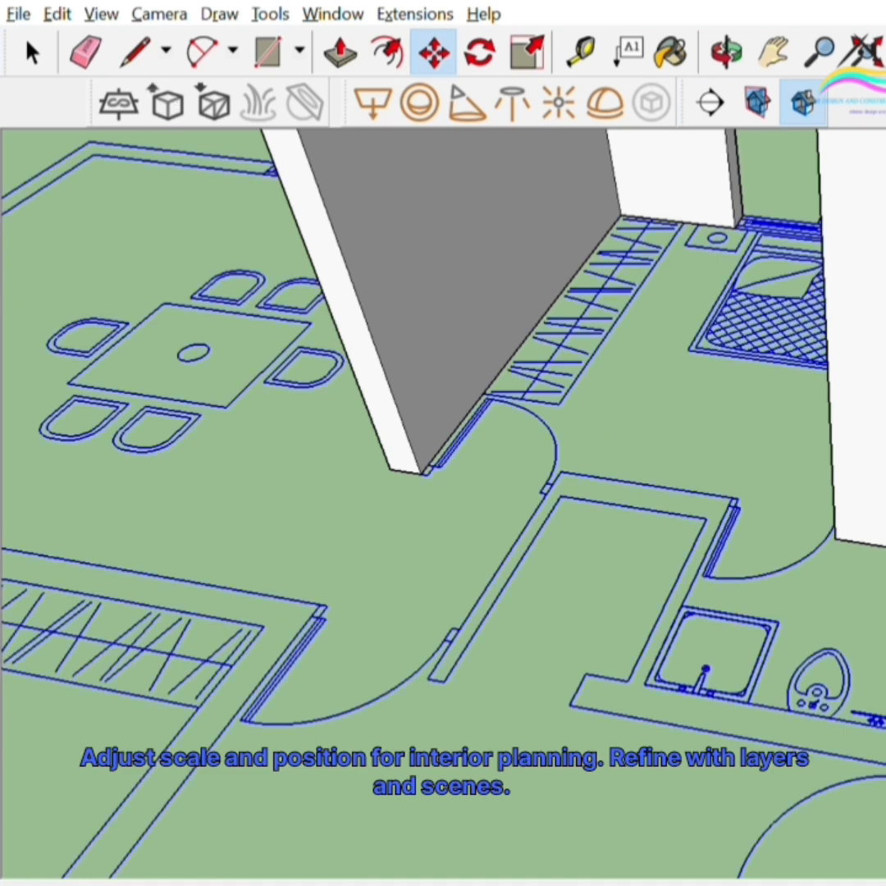
pyautogui.moveTo(879, 609); pyautogui.dragTo(791, 603, button='middle')
pyautogui.click(34, 45)
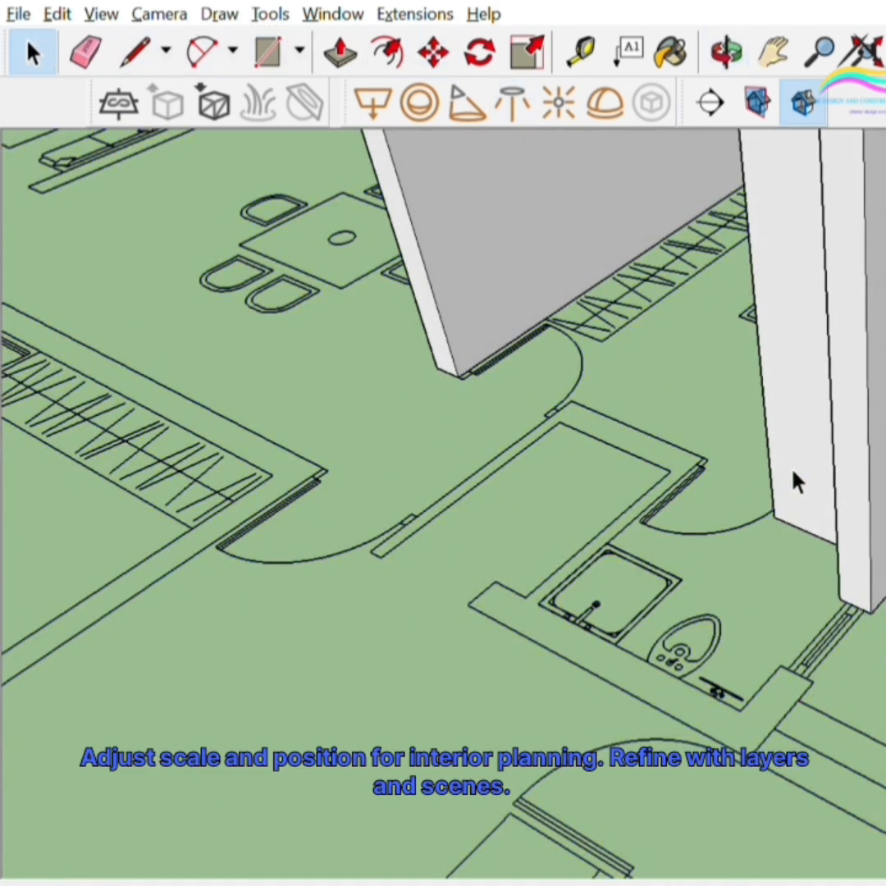
pyautogui.click(858, 501)
pyautogui.press('m')
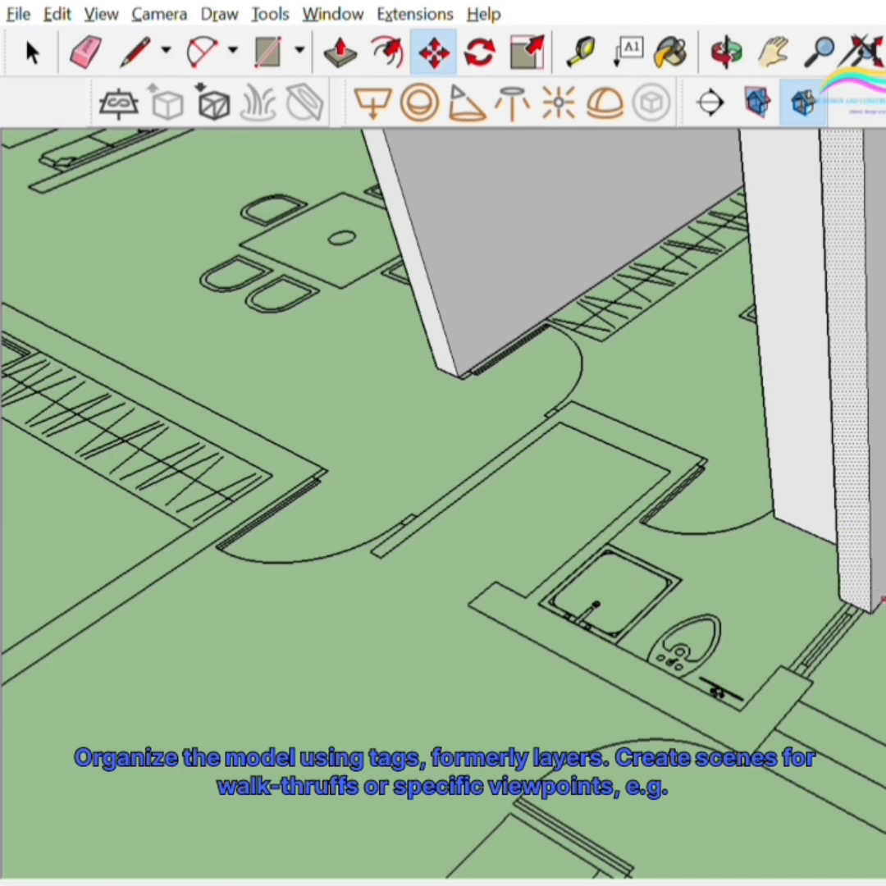
pyautogui.click(872, 611)
pyautogui.scroll(3, 866, 656)
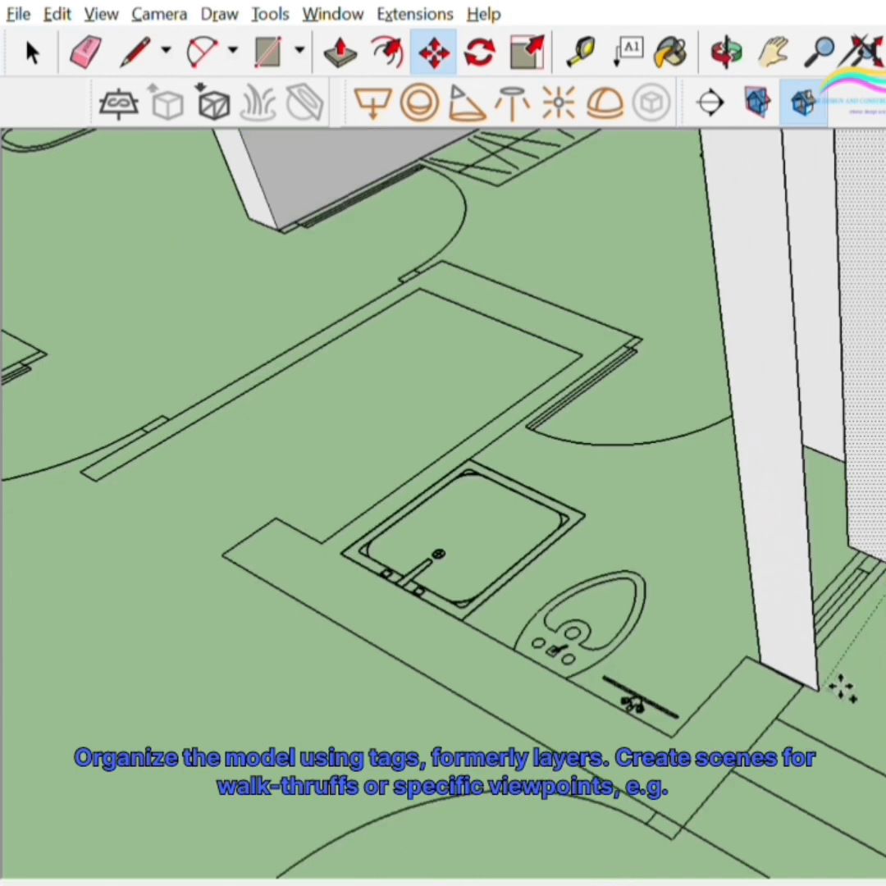
pyautogui.click(832, 688)
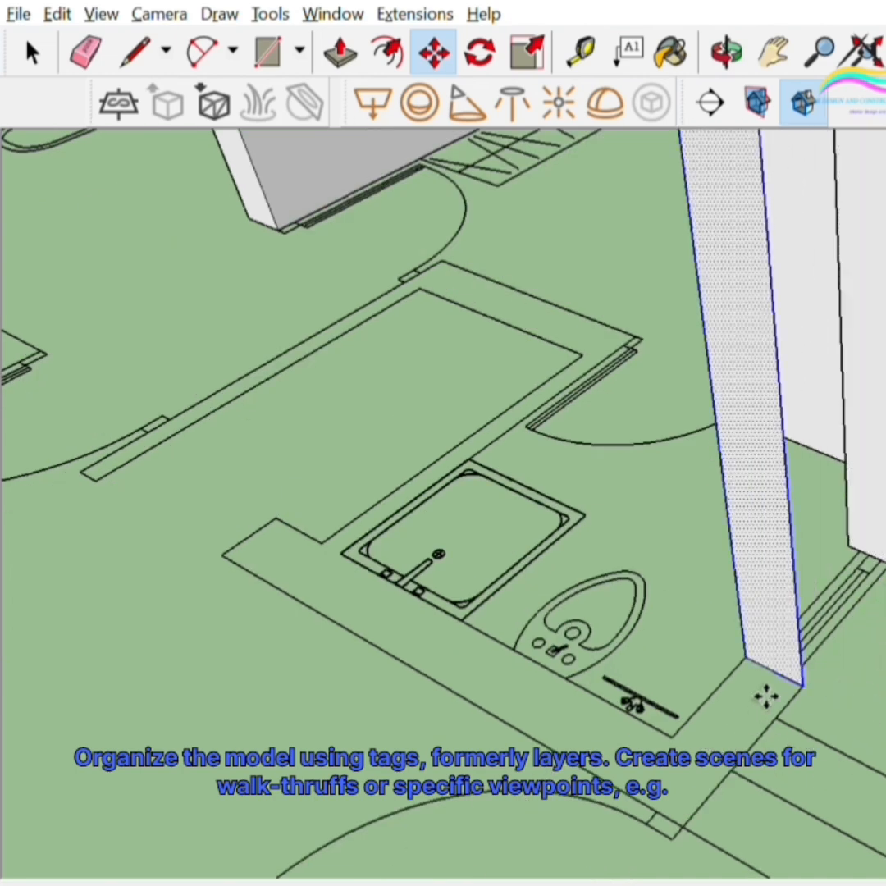
# - Push/Pull the copied face along the outer wall strip to the bathroom's outside corner
pyautogui.press('p')
pyautogui.click(786, 638)
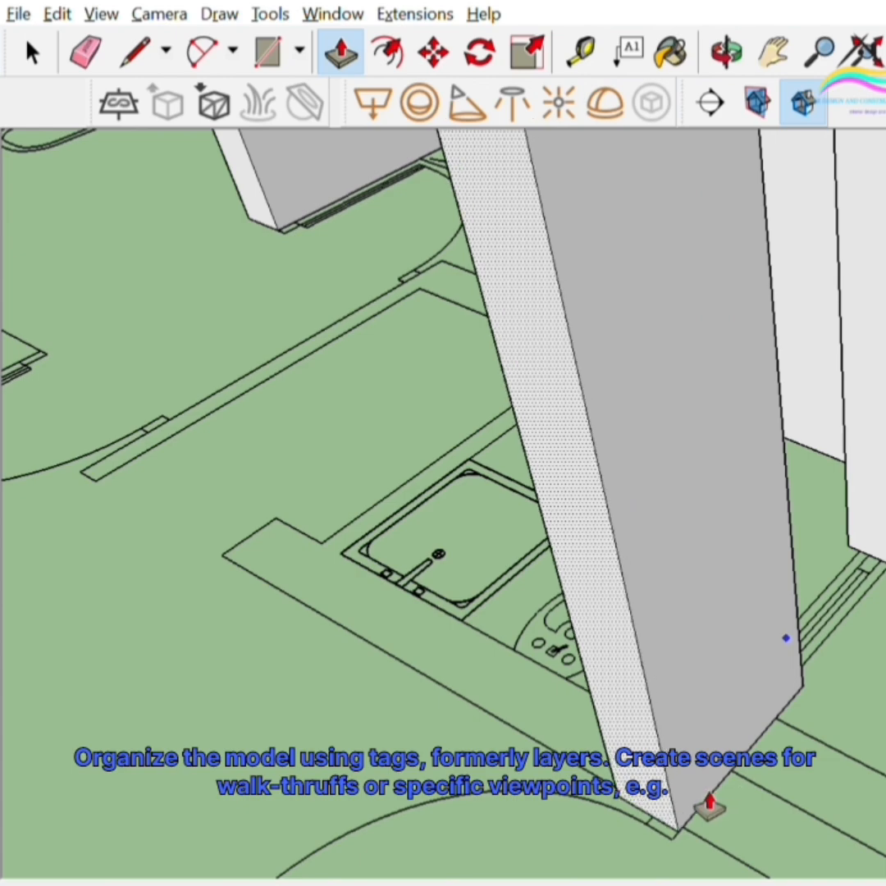
pyautogui.click(303, 583)
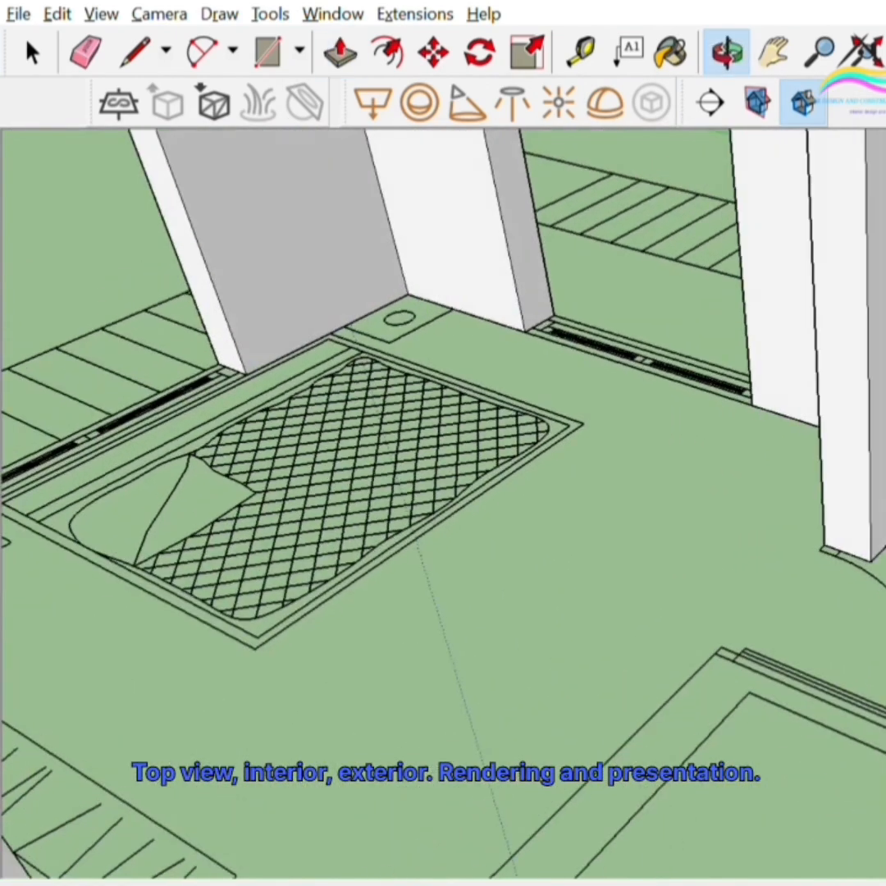
# - Copy the partition's end face beside the bathroom door to the free end of the thick wall strip behind the shower and toilet
pyautogui.press('p')
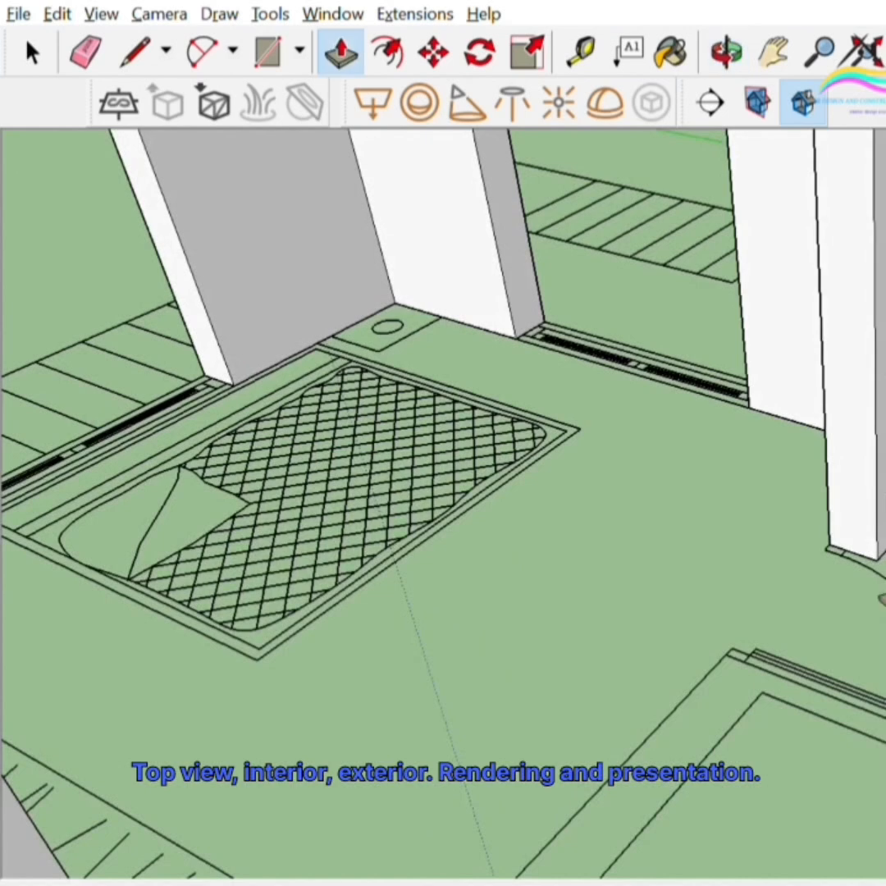
pyautogui.click(32, 52)
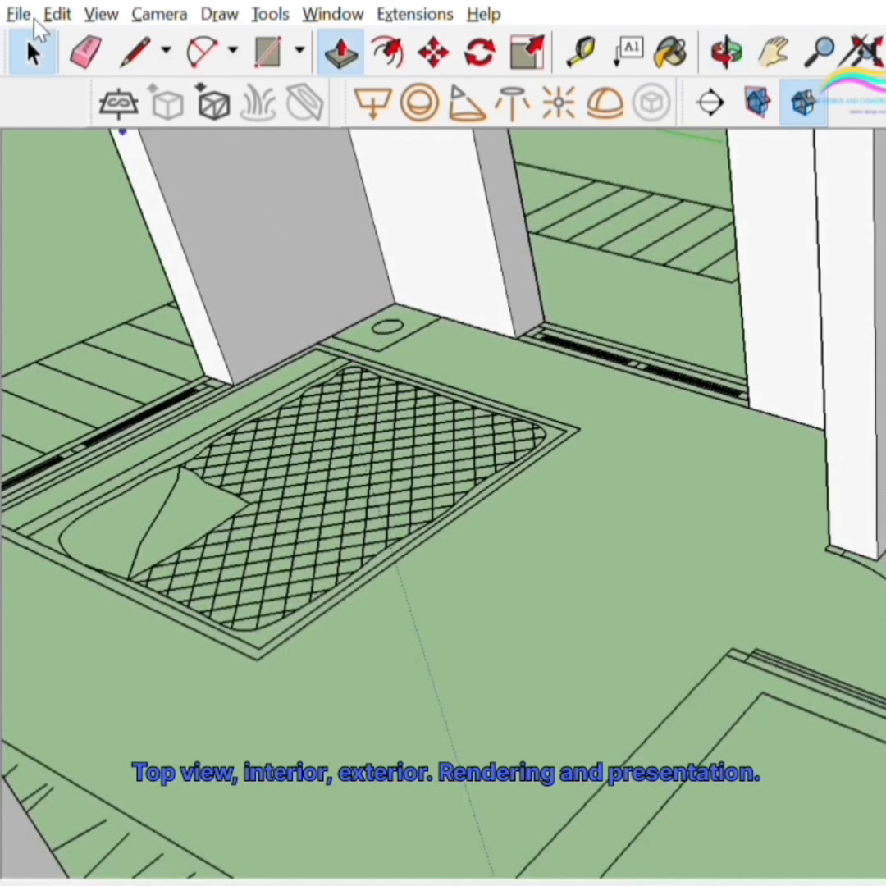
pyautogui.click(855, 509)
pyautogui.press('m')
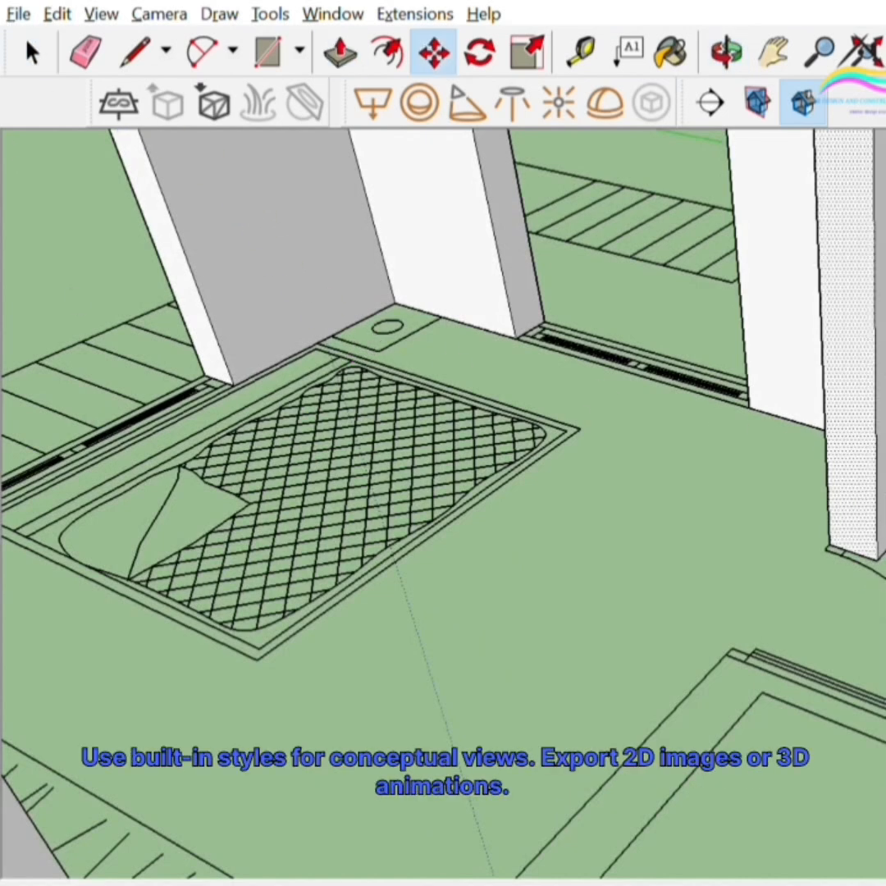
pyautogui.click(878, 560)
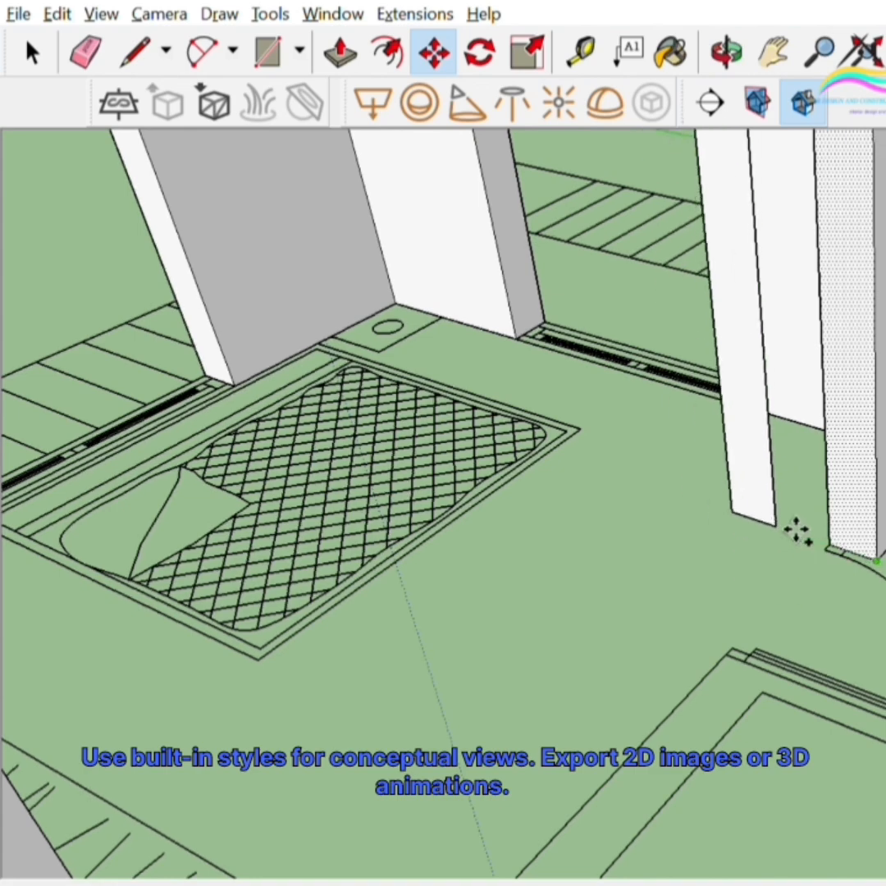
pyautogui.press('Escape')
pyautogui.moveTo(879, 566); pyautogui.dragTo(707, 810, button='middle')
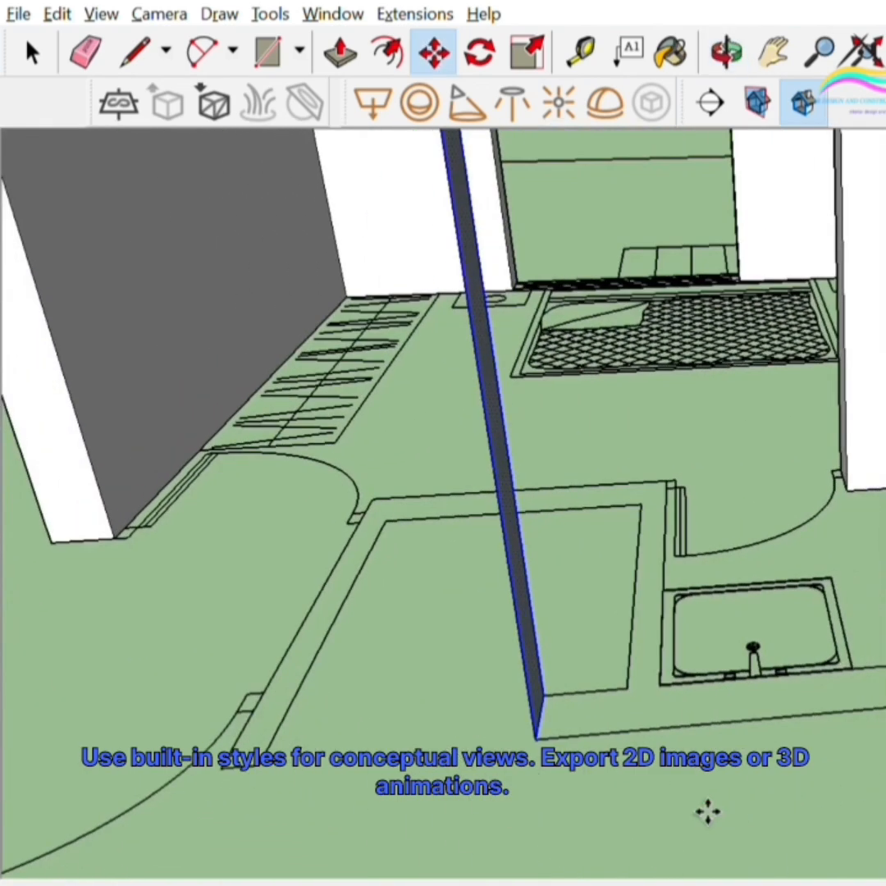
# - Push/Pull the copied face along the strip behind the shower and toilet to the outer wall, and erase the extra edges at the joint
pyautogui.press('p')
pyautogui.click(538, 564)
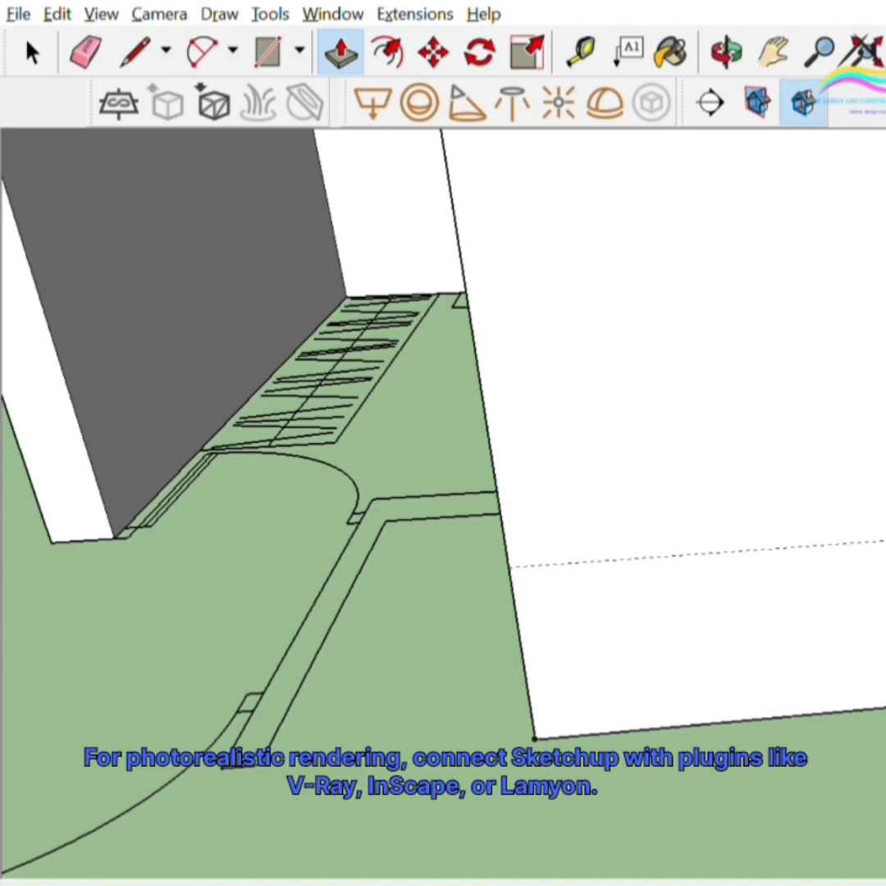
pyautogui.press('e')
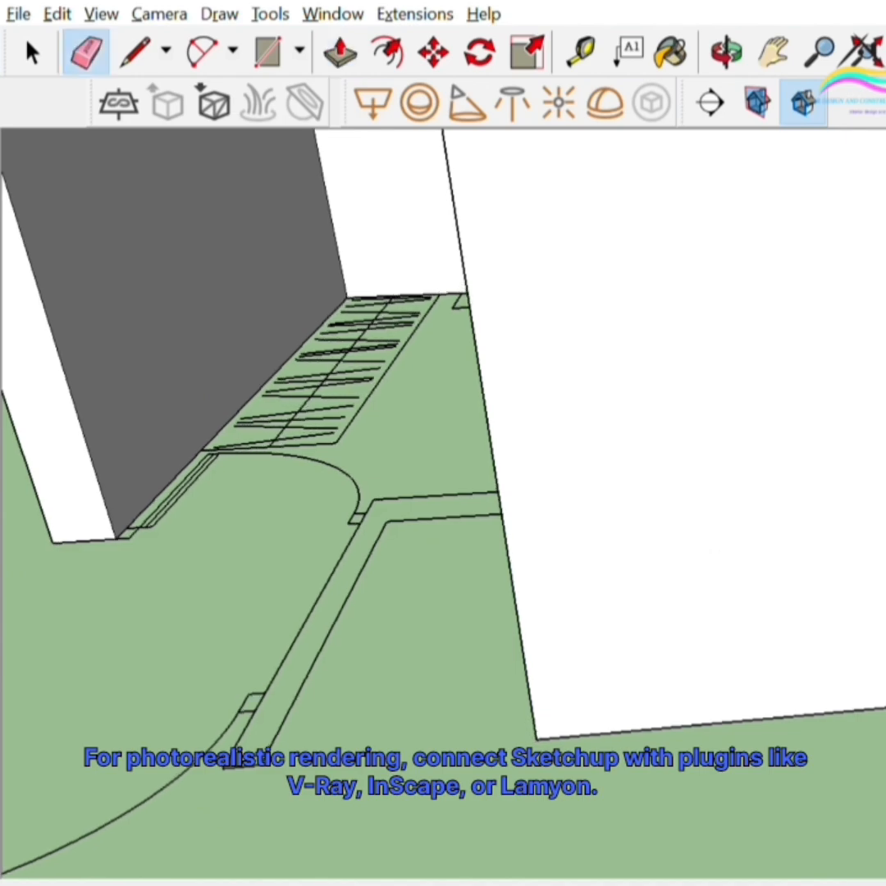
pyautogui.scroll(-3, 443, 505)
pyautogui.moveTo(443, 459); pyautogui.dragTo(541, 590, button='middle')
pyautogui.scroll(2, 443, 504)
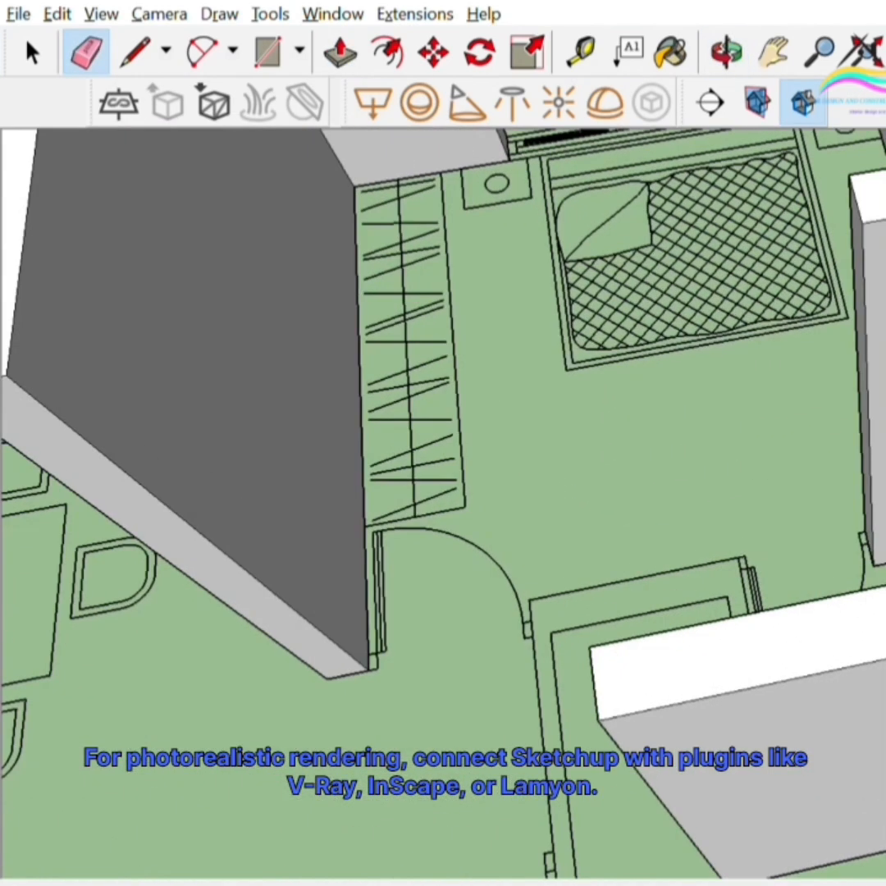
pyautogui.scroll(-2, 836, 625)
pyautogui.moveTo(836, 625)
pyautogui.mouseDown(button='middle')
pyautogui.moveTo(877, 599)
pyautogui.moveTo(845, 566)
pyautogui.moveTo(882, 447)
pyautogui.mouseUp(button='middle')
pyautogui.scroll(3, 861, 557)
pyautogui.scroll(-2, 877, 591)
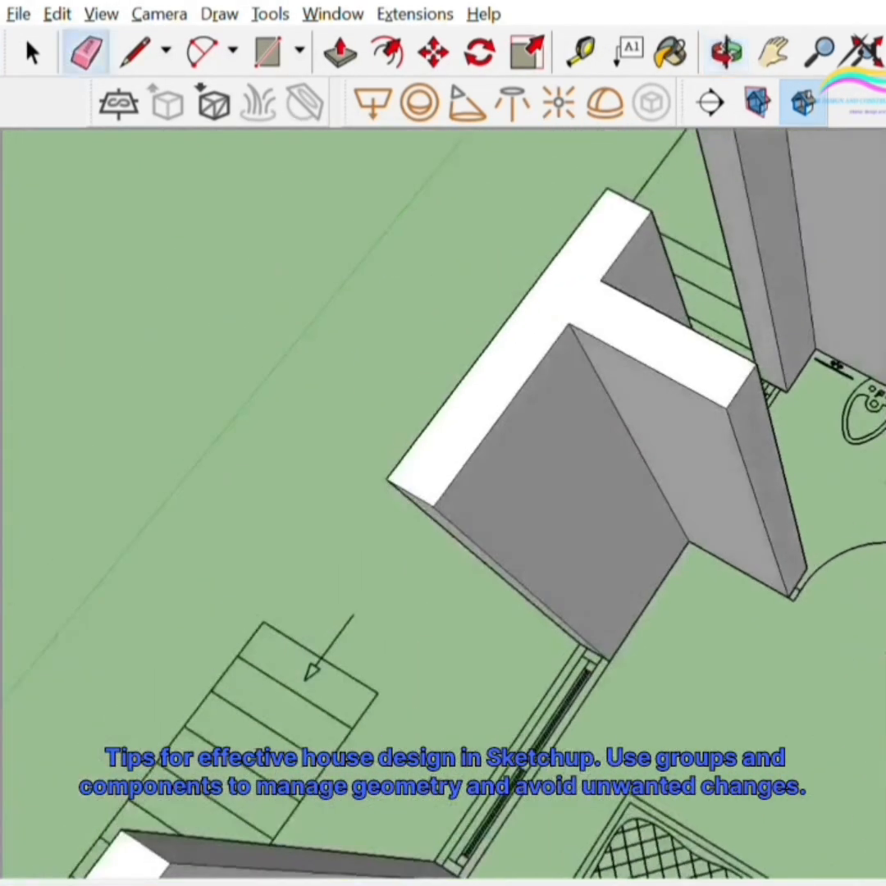
# - Draw a rectangle over the wall strip between the bathroom and the adjoining niche, starting at the bathroom door
pyautogui.scroll(3, 882, 447)
pyautogui.press('r')
pyautogui.scroll(2, 882, 449)
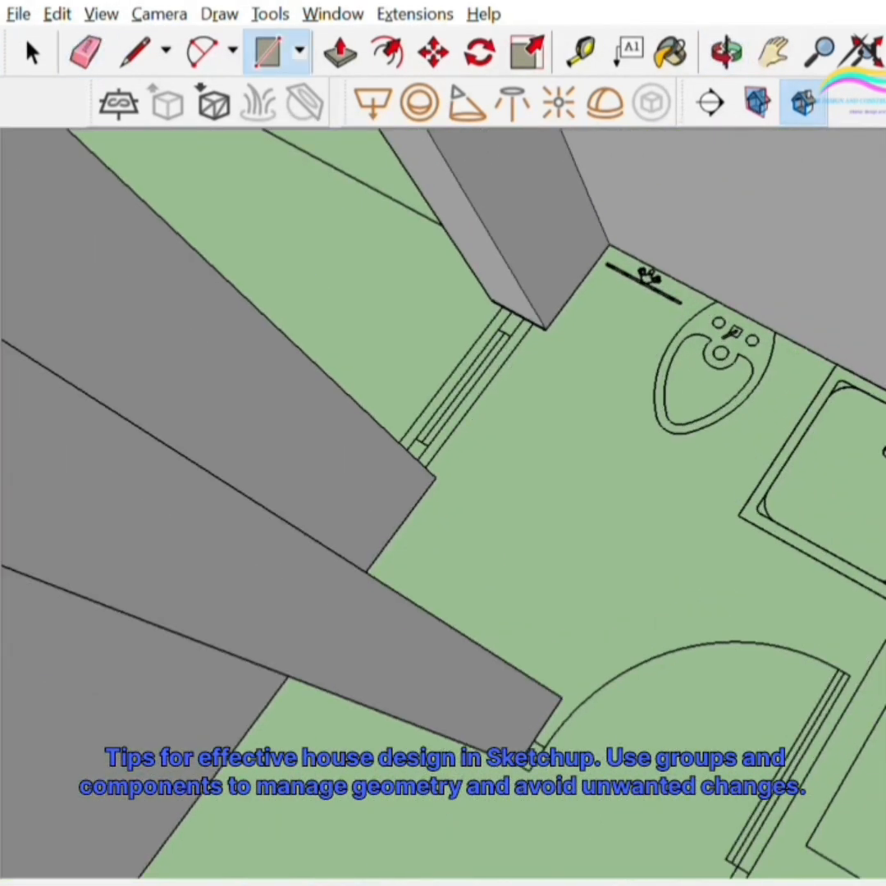
pyautogui.scroll(-3, 882, 353)
pyautogui.scroll(1, 882, 704)
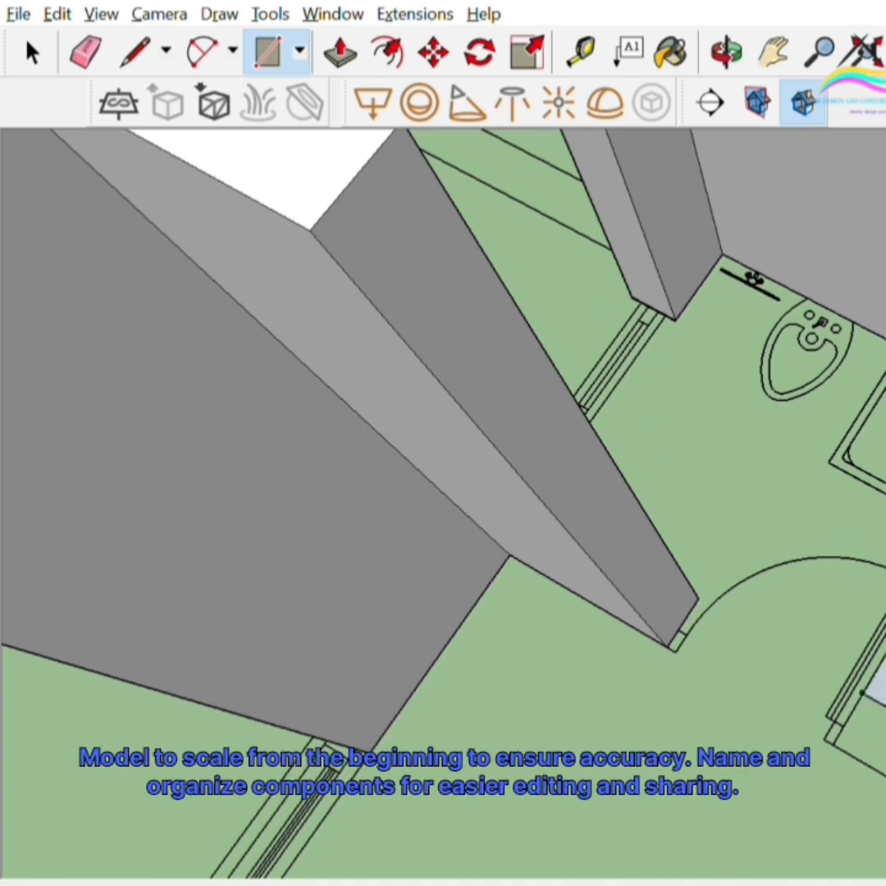
# - Push/Pull the rectangle between the bathroom and the niche up to the height of the existing walls
pyautogui.press('p')
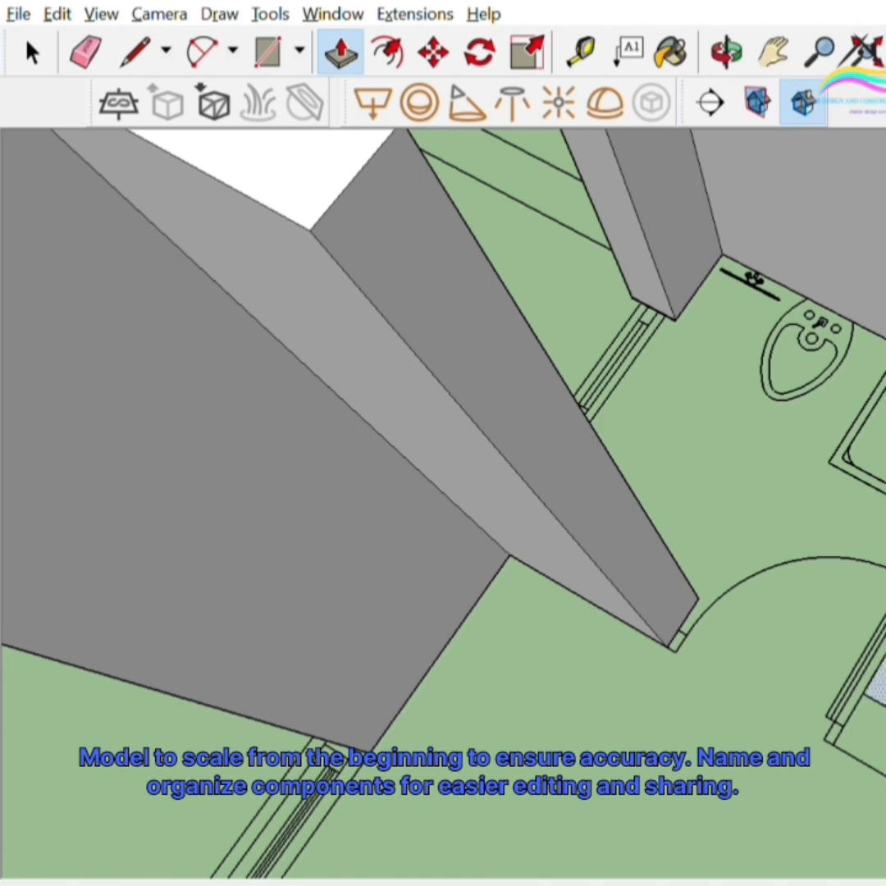
pyautogui.scroll(-4, 810, 574)
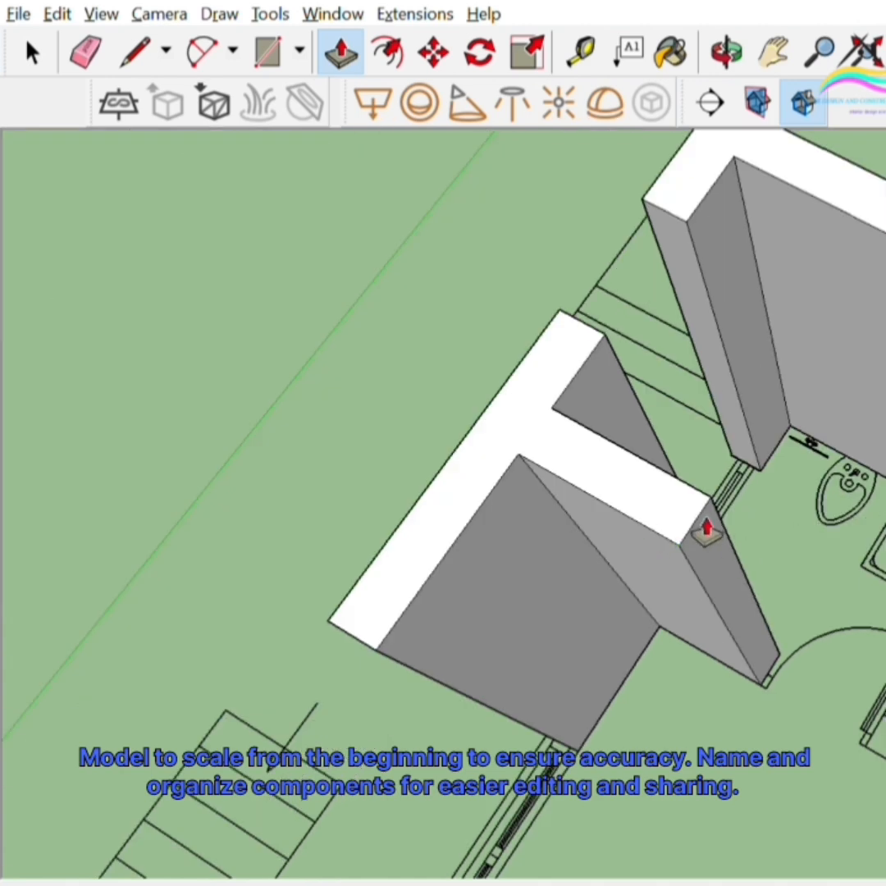
pyautogui.moveTo(706, 529); pyautogui.dragTo(879, 632, button='middle')
pyautogui.click(866, 731)
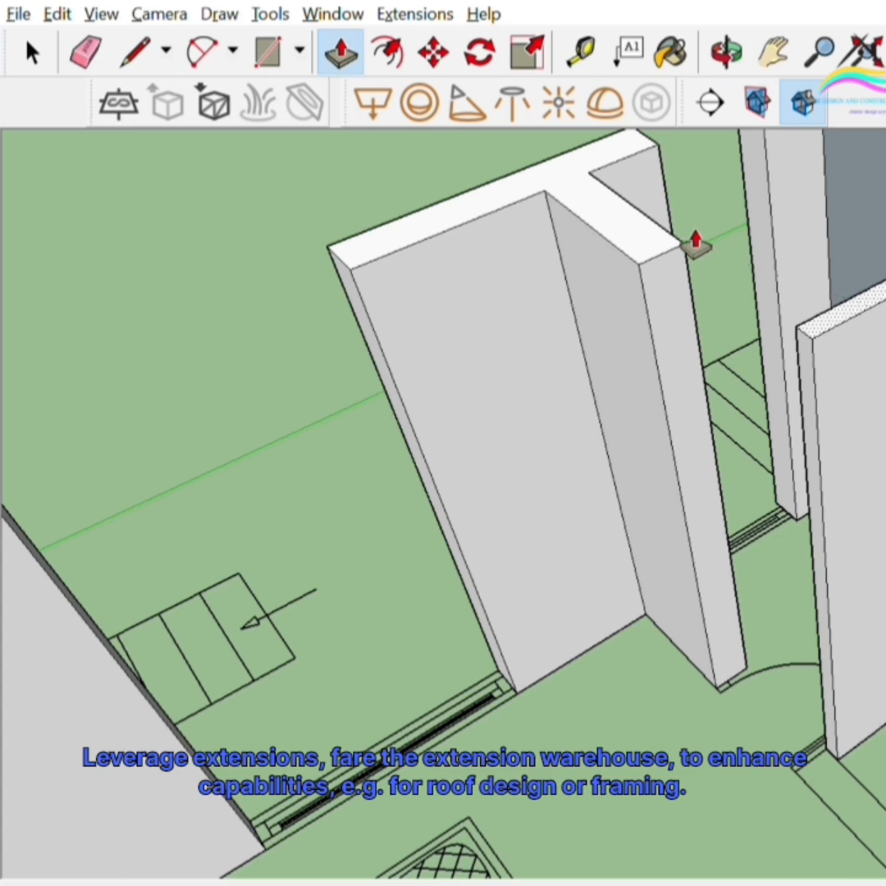
# - Erase the extra edges on the newly raised wall between the bathroom and the niche
pyautogui.moveTo(876, 374)
pyautogui.mouseDown(button='middle')
pyautogui.moveTo(855, 514)
pyautogui.moveTo(758, 481)
pyautogui.moveTo(722, 495)
pyautogui.mouseUp(button='middle')
pyautogui.press('e')
pyautogui.scroll(-5, 876, 434)
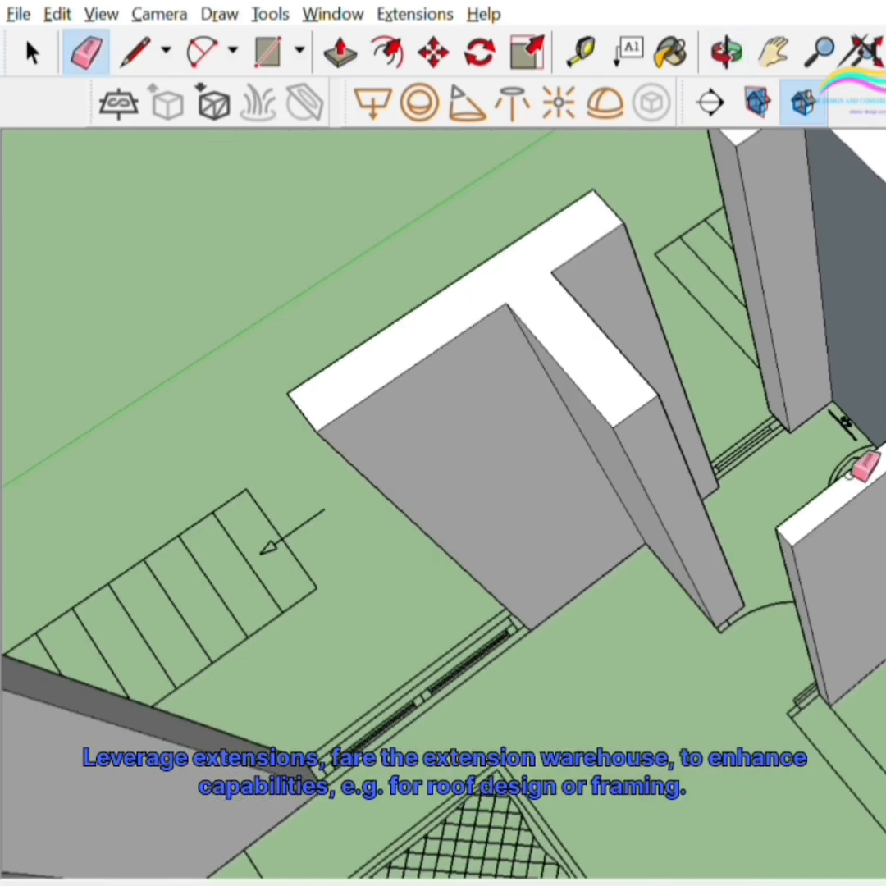
pyautogui.moveTo(864, 469)
pyautogui.mouseDown(button='middle')
pyautogui.moveTo(883, 449)
pyautogui.moveTo(884, 378)
pyautogui.mouseUp(button='middle')
pyautogui.scroll(-4, 808, 531)
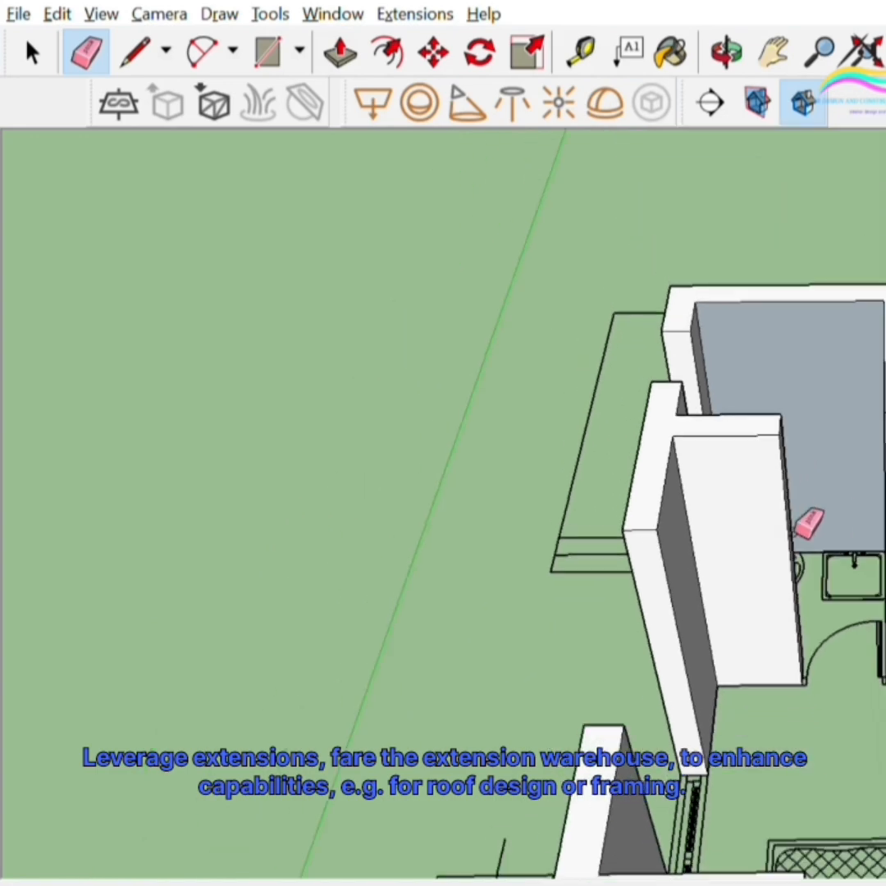
# - Copy the end face of the wall between the bathroom and the niche across the bathroom door opening to the opposite jamb
pyautogui.moveTo(799, 533)
pyautogui.mouseDown(button='middle')
pyautogui.moveTo(853, 513)
pyautogui.moveTo(885, 459)
pyautogui.moveTo(777, 673)
pyautogui.moveTo(876, 644)
pyautogui.mouseUp(button='middle')
pyautogui.scroll(5, 876, 644)
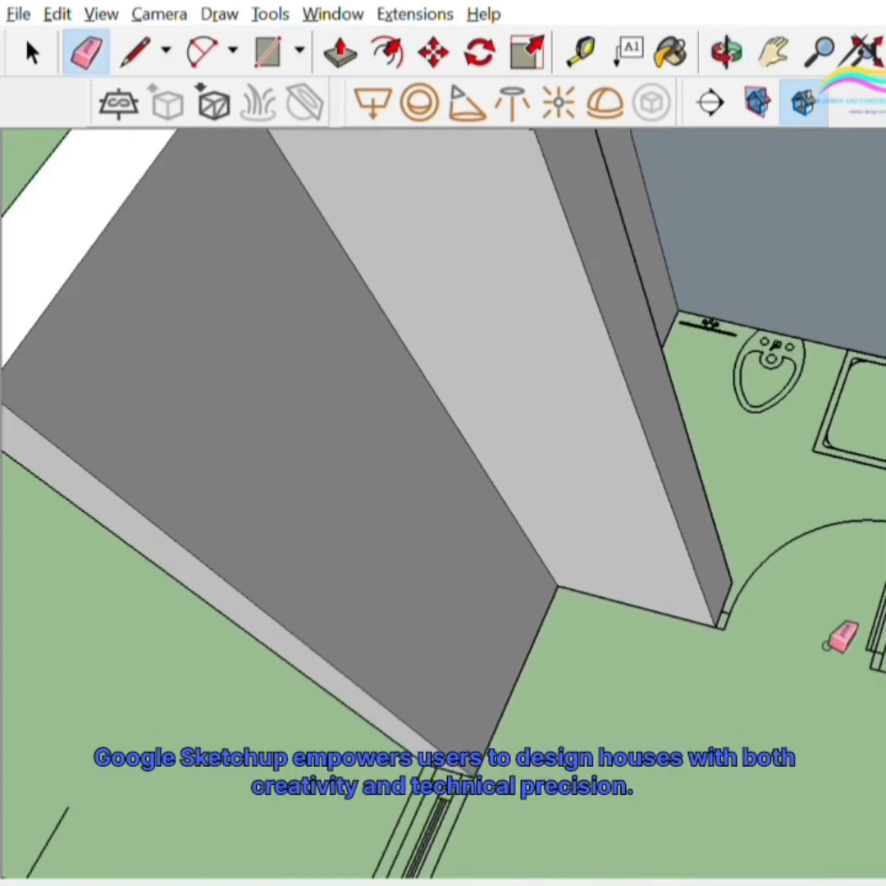
pyautogui.press('space')
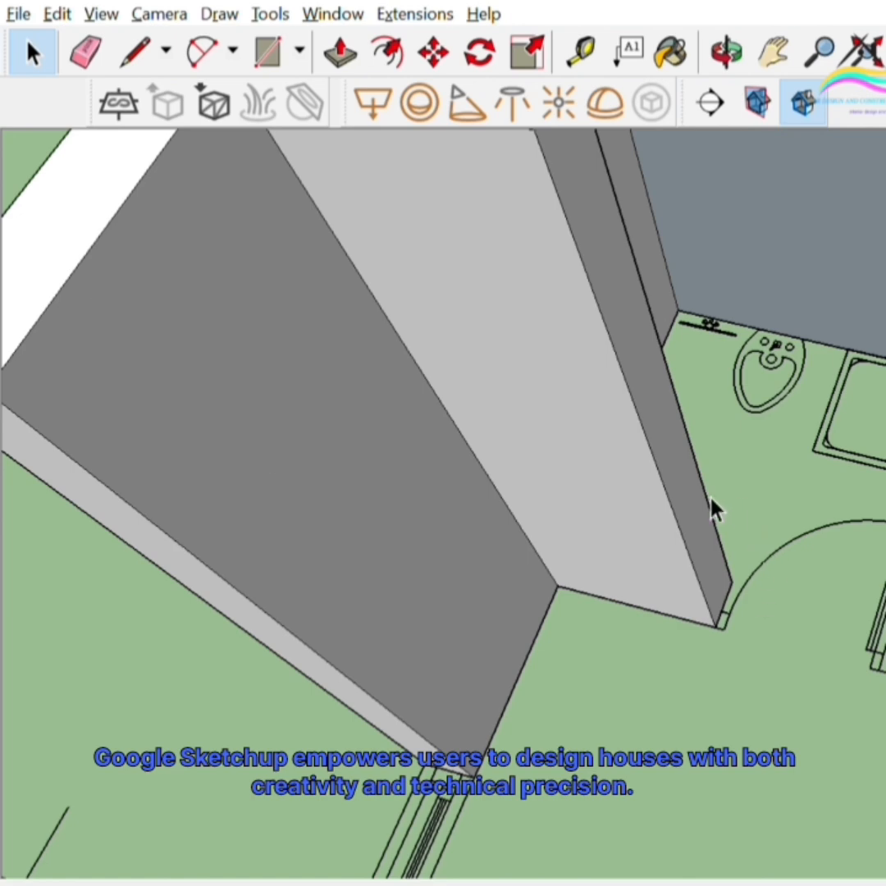
pyautogui.press('m')
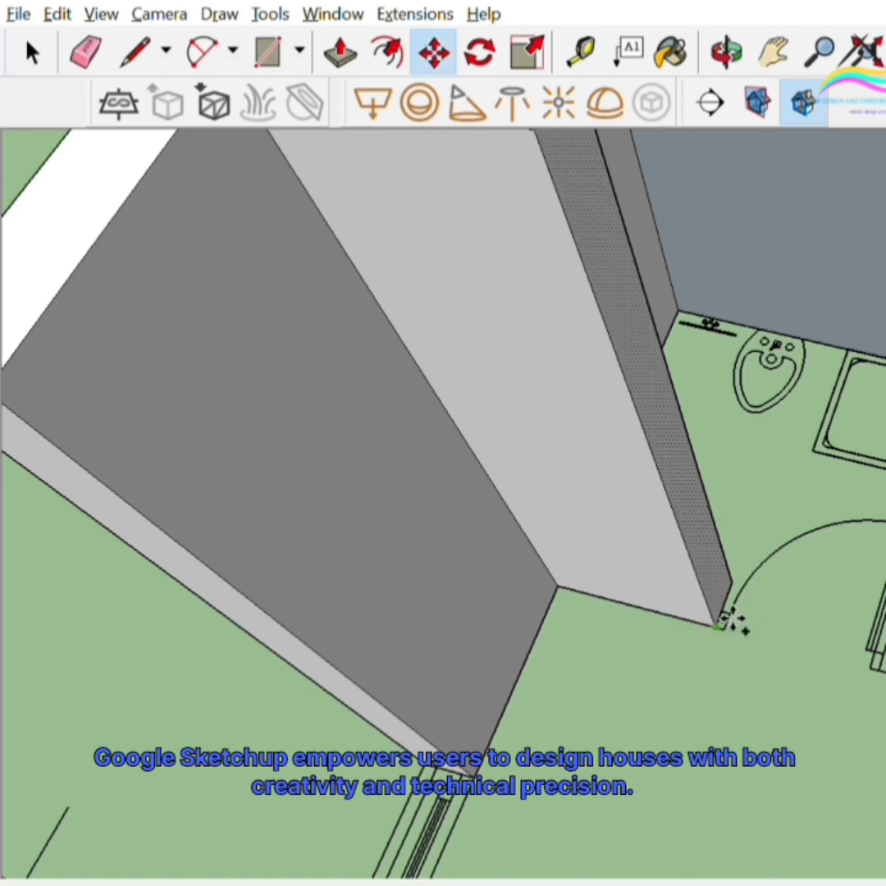
pyautogui.click(717, 625)
pyautogui.click(880, 670)
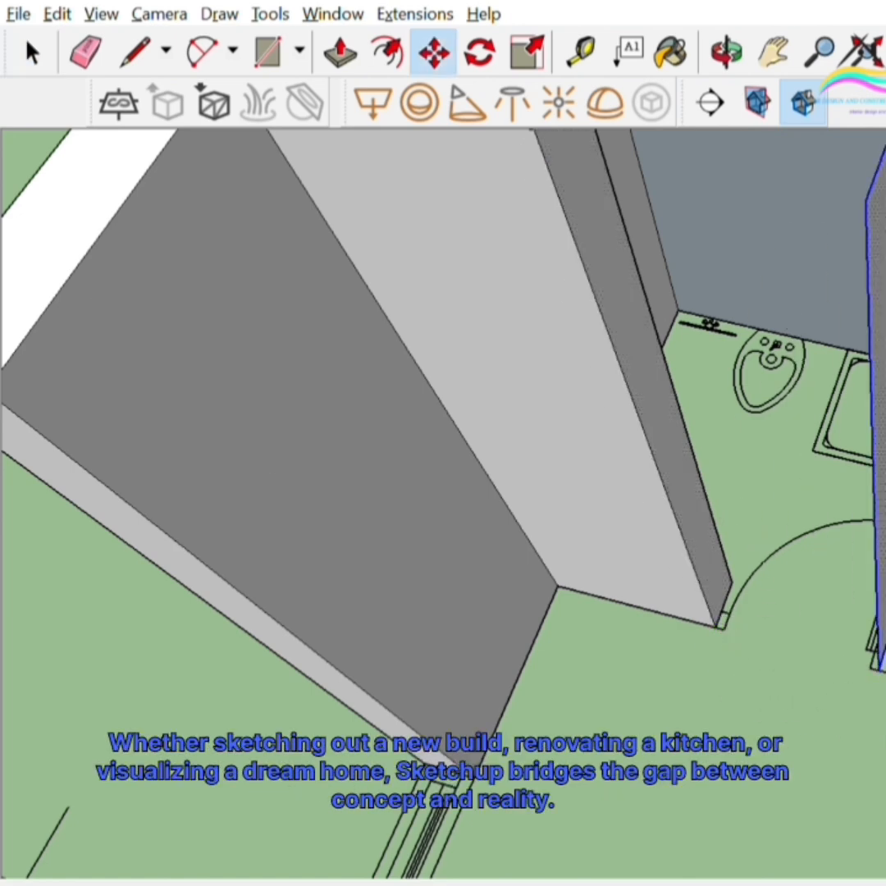
# - Push/Pull the copied face along the wall strip beyond the bathroom door
pyautogui.press('p')
pyautogui.moveTo(884, 611); pyautogui.dragTo(854, 622, button='middle')
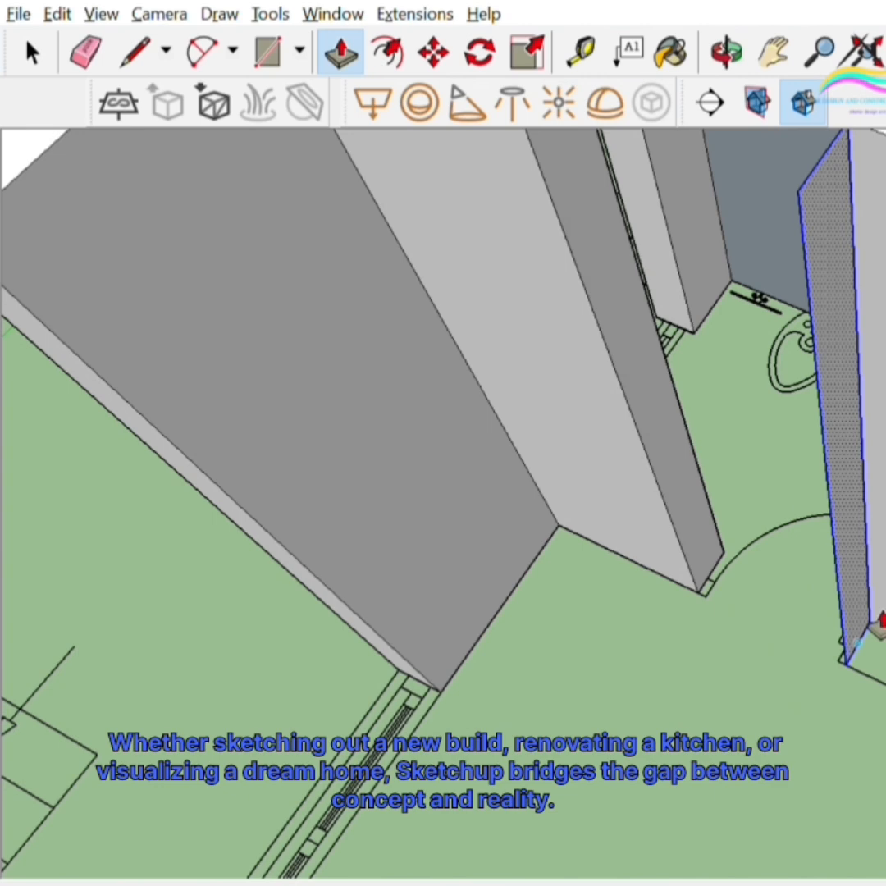
pyautogui.click(871, 558)
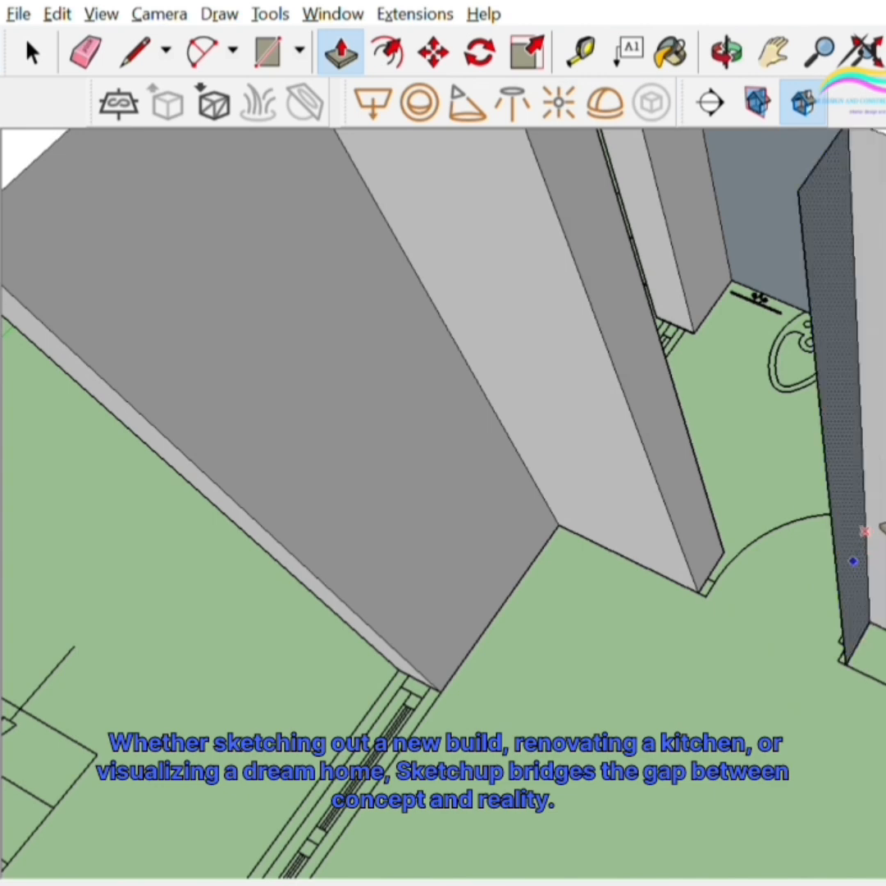
pyautogui.click(877, 478)
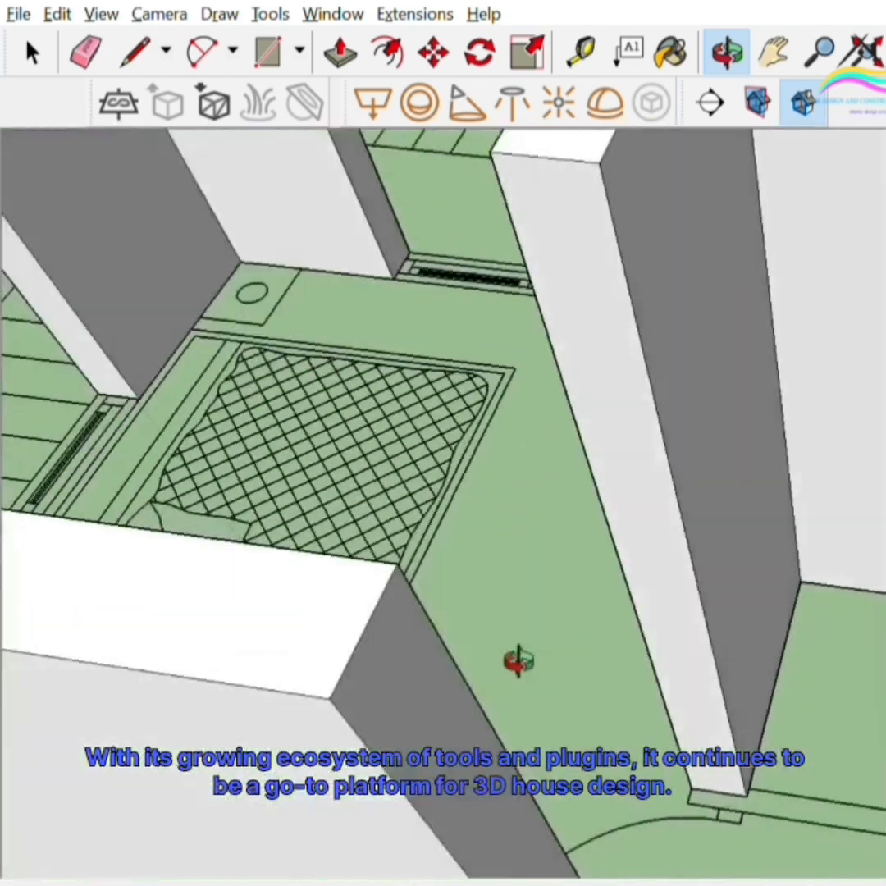
# - Draw a rectangle over the thin wall strip running between the two bedroom doors
pyautogui.press('p')
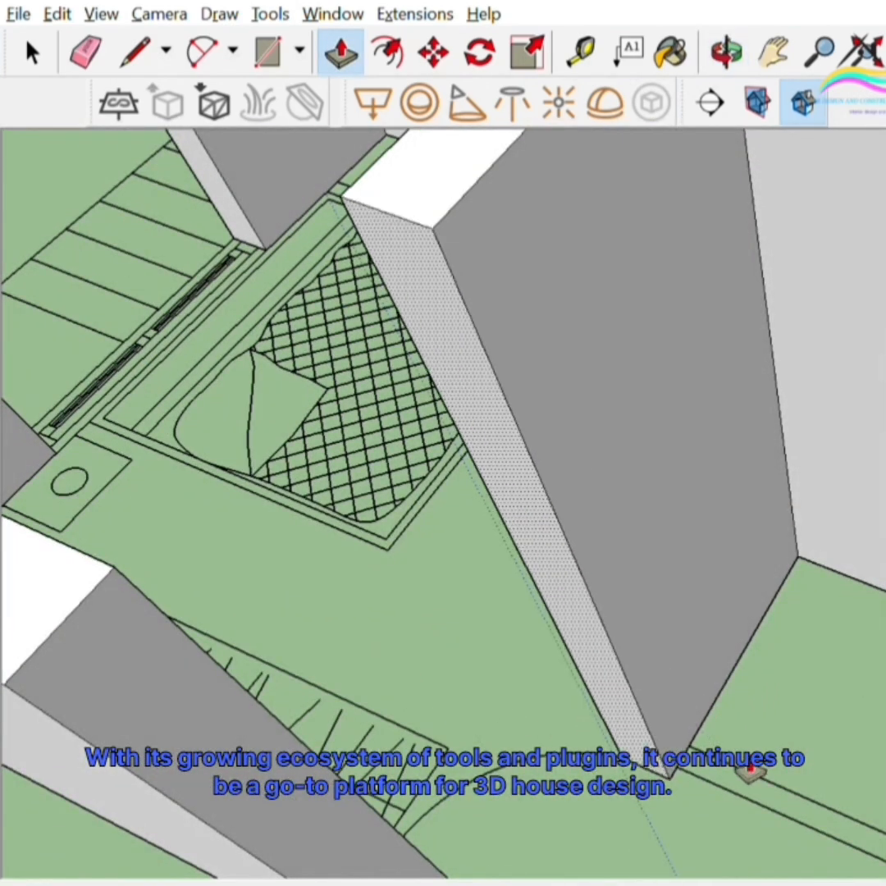
pyautogui.scroll(-3, 664, 648)
pyautogui.moveTo(664, 648); pyautogui.dragTo(592, 554, button='middle')
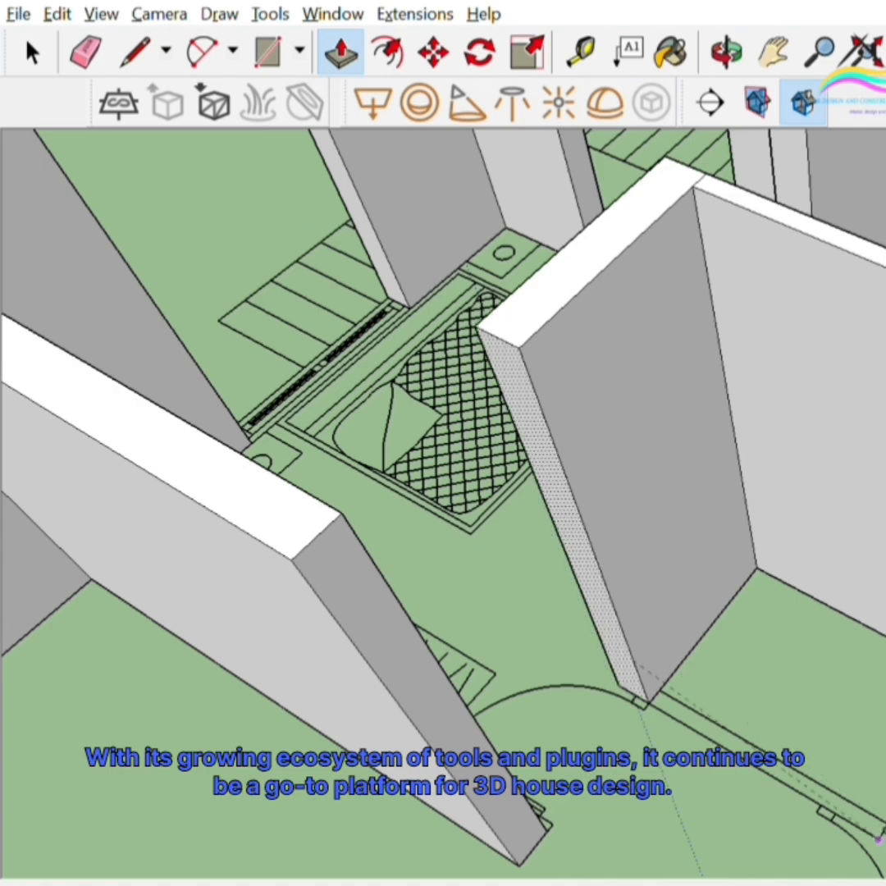
pyautogui.moveTo(709, 681); pyautogui.dragTo(787, 805, button='middle')
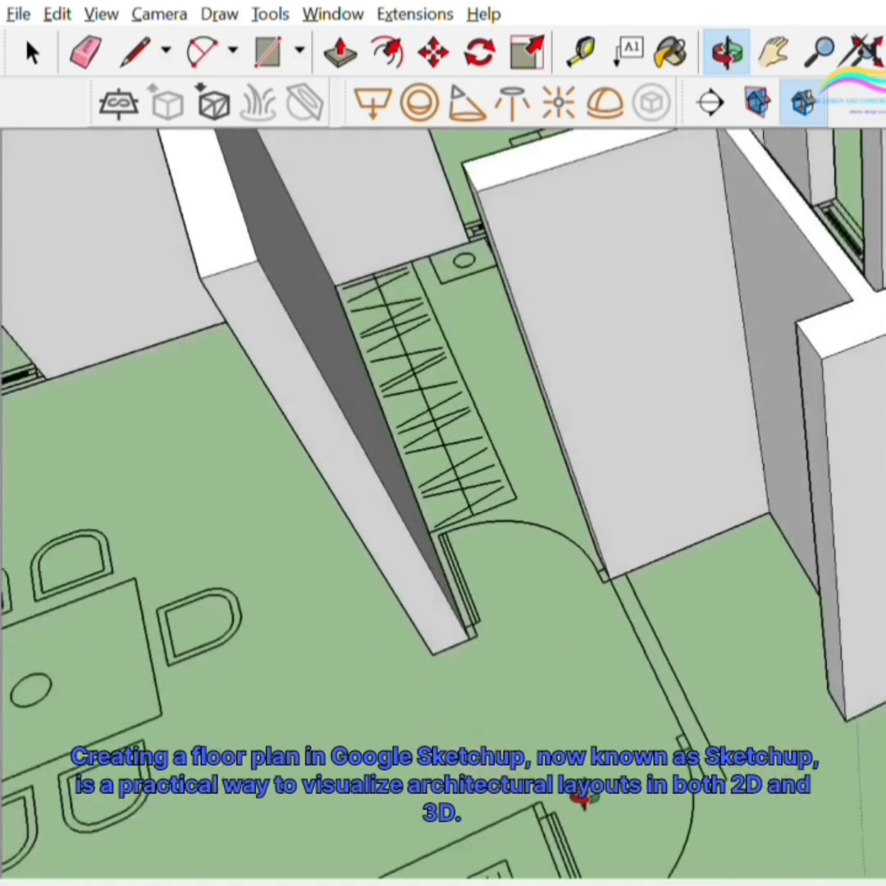
pyautogui.moveTo(584, 797); pyautogui.dragTo(576, 801, button='middle')
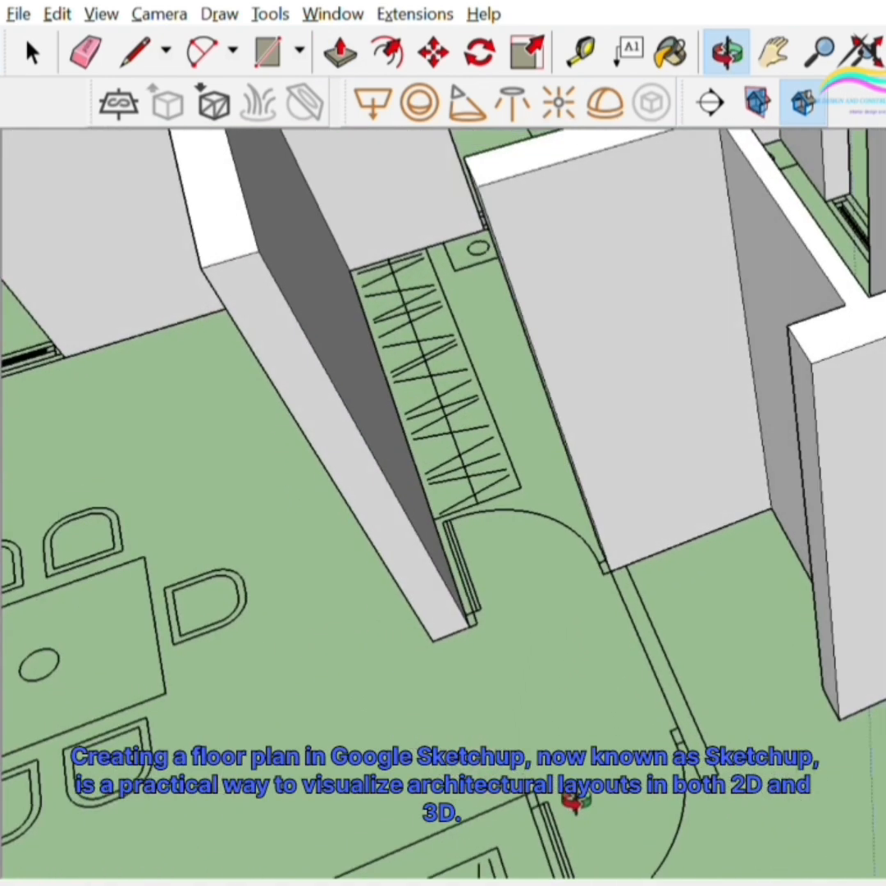
pyautogui.press('r')
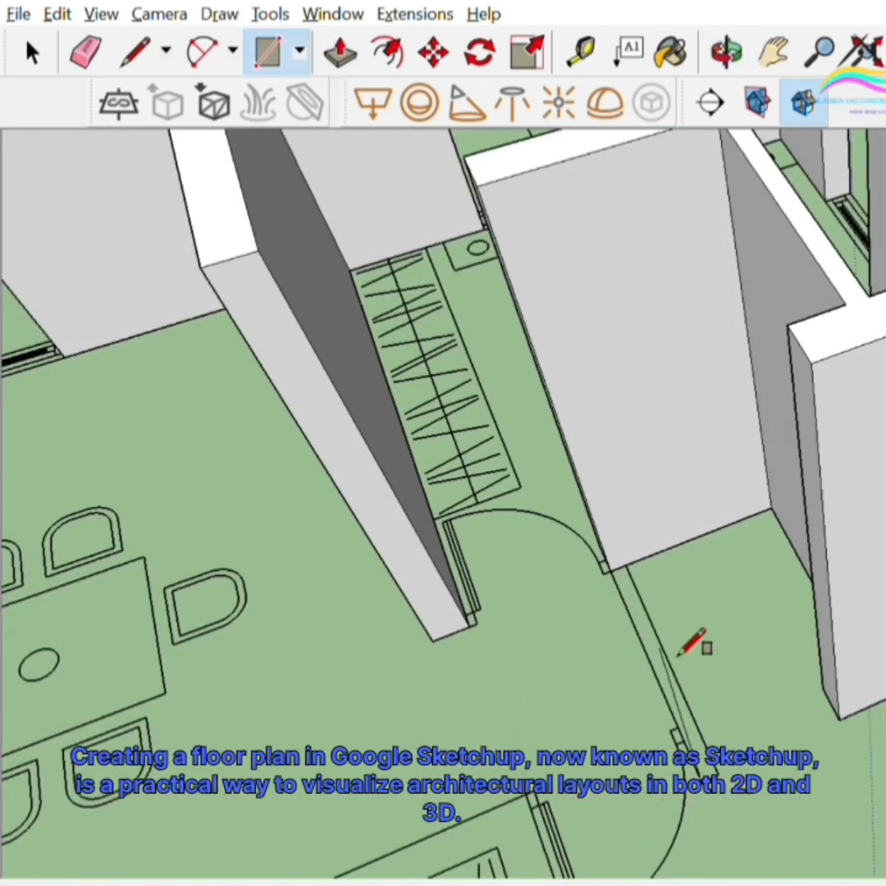
# - Push/Pull the thin strip between the bedroom doors up to the height of the existing walls
pyautogui.press('p')
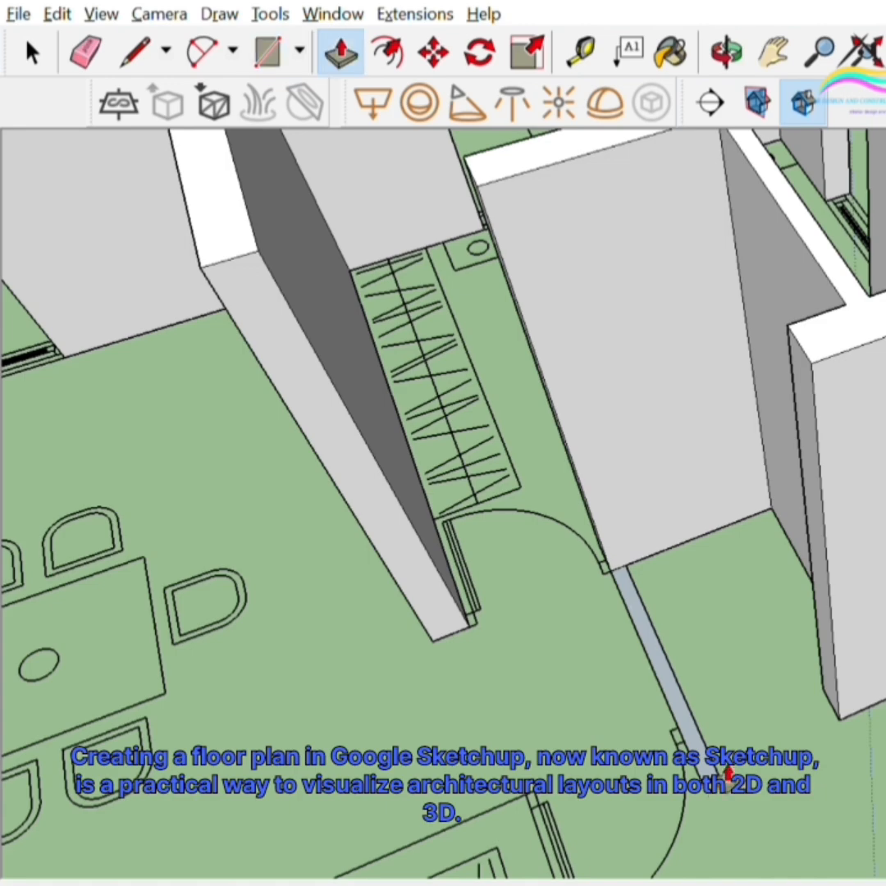
pyautogui.moveTo(707, 726); pyautogui.dragTo(591, 238)
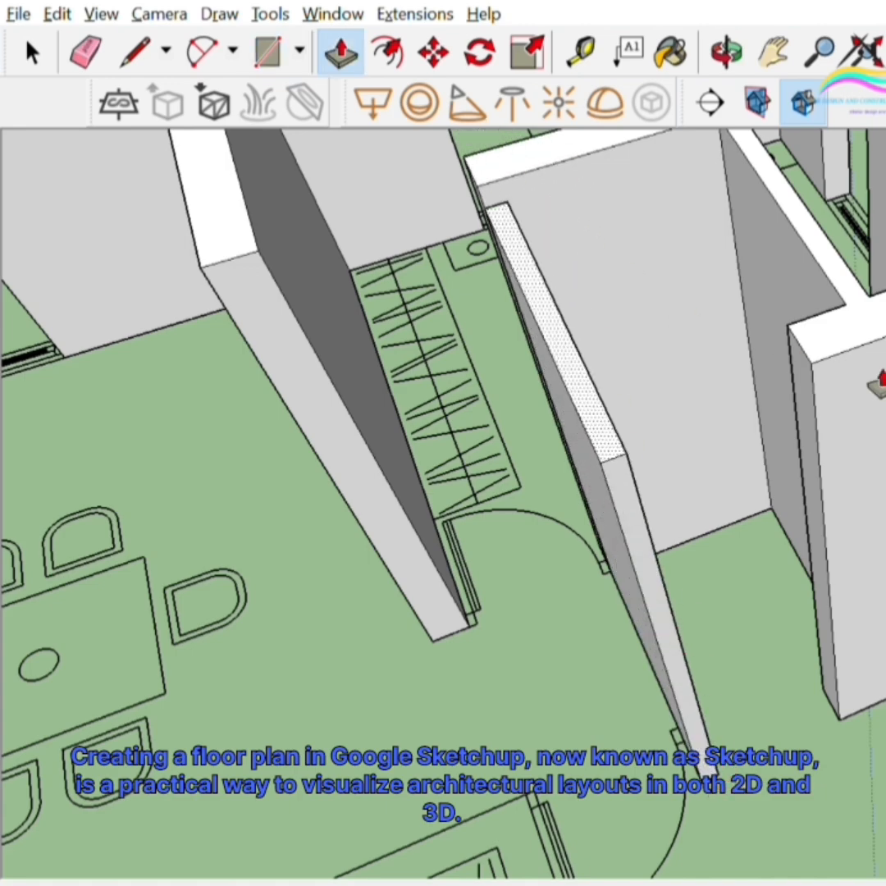
pyautogui.click(824, 351)
# - Erase the extra edges on the wall tops where the newly raised thin wall and its neighbours meet at the corners
pyautogui.press('e')
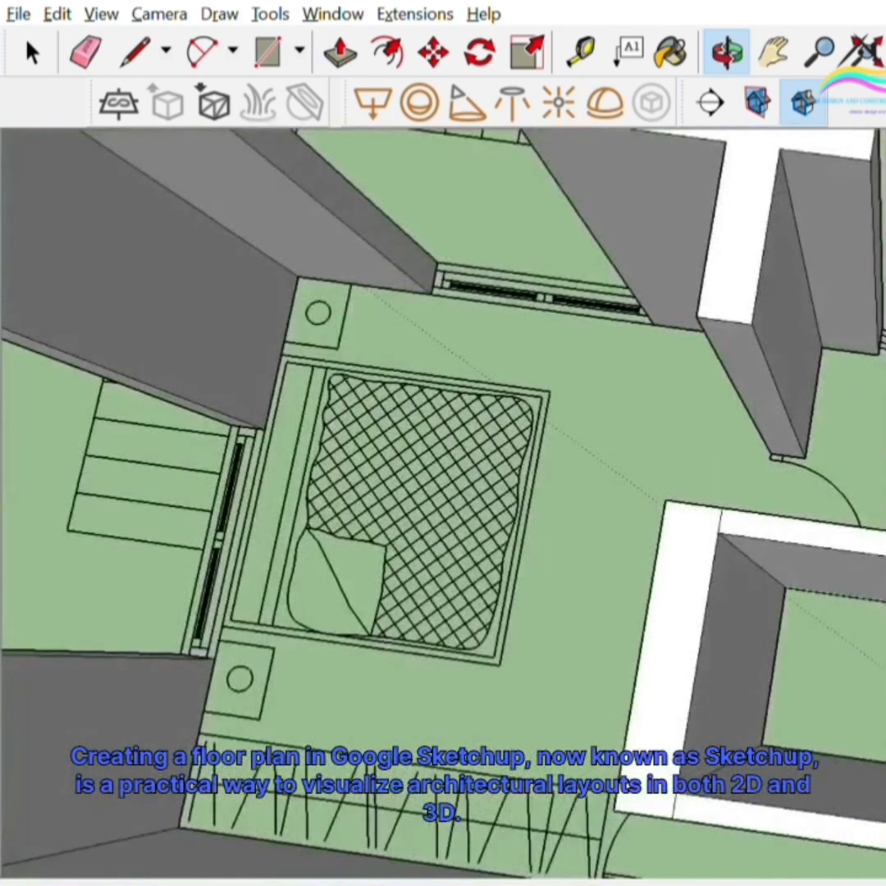
pyautogui.scroll(3, 656, 820)
pyautogui.scroll(-2, 722, 625)
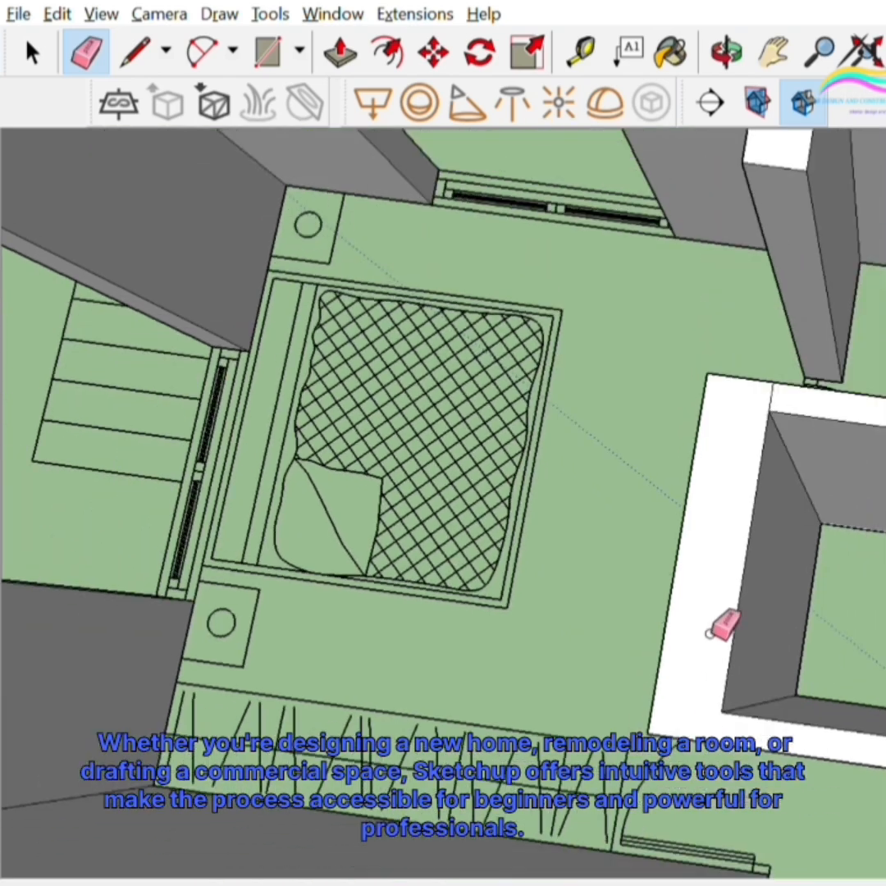
pyautogui.scroll(3, 799, 370)
pyautogui.scroll(-2, 781, 390)
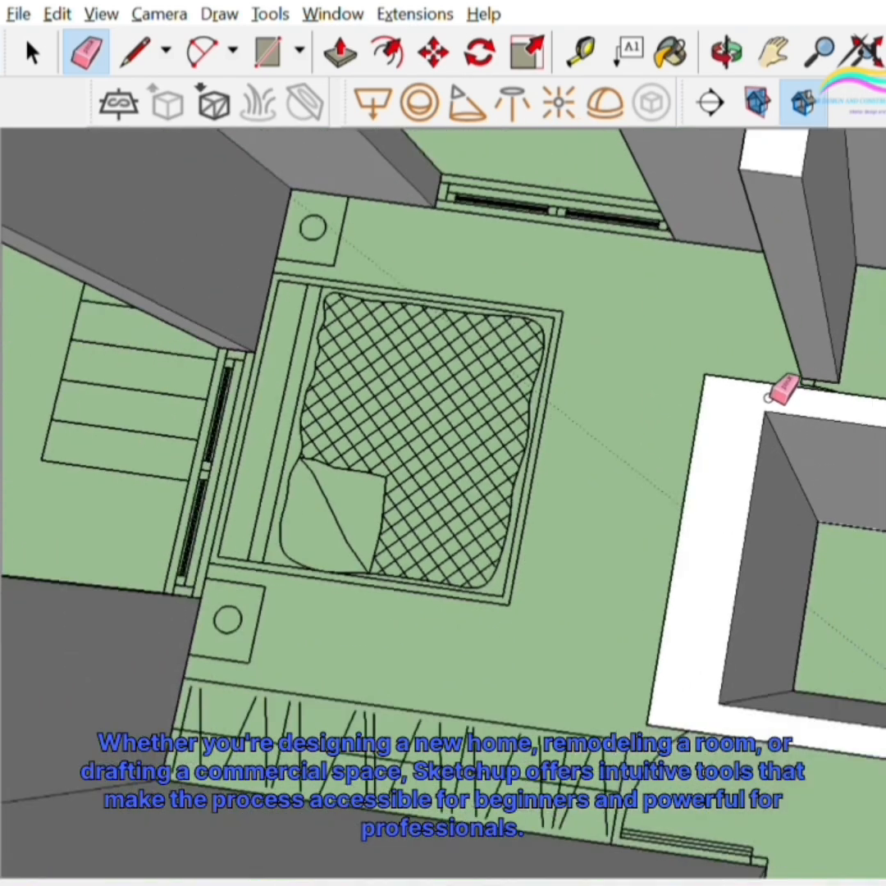
# - Draw a rectangle over the short wall piece between the kitchen door and the window beside the stove
pyautogui.moveTo(781, 390)
pyautogui.mouseDown(button='middle')
pyautogui.moveTo(807, 459)
pyautogui.moveTo(436, 189)
pyautogui.moveTo(761, 198)
pyautogui.moveTo(881, 147)
pyautogui.moveTo(827, 627)
pyautogui.moveTo(881, 459)
pyautogui.moveTo(869, 410)
pyautogui.moveTo(679, 347)
pyautogui.moveTo(797, 247)
pyautogui.moveTo(673, 394)
pyautogui.mouseUp(button='middle')
pyautogui.scroll(-3, 673, 394)
pyautogui.moveTo(673, 454)
pyautogui.mouseDown(button='middle')
pyautogui.moveTo(629, 692)
pyautogui.moveTo(820, 574)
pyautogui.mouseUp(button='middle')
pyautogui.scroll(6, 879, 490)
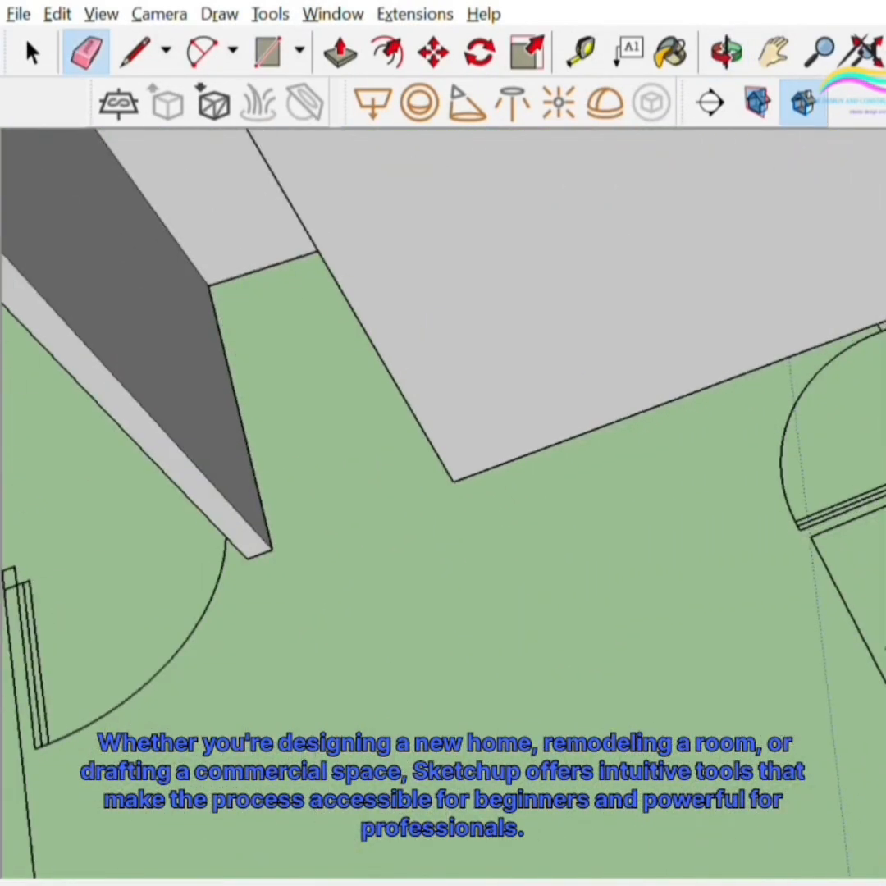
pyautogui.press('r')
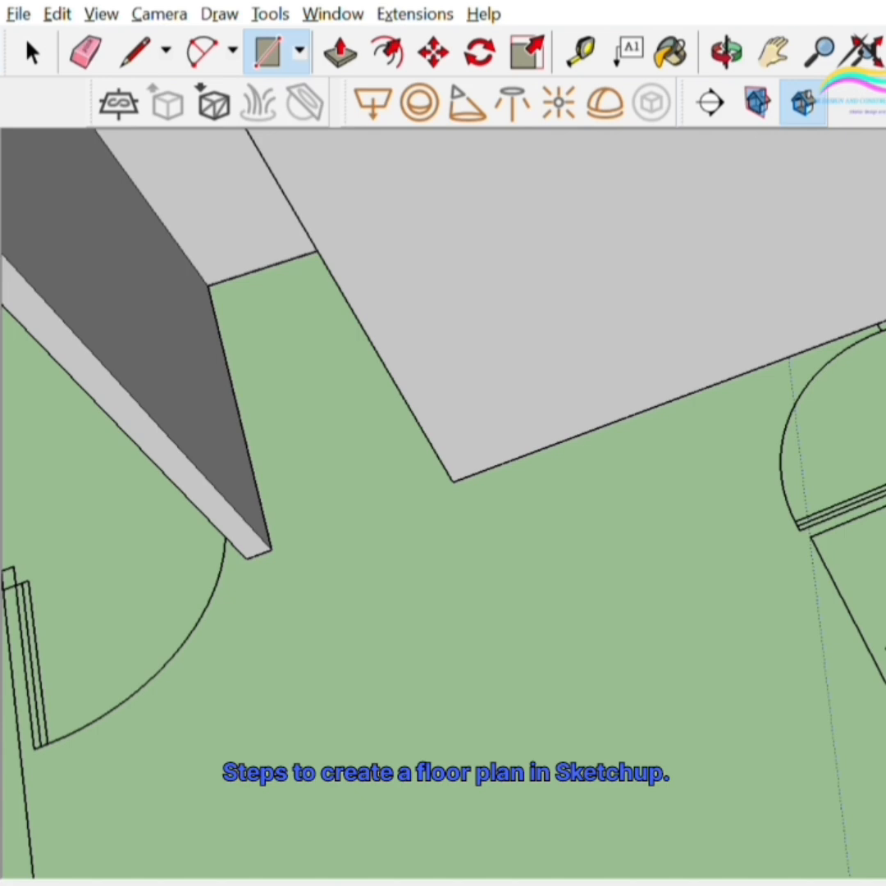
pyautogui.scroll(-5, 689, 253)
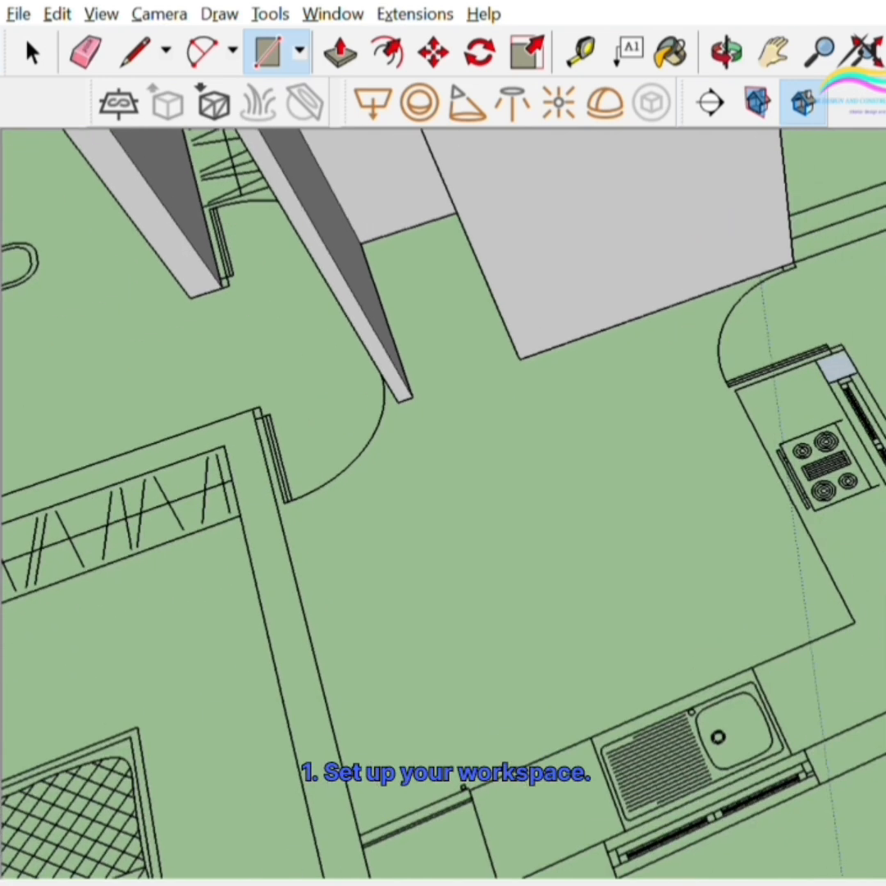
# - Draw rectangles over the outer wall strips at the kitchen corner, between the stove window and the sink window
pyautogui.scroll(-3, 878, 648)
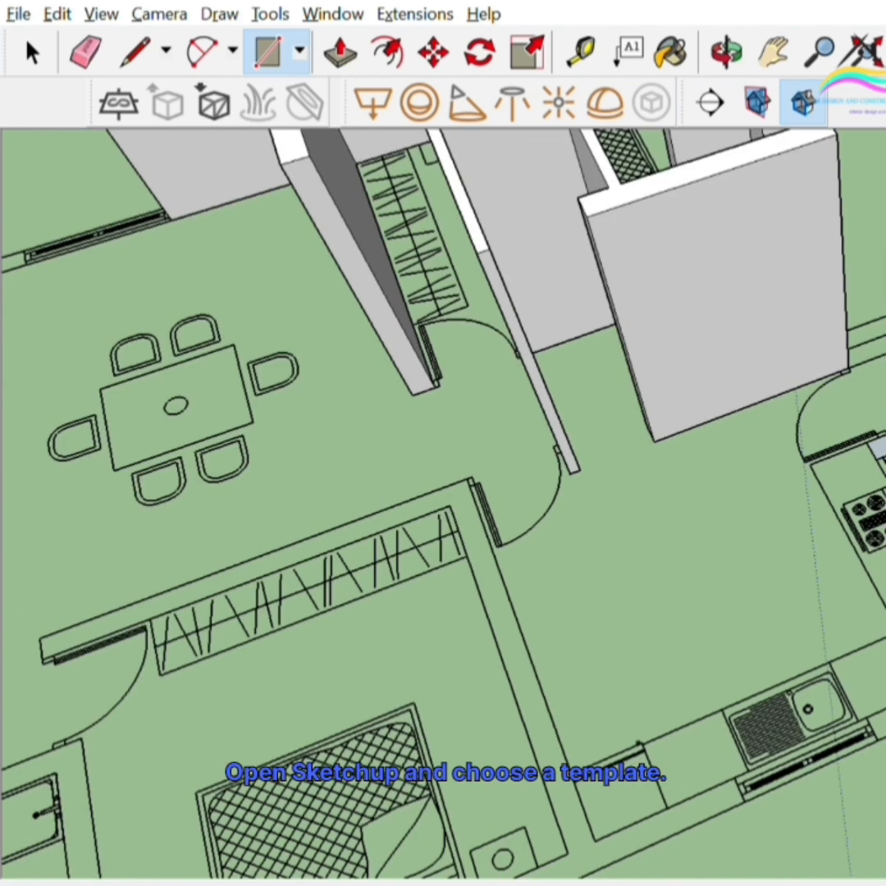
pyautogui.scroll(2, 854, 730)
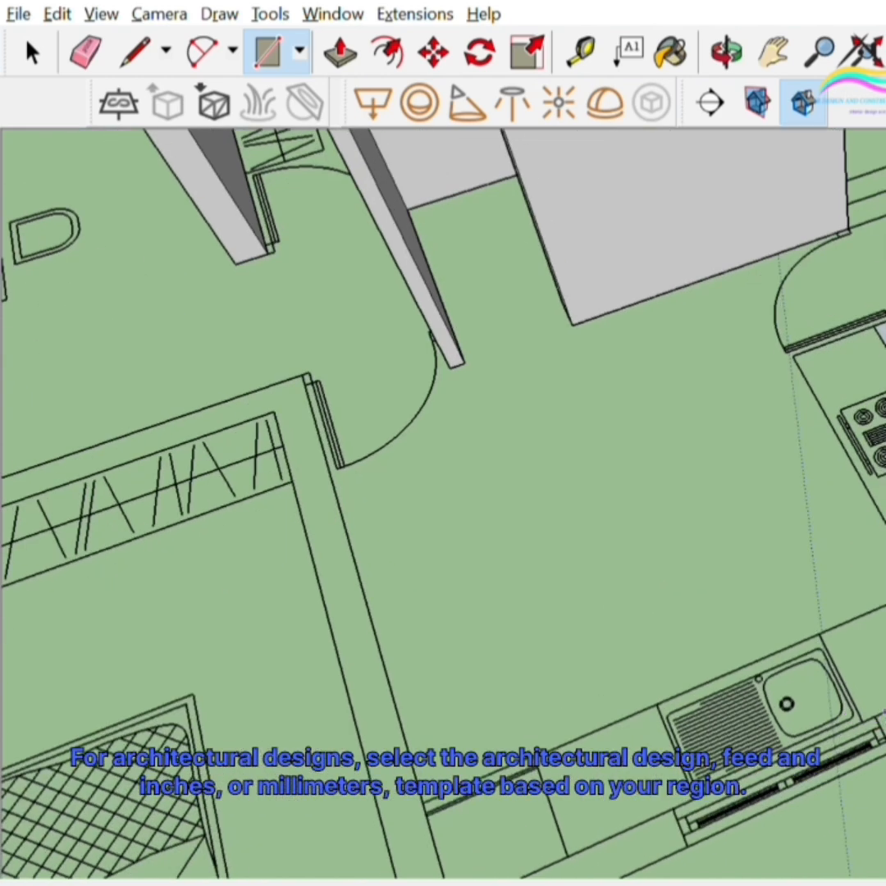
pyautogui.scroll(-4, 861, 693)
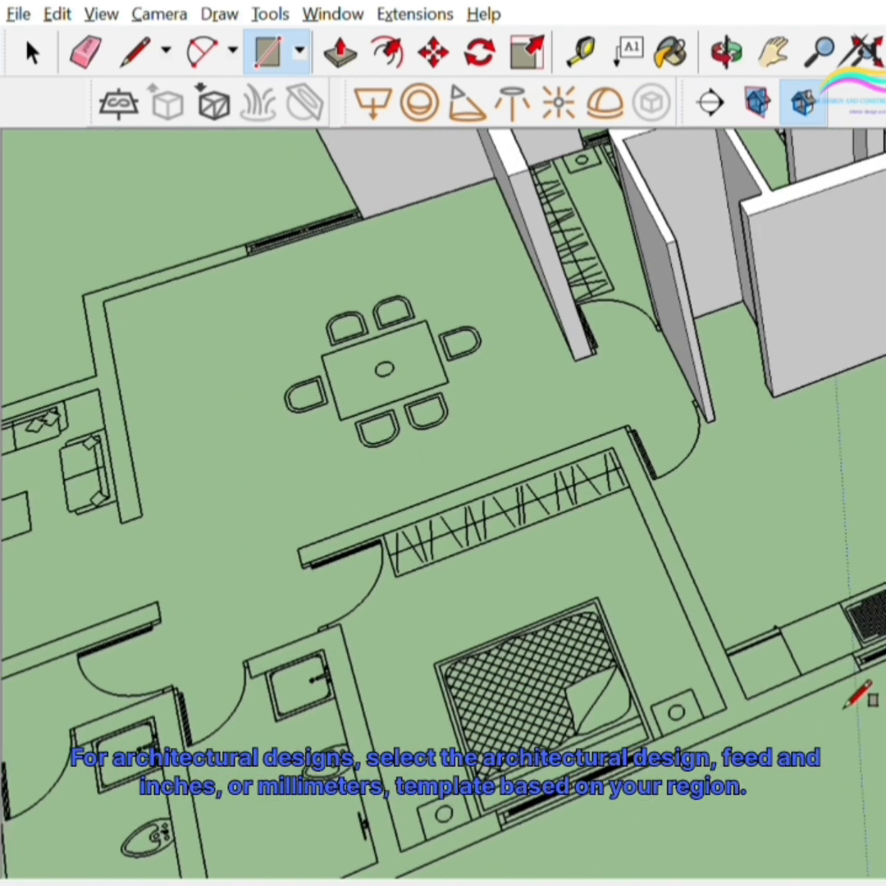
# - Draw a rectangle over the outer wall strip from the kitchen sink window to the adjacent bedroom window
pyautogui.moveTo(866, 694); pyautogui.dragTo(210, 711, button='middle')
pyautogui.scroll(5, 778, 409)
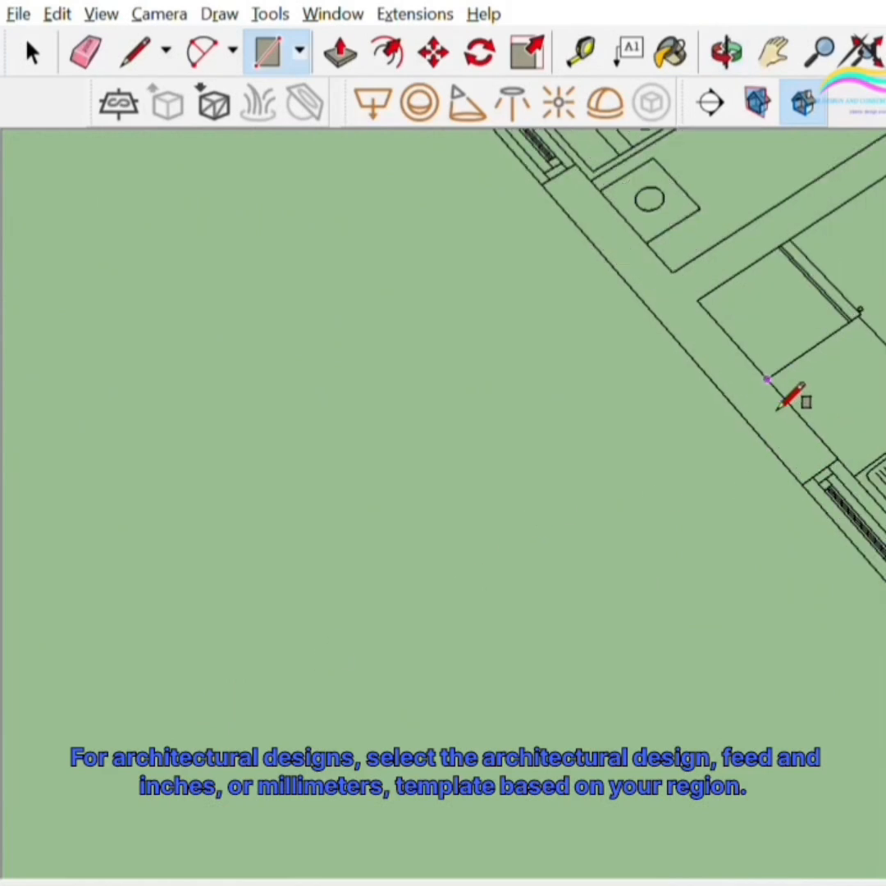
pyautogui.scroll(-3, 824, 490)
pyautogui.scroll(-2, 828, 509)
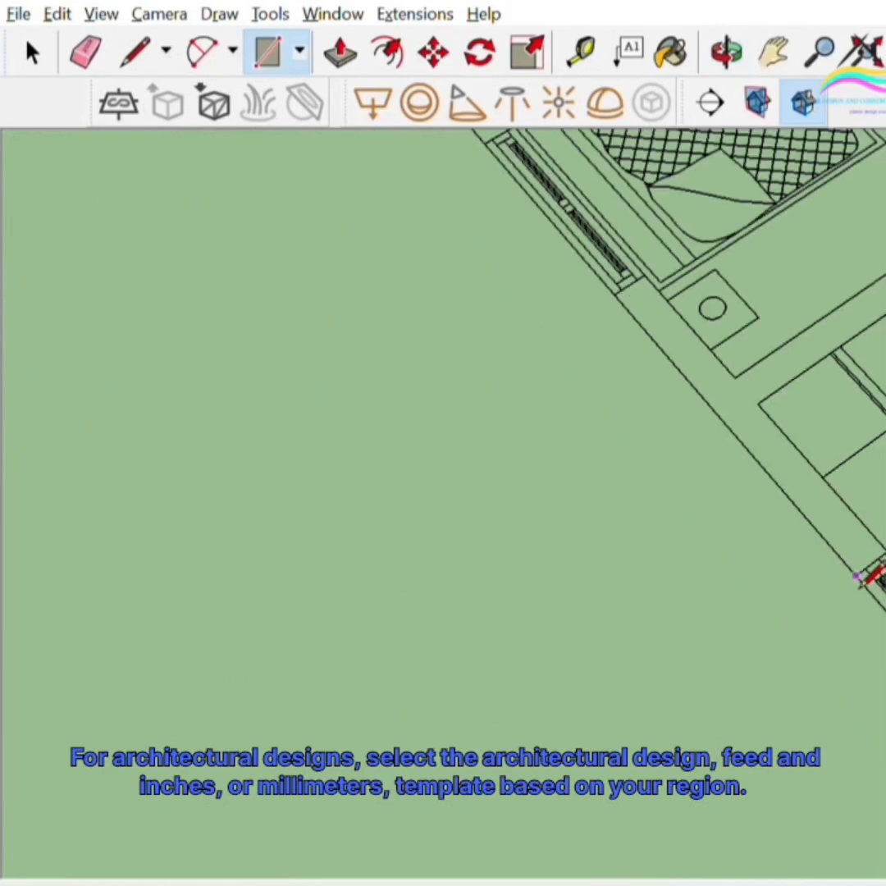
pyautogui.click(859, 583)
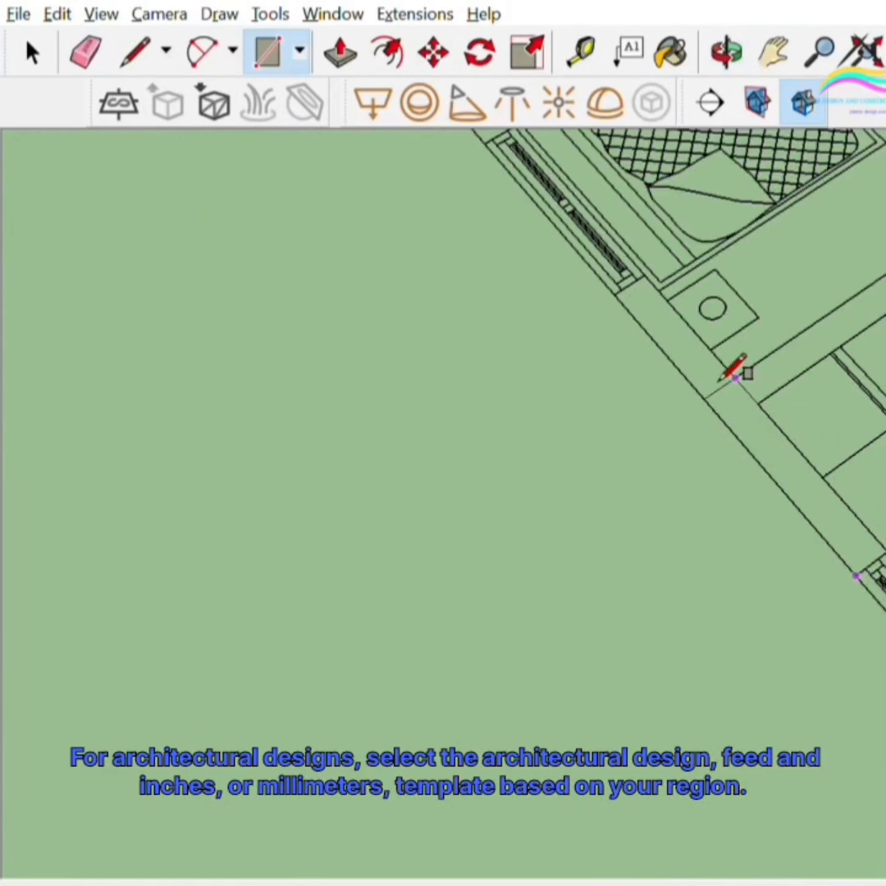
pyautogui.click(651, 287)
# - Draw a rectangle over the wall strip between the kitchen and the bedroom, from the outer wall to the bedroom corner
pyautogui.moveTo(851, 378); pyautogui.dragTo(764, 530, button='middle')
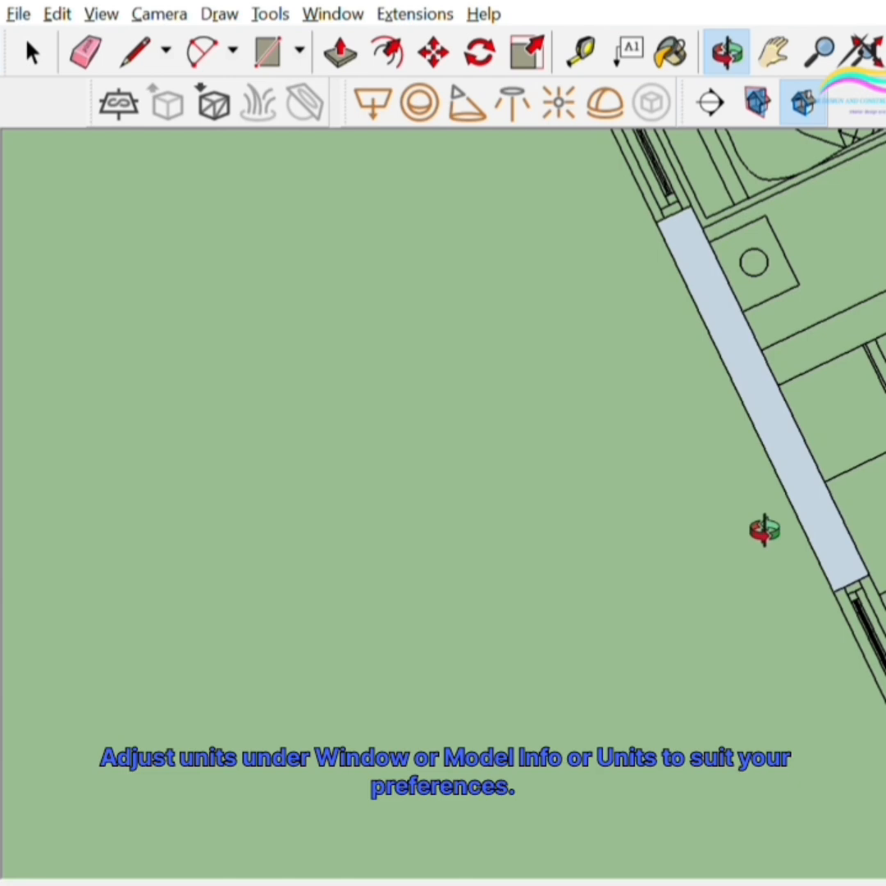
pyautogui.click(763, 354)
pyautogui.scroll(-3, 570, 513)
pyautogui.scroll(2, 883, 263)
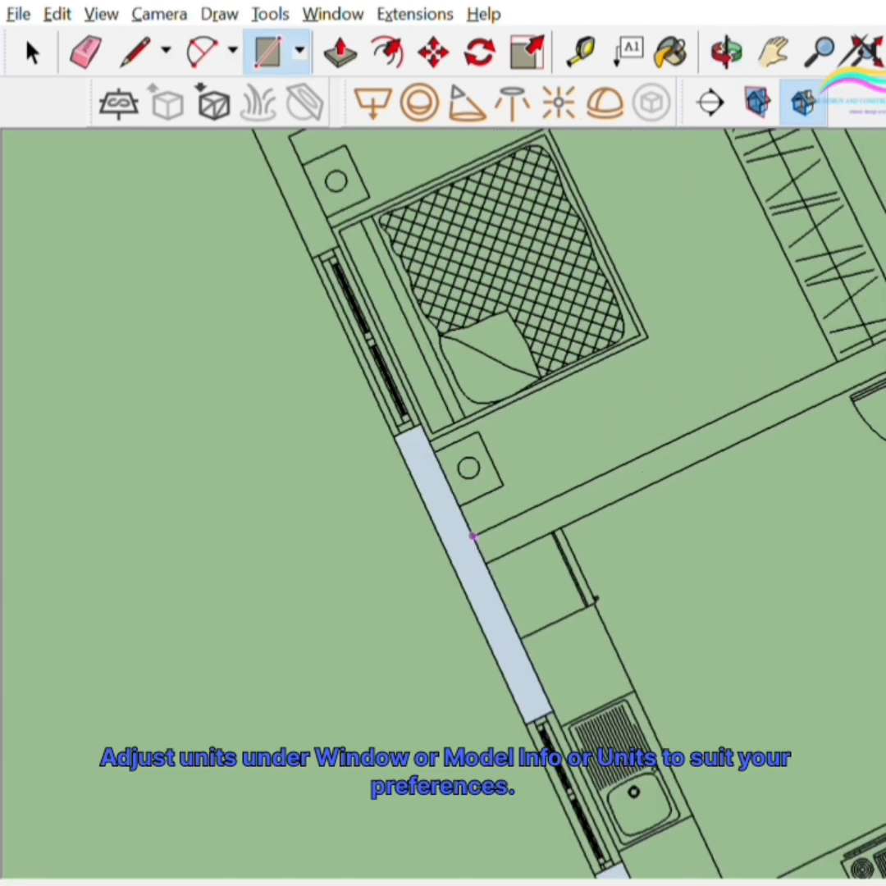
pyautogui.click(883, 363)
# - Draw a rectangle over the wall strip behind the bedroom wardrobe, ending at the bedroom door
pyautogui.scroll(-3, 731, 613)
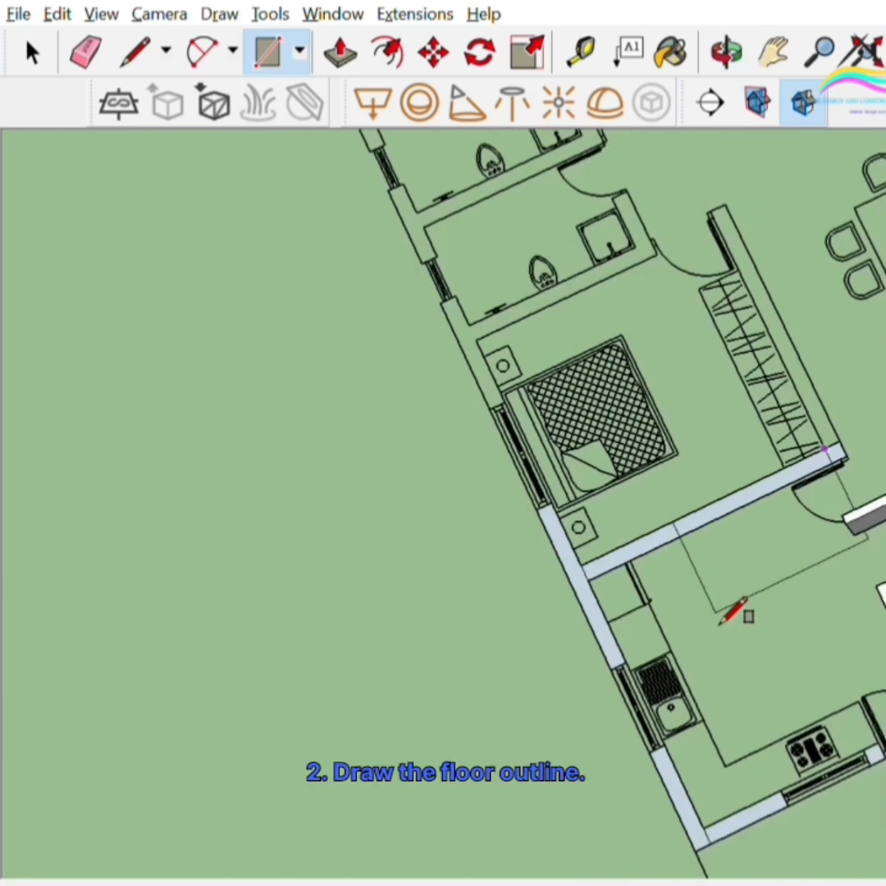
pyautogui.scroll(4, 748, 222)
pyautogui.click(745, 245)
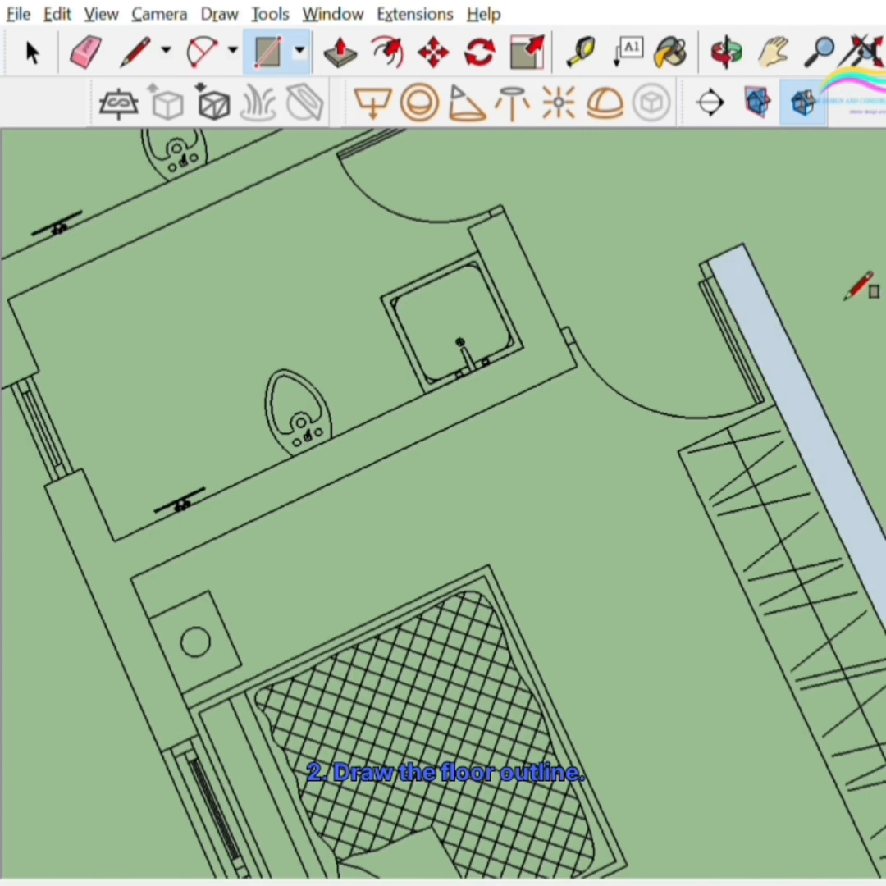
# - Draw a rectangle over the outer wall strip between the bathroom window and the bedroom window
pyautogui.scroll(-3, 881, 346)
pyautogui.scroll(6, 529, 438)
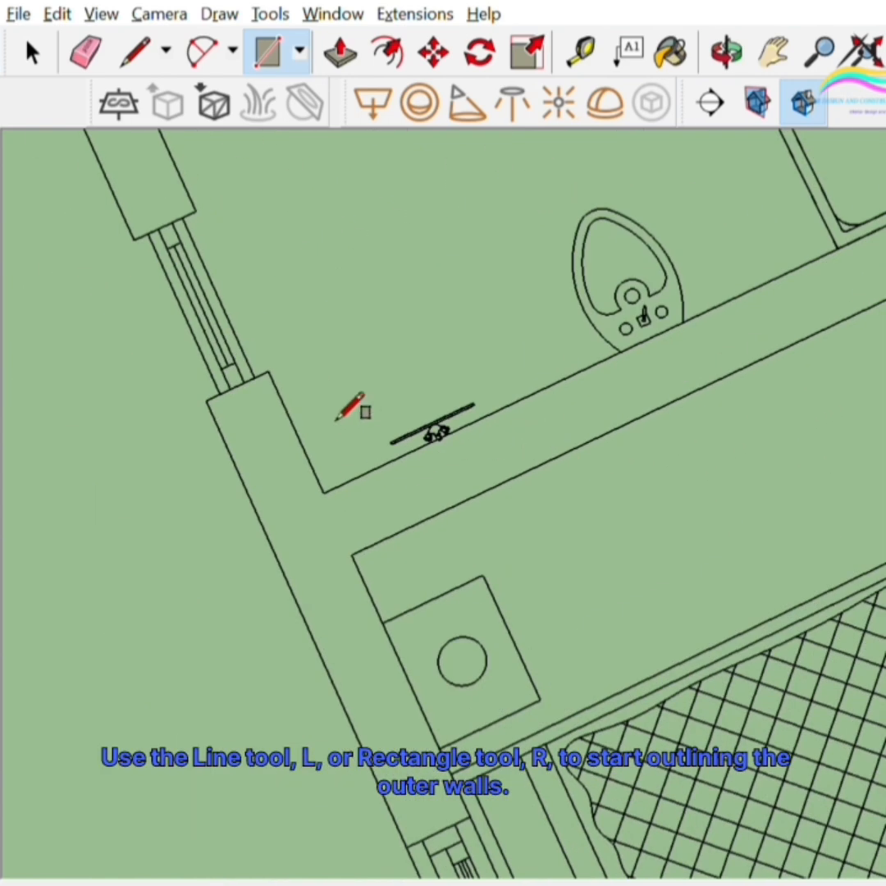
pyautogui.click(211, 402)
pyautogui.scroll(-3, 316, 313)
pyautogui.scroll(5, 355, 516)
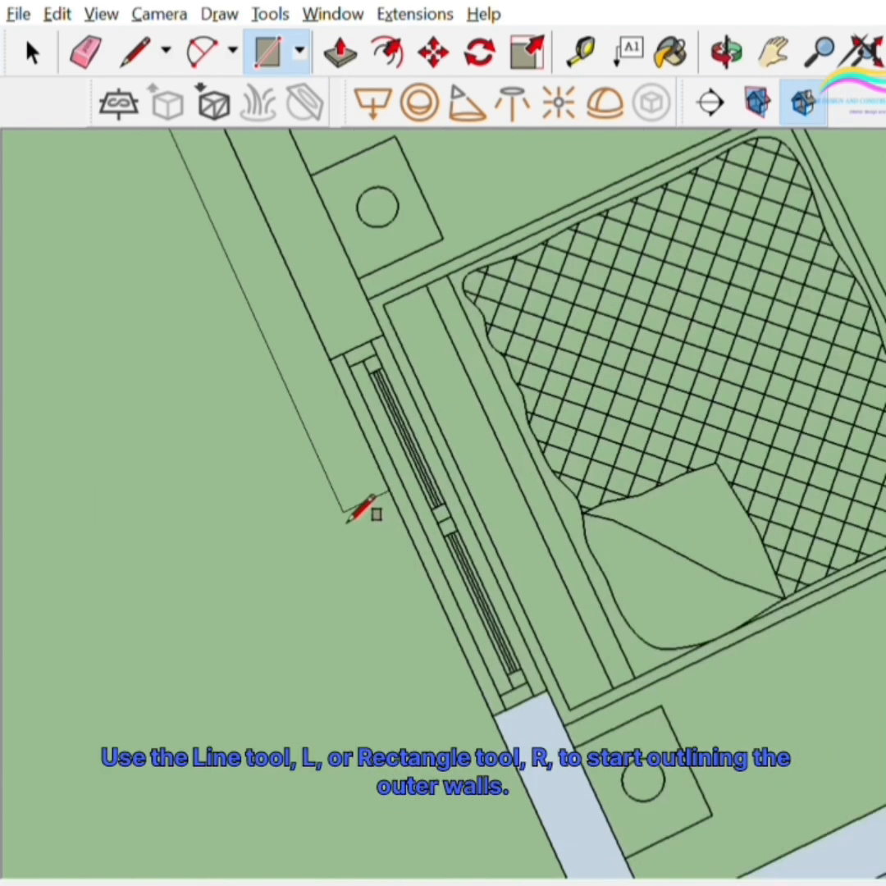
pyautogui.click(382, 336)
# - Draw a rectangle over the wall strip between the bathroom and the bedroom, from the outer wall to the bedroom door
pyautogui.scroll(-3, 382, 353)
pyautogui.scroll(2, 324, 332)
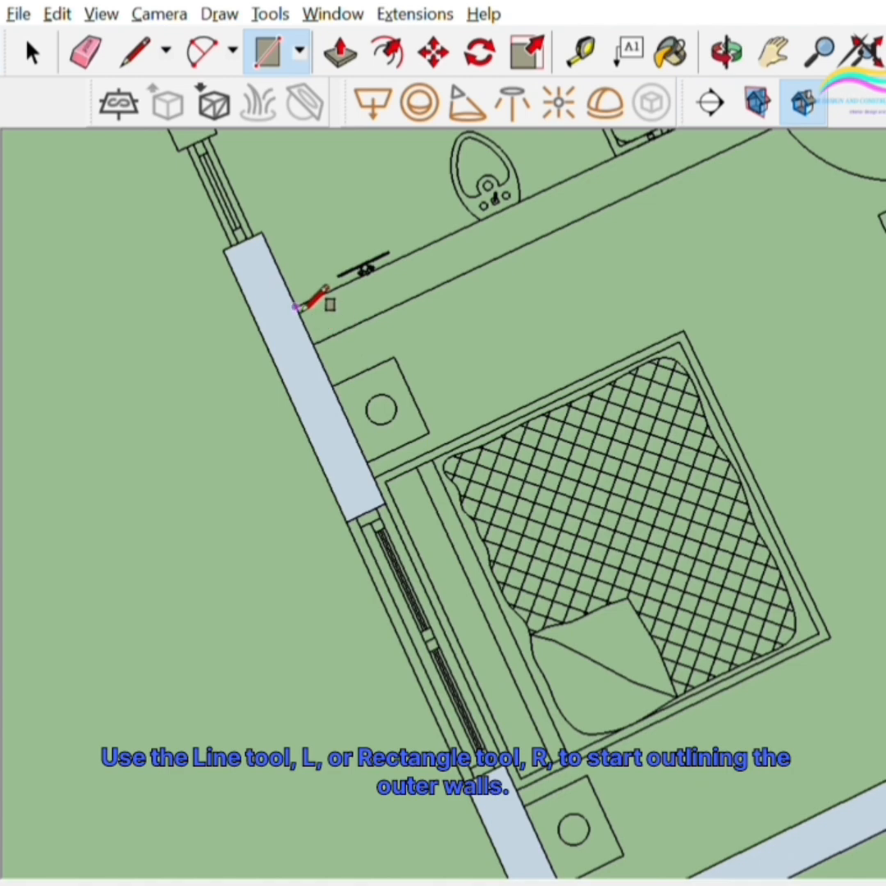
pyautogui.click(297, 308)
pyautogui.scroll(-3, 227, 514)
pyautogui.scroll(3, 472, 366)
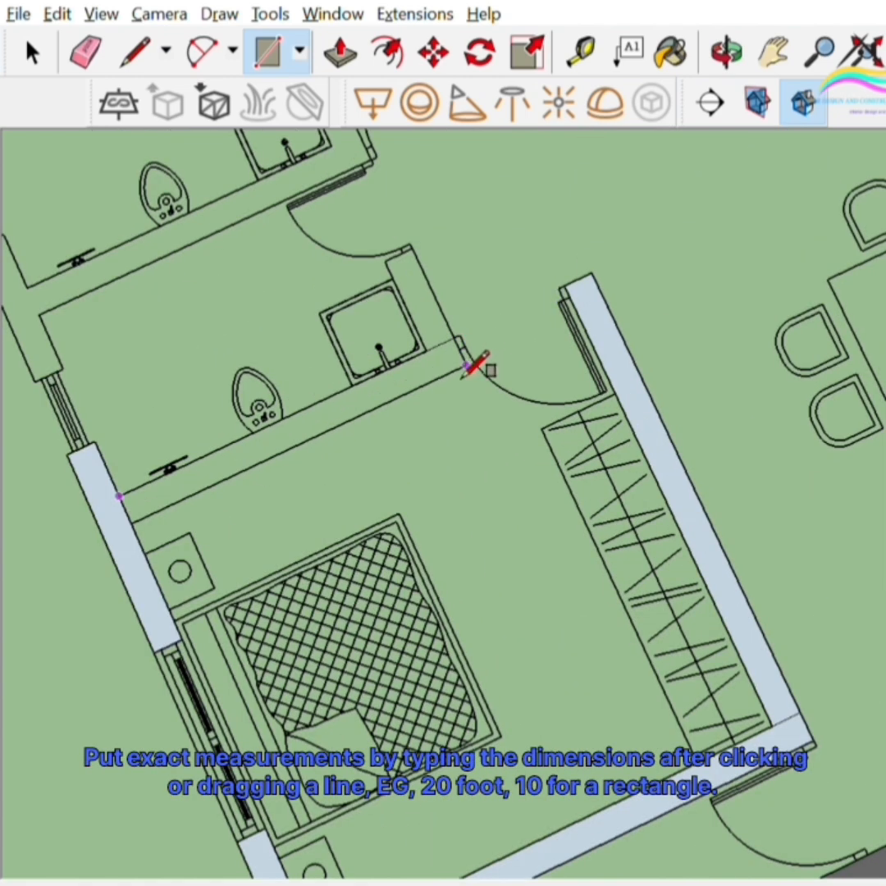
pyautogui.click(457, 339)
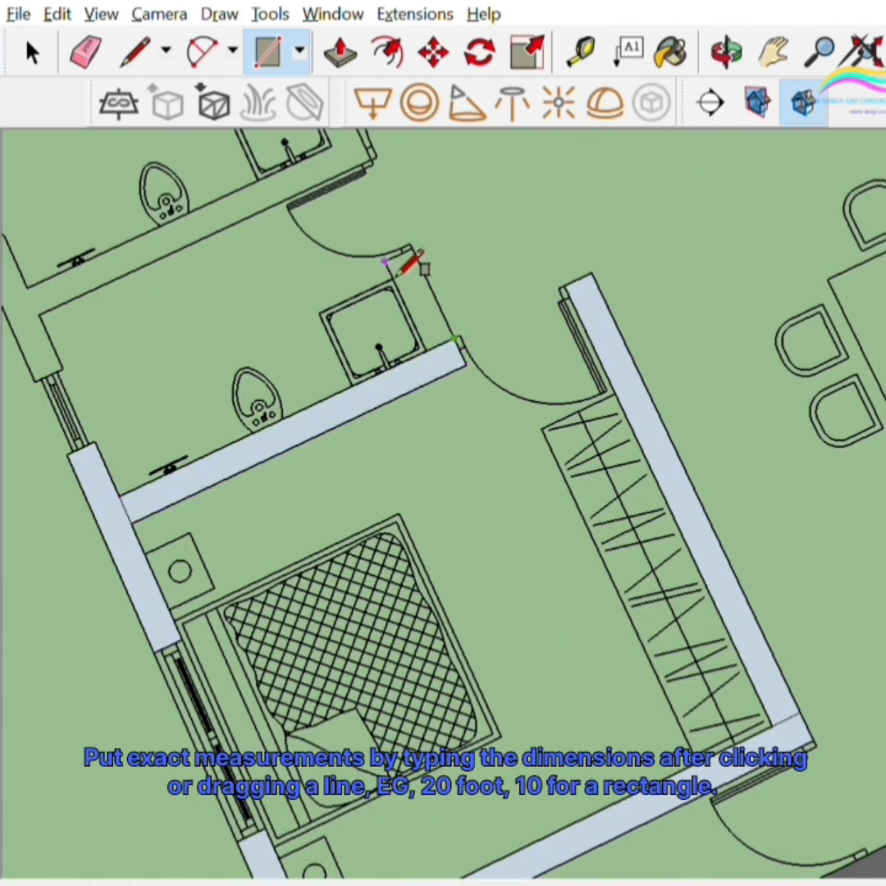
# - Draw a rectangle over the short wall strip beside the washbasin of the bathroom next to the filled bedroom wall
pyautogui.scroll(-3, 771, 518)
pyautogui.scroll(5, 389, 484)
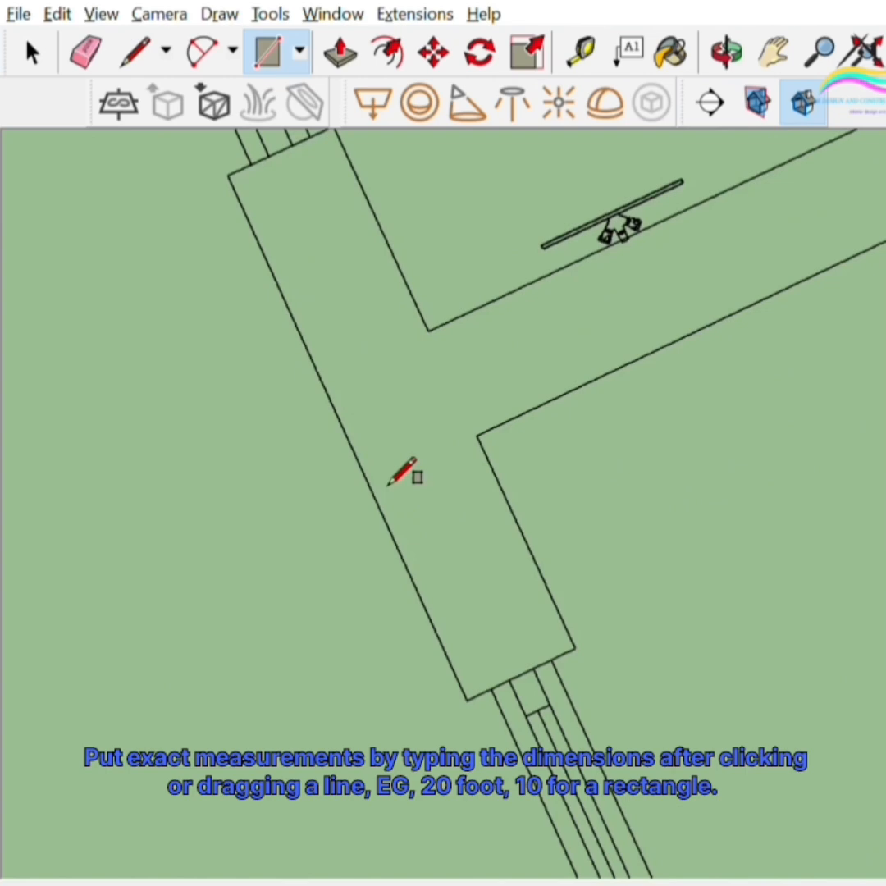
pyautogui.scroll(-3, 466, 714)
pyautogui.click(469, 707)
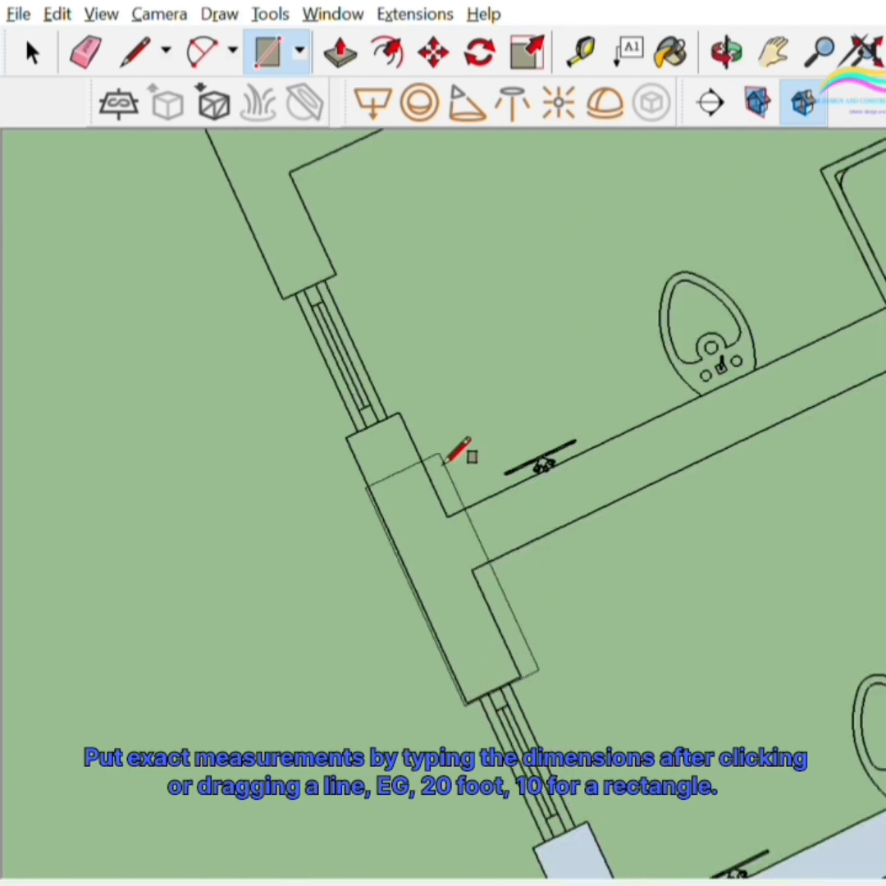
pyautogui.click(399, 416)
# - Draw a rectangle over the outer wall strip between the two bathroom windows
pyautogui.scroll(3, 466, 722)
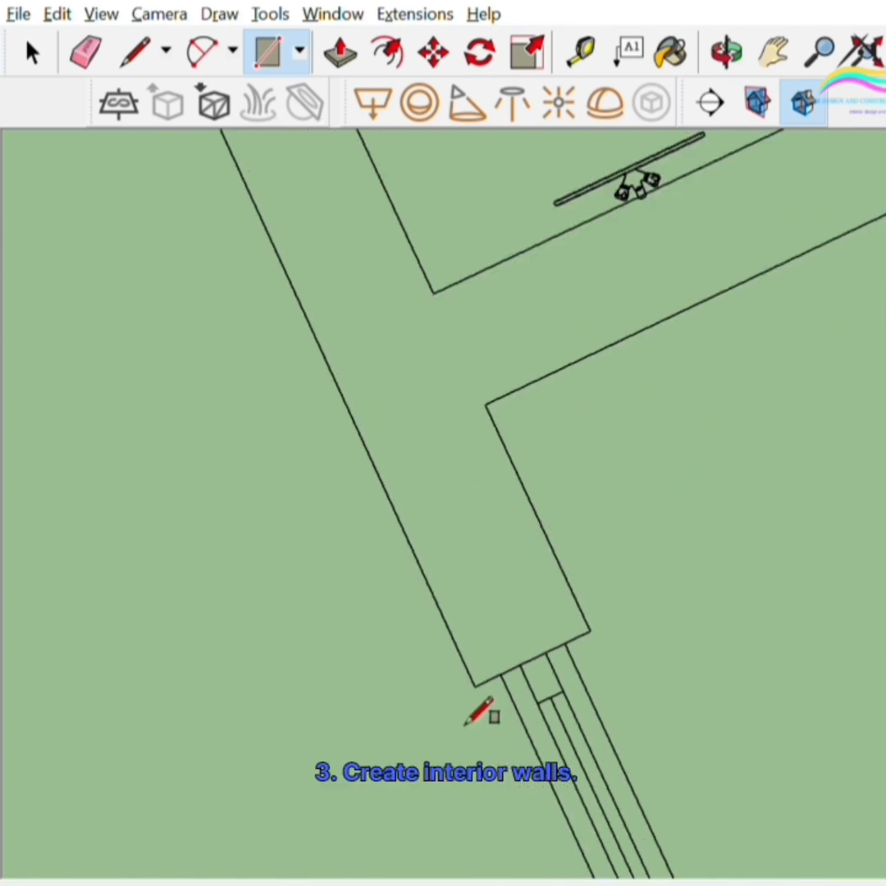
pyautogui.scroll(-3, 476, 689)
pyautogui.click(453, 731)
pyautogui.click(380, 399)
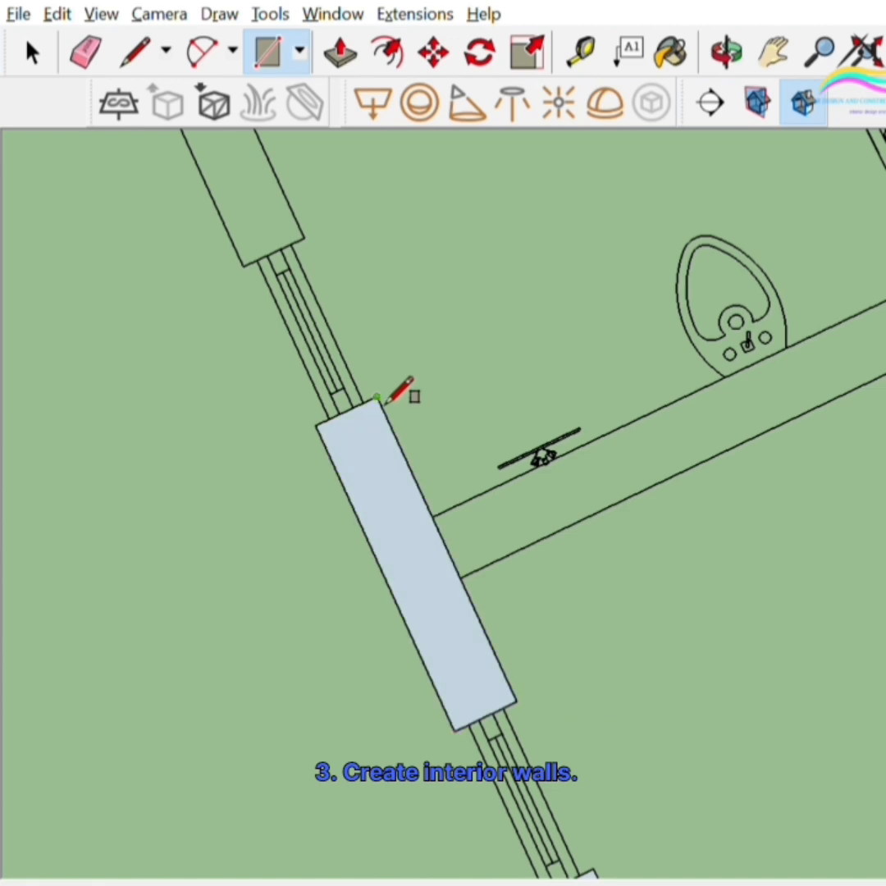
pyautogui.click(460, 578)
pyautogui.scroll(-4, 459, 587)
pyautogui.scroll(2, 732, 402)
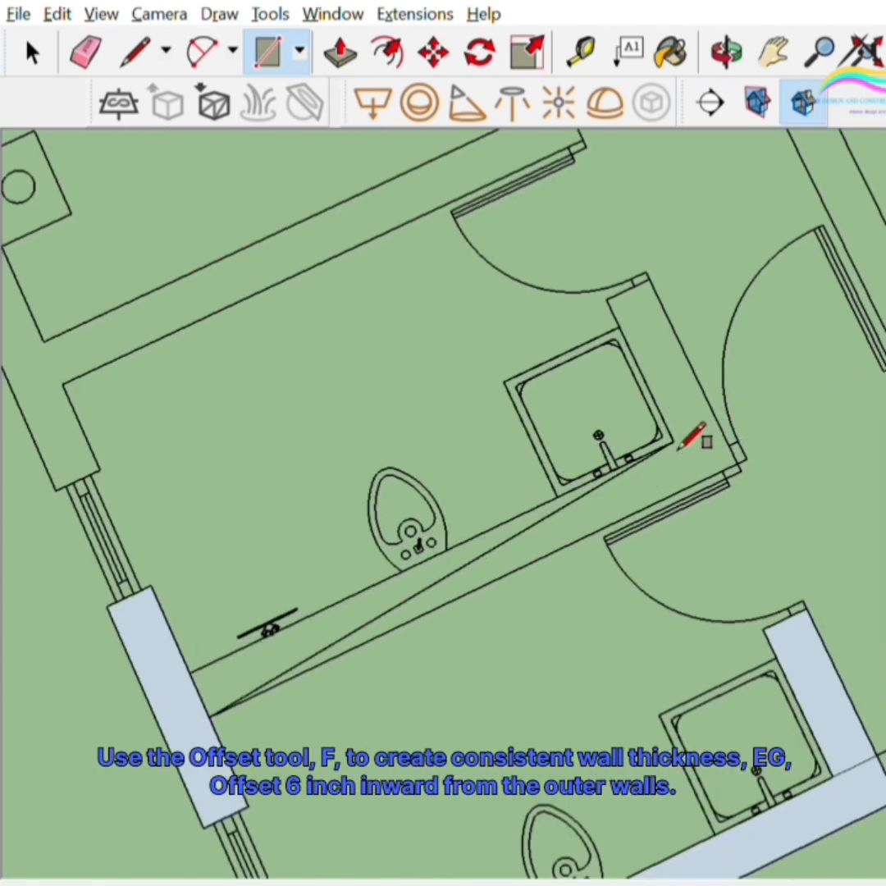
pyautogui.press('Escape')
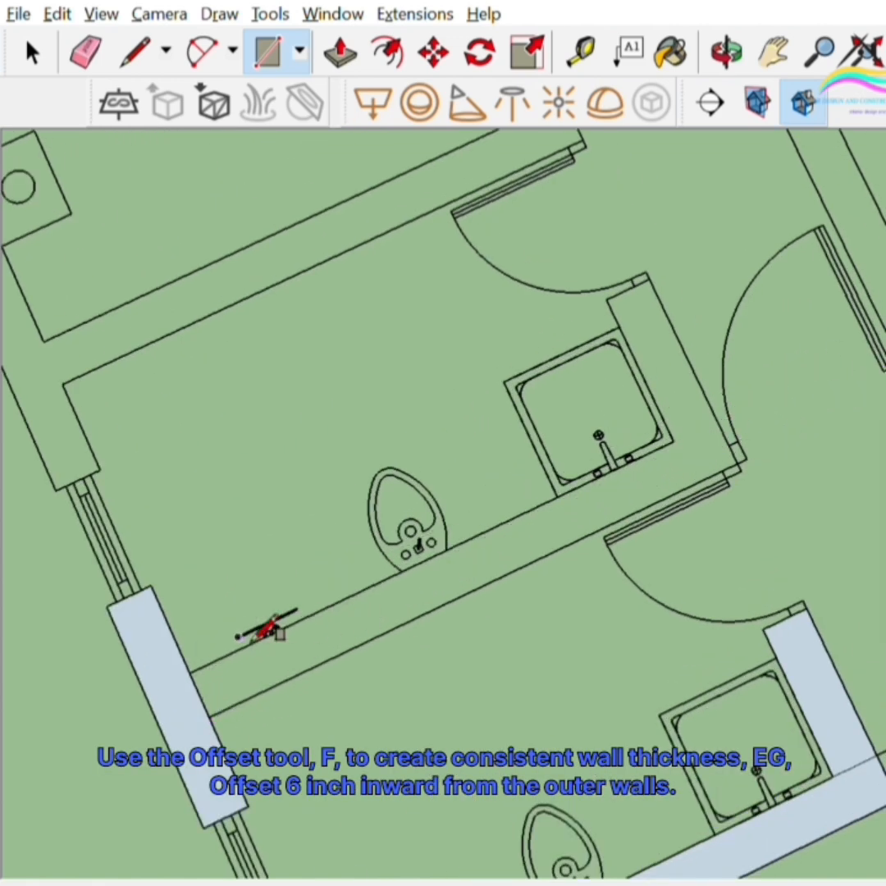
# - Draw rectangles over the wall strip between the two bathrooms and over the short strip beside the second bathroom's washbasin
pyautogui.click(191, 674)
pyautogui.click(738, 470)
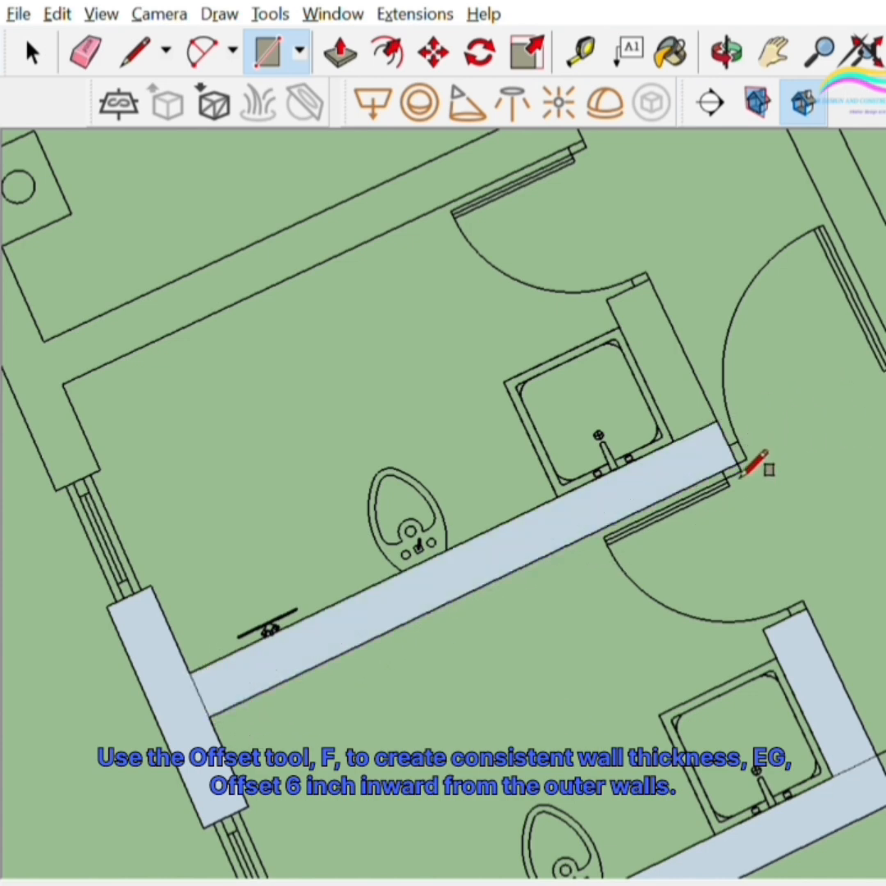
pyautogui.click(609, 301)
pyautogui.click(715, 421)
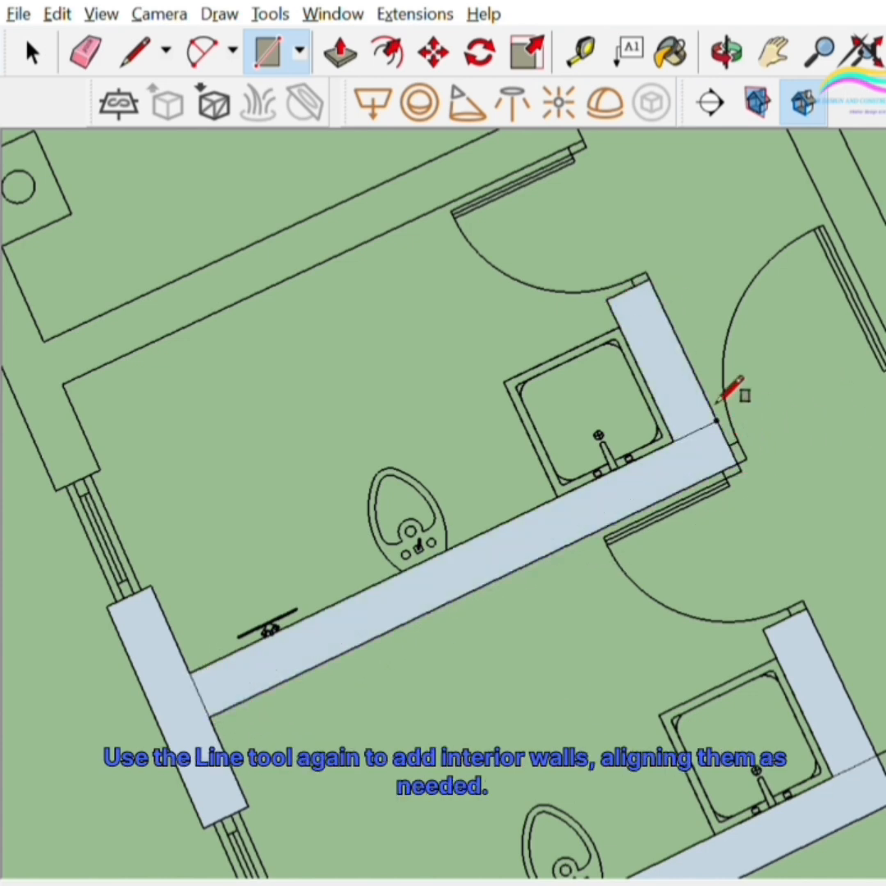
# - Draw rectangles over the outer wall strip from the second bathroom window to the carport-side bedroom's window and over the partition between those rooms
pyautogui.scroll(-4, 722, 400)
pyautogui.scroll(6, 484, 498)
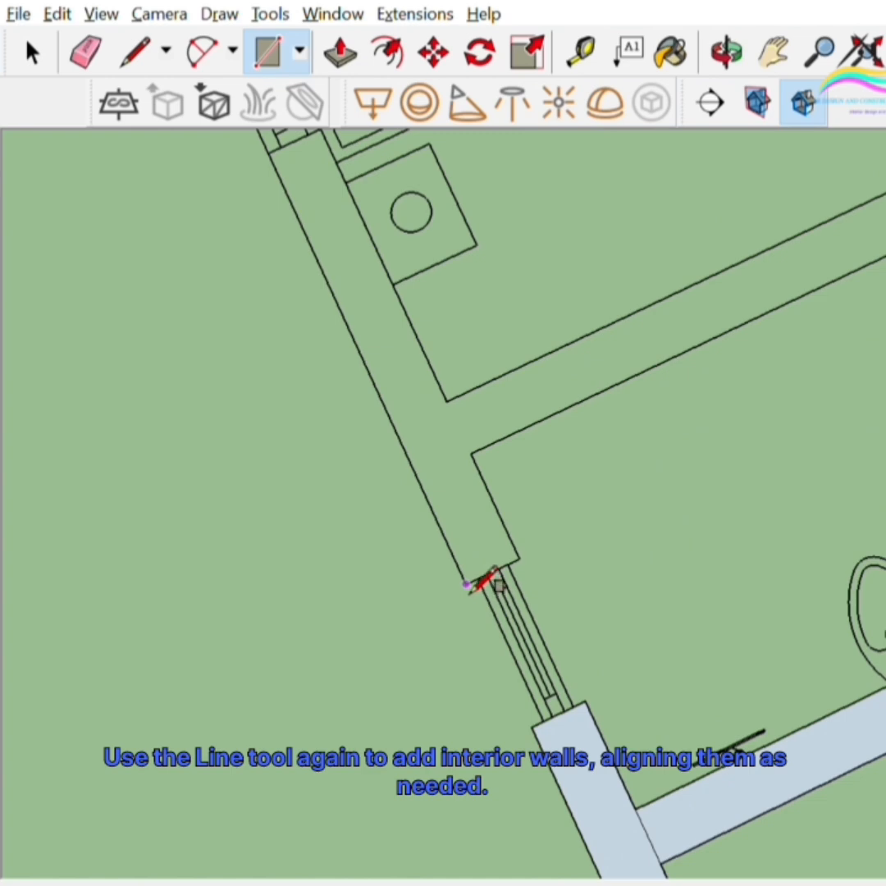
pyautogui.click(473, 456)
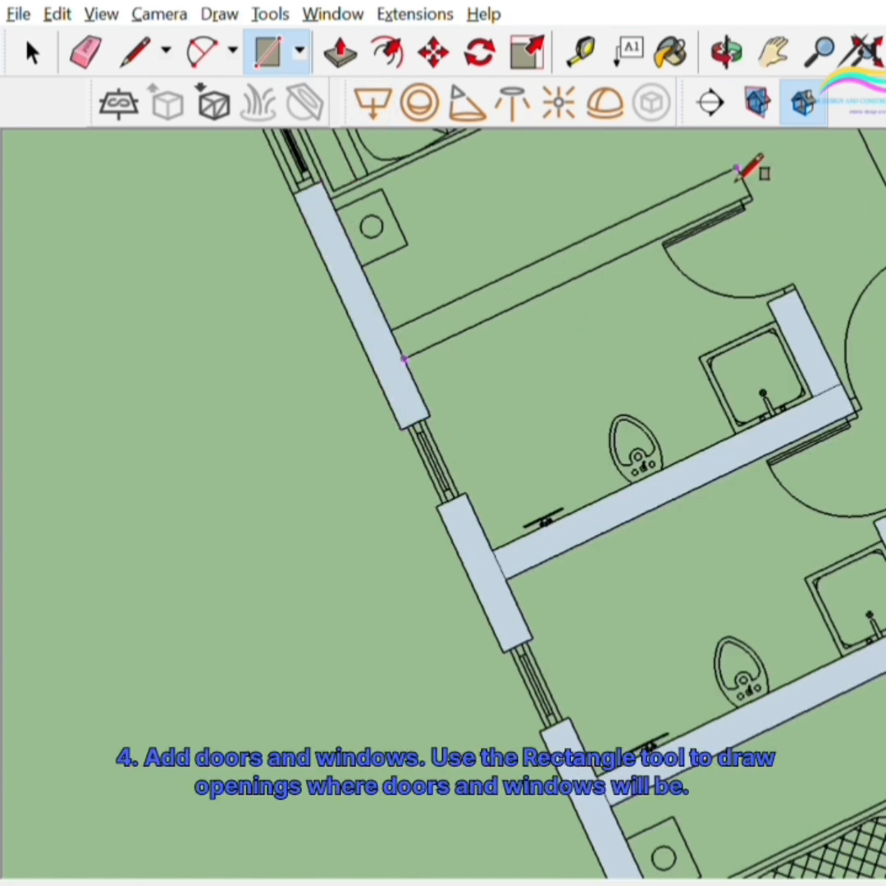
pyautogui.scroll(-5, 857, 504)
# - Draw rectangles over the two outer wall strips running from the carport-side bedroom's outer corner to its windows
pyautogui.scroll(3, 559, 257)
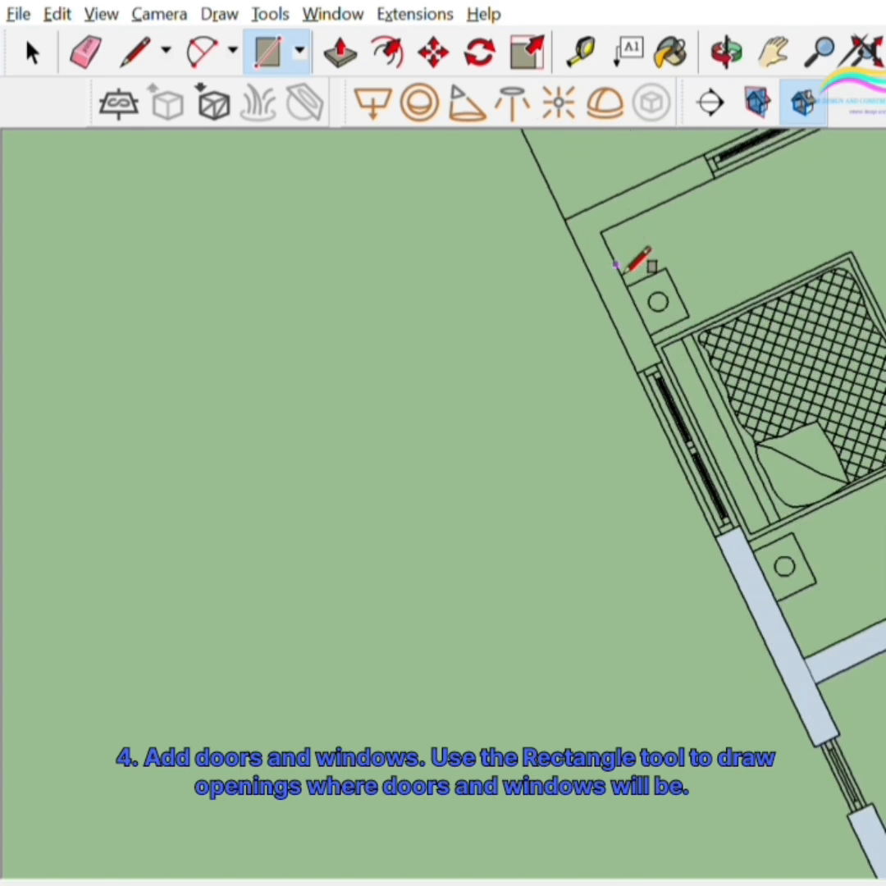
pyautogui.click(580, 246)
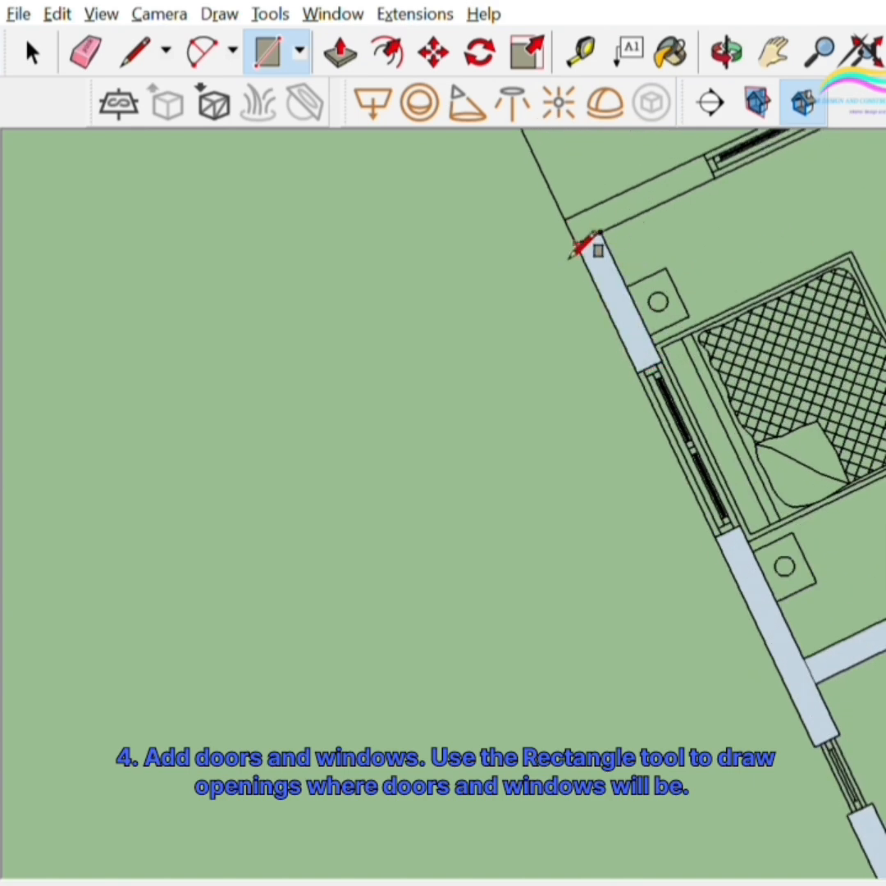
pyautogui.scroll(-3, 705, 352)
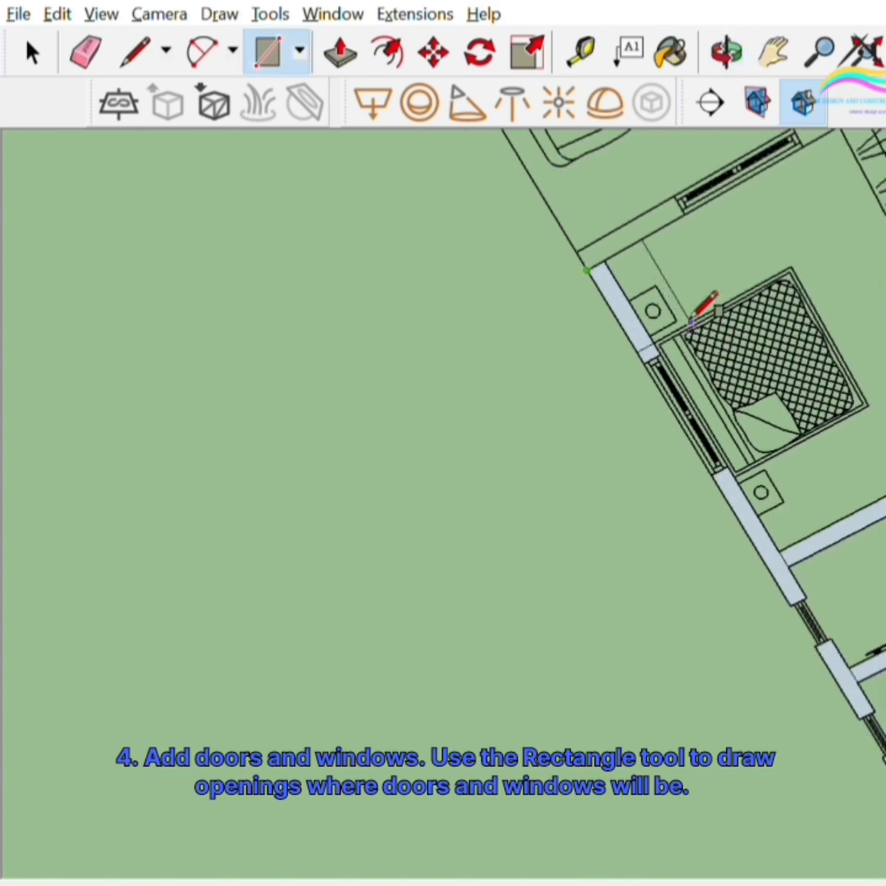
pyautogui.scroll(3, 689, 196)
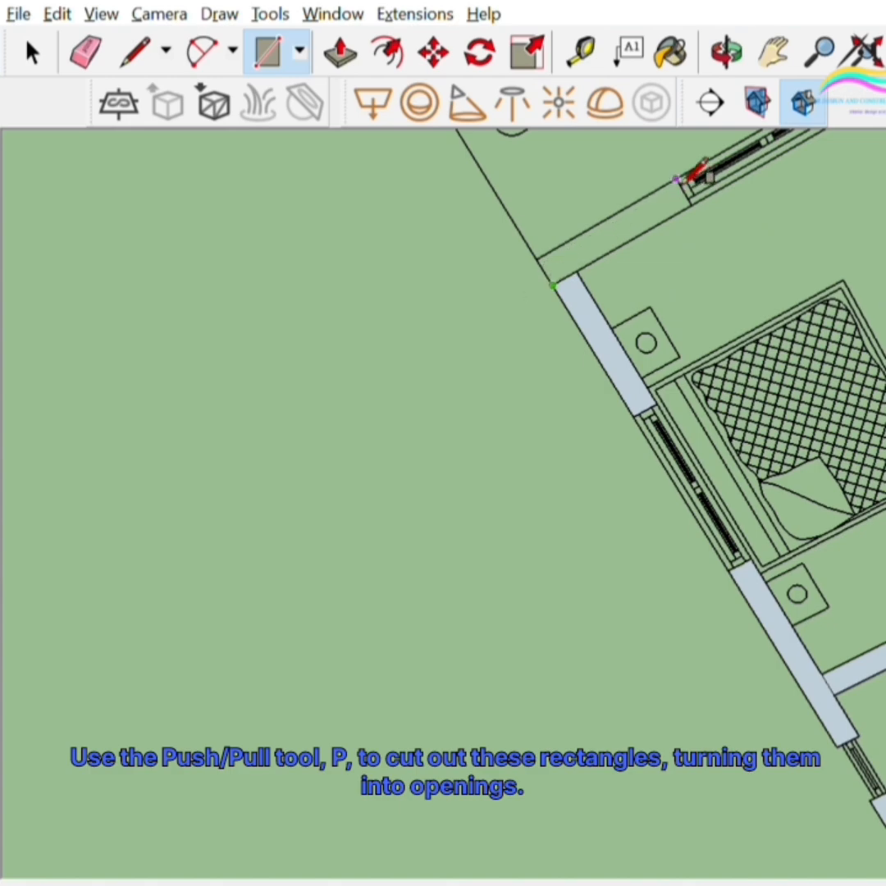
pyautogui.scroll(-4, 427, 566)
pyautogui.scroll(4, 648, 386)
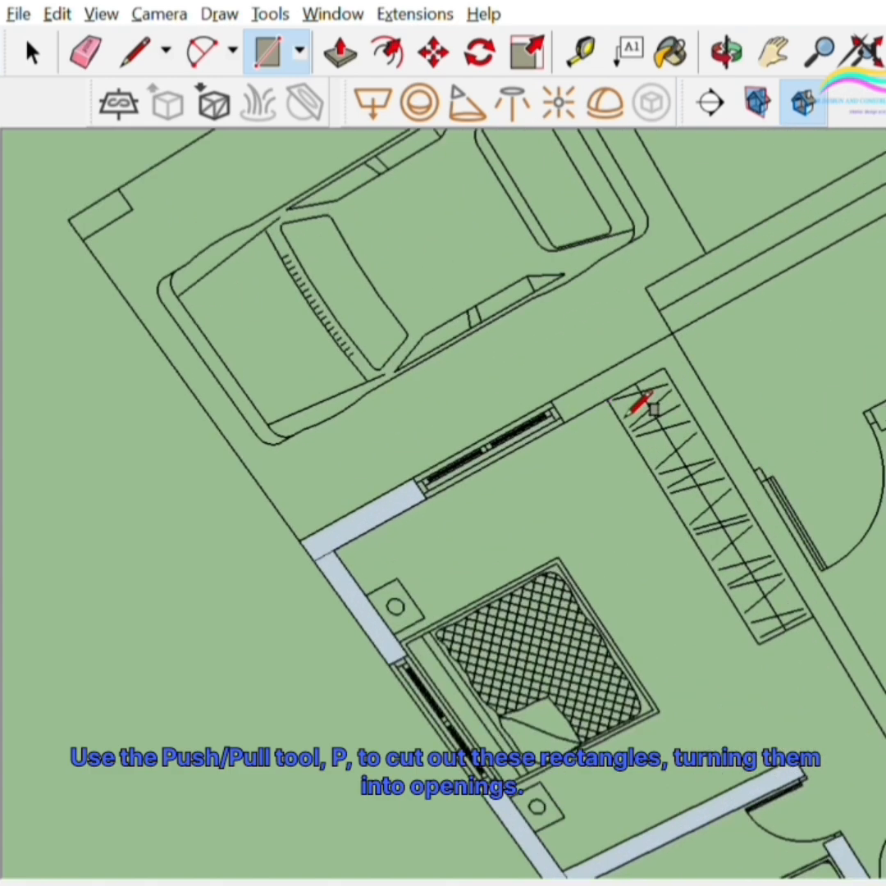
# - Draw a rectangle over the wall strip between the bedroom's carport-facing window and the corner by the wardrobe
pyautogui.click(566, 424)
pyautogui.scroll(2, 686, 337)
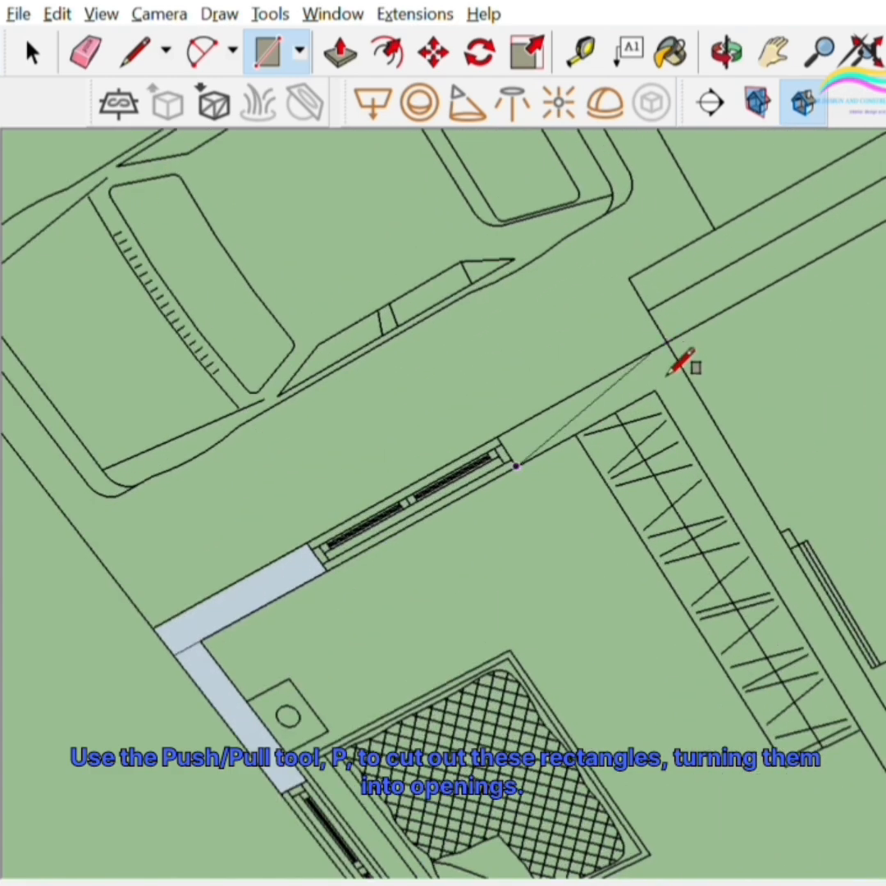
pyautogui.click(669, 345)
# - Draw rectangles over the long wall between the carport-side bedroom and the living room, and over the wall behind the two-seat sofa
pyautogui.scroll(-3, 554, 336)
pyautogui.scroll(3, 561, 370)
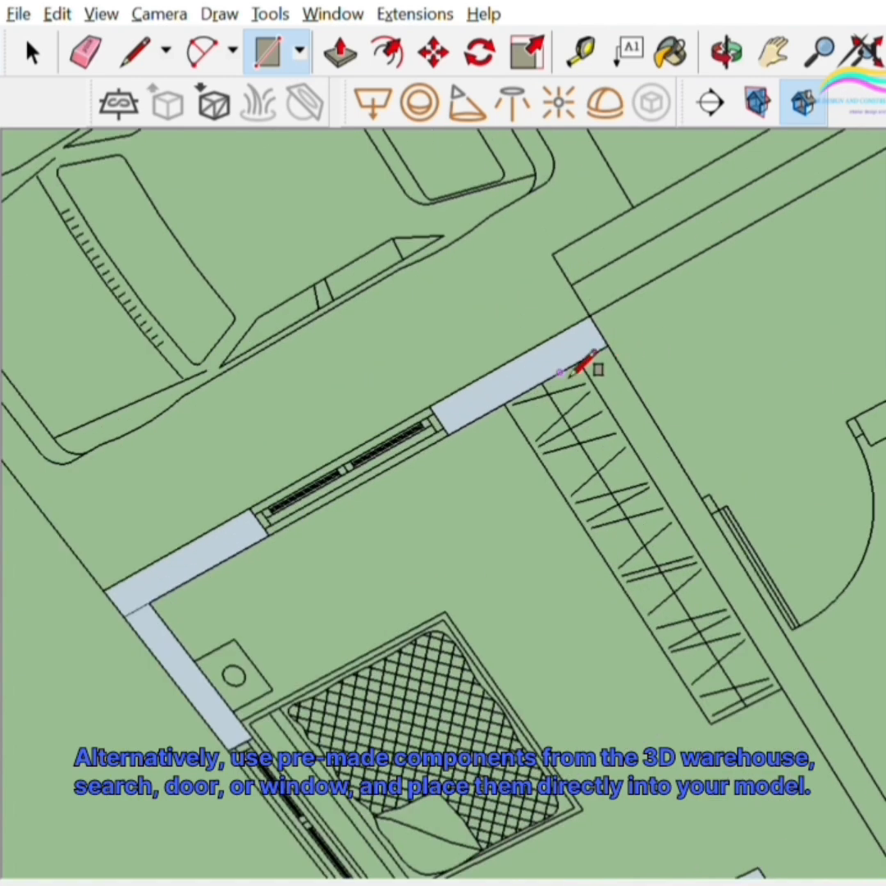
pyautogui.scroll(-4, 591, 370)
pyautogui.scroll(4, 657, 566)
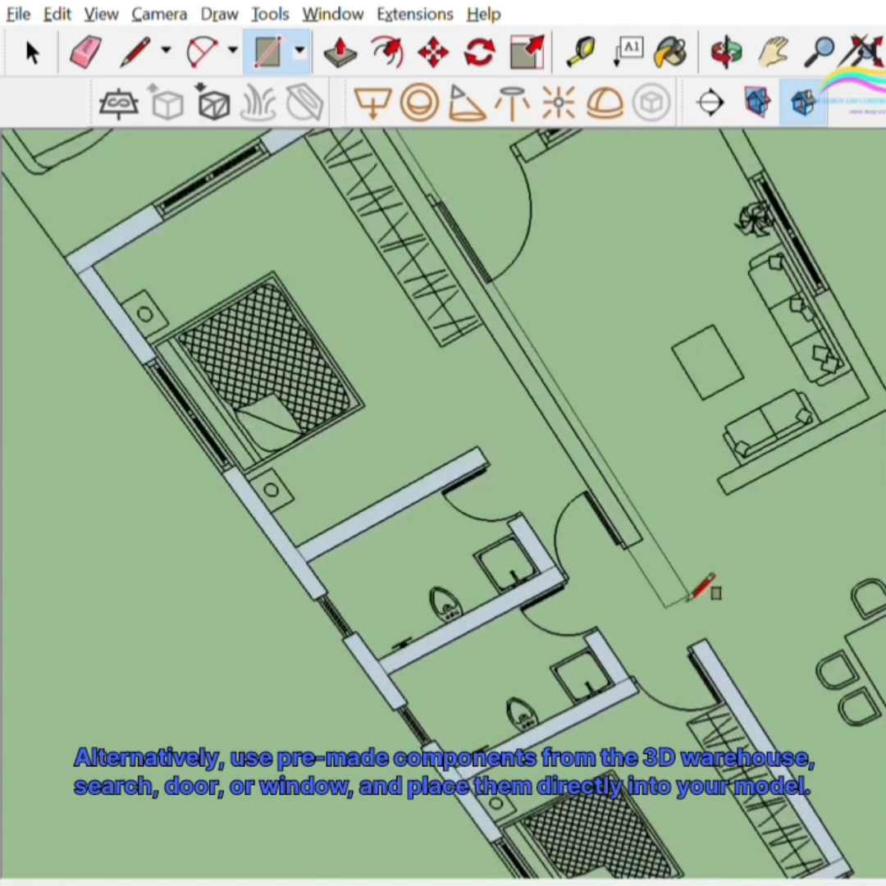
pyautogui.scroll(2, 645, 539)
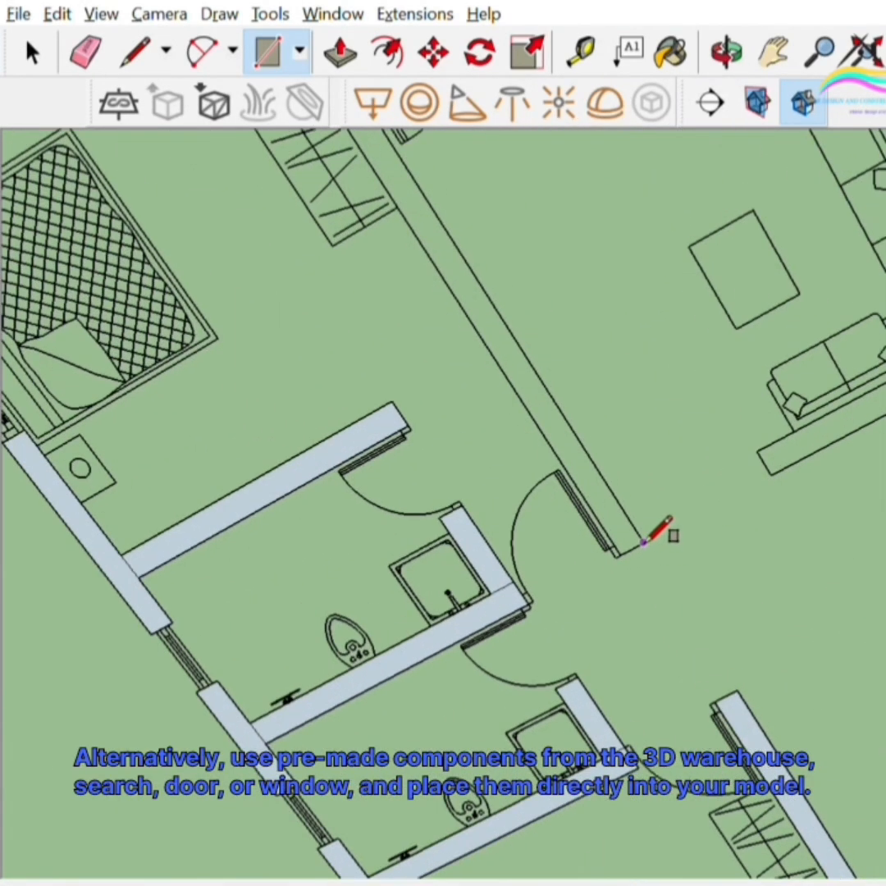
pyautogui.click(645, 541)
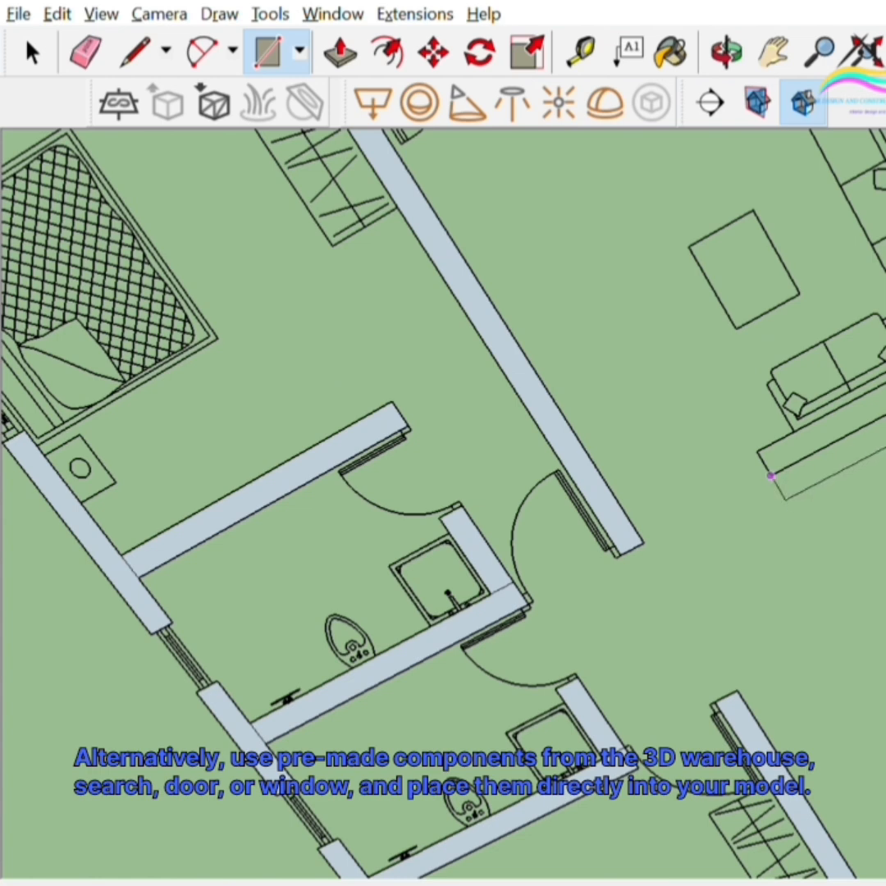
pyautogui.click(771, 477)
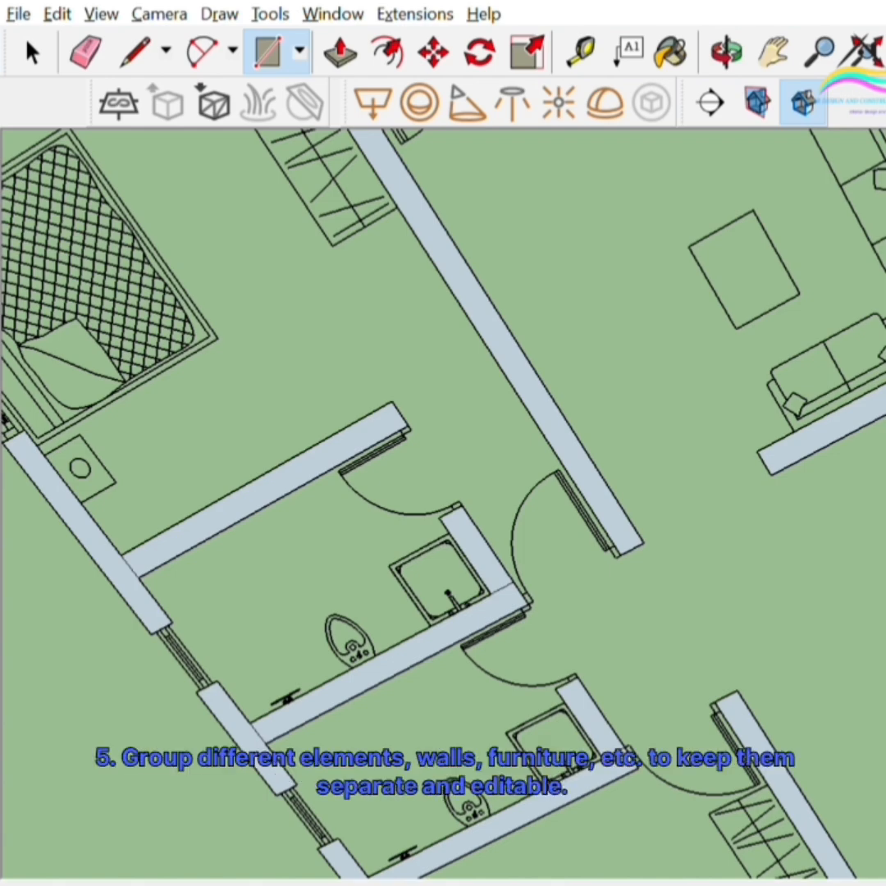
# - Draw a rectangle over the short wall strip between the entrance door and the living room's porch-side window
pyautogui.scroll(2, 443, 502)
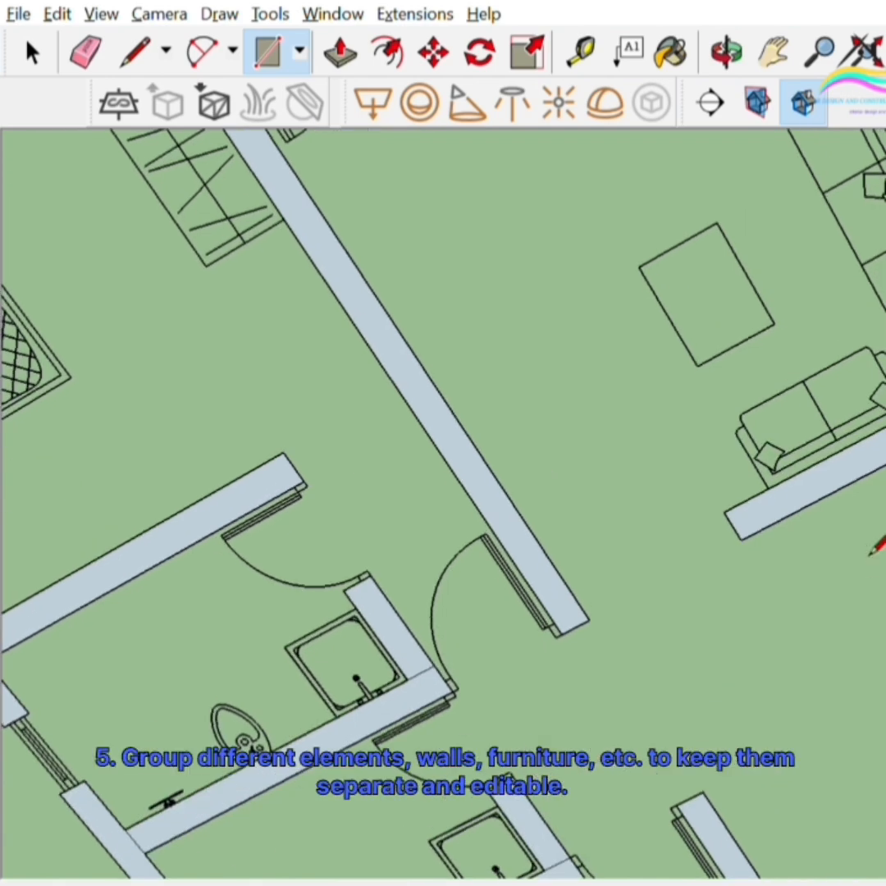
pyautogui.scroll(-5, 775, 362)
pyautogui.scroll(2, 827, 466)
pyautogui.scroll(4, 689, 182)
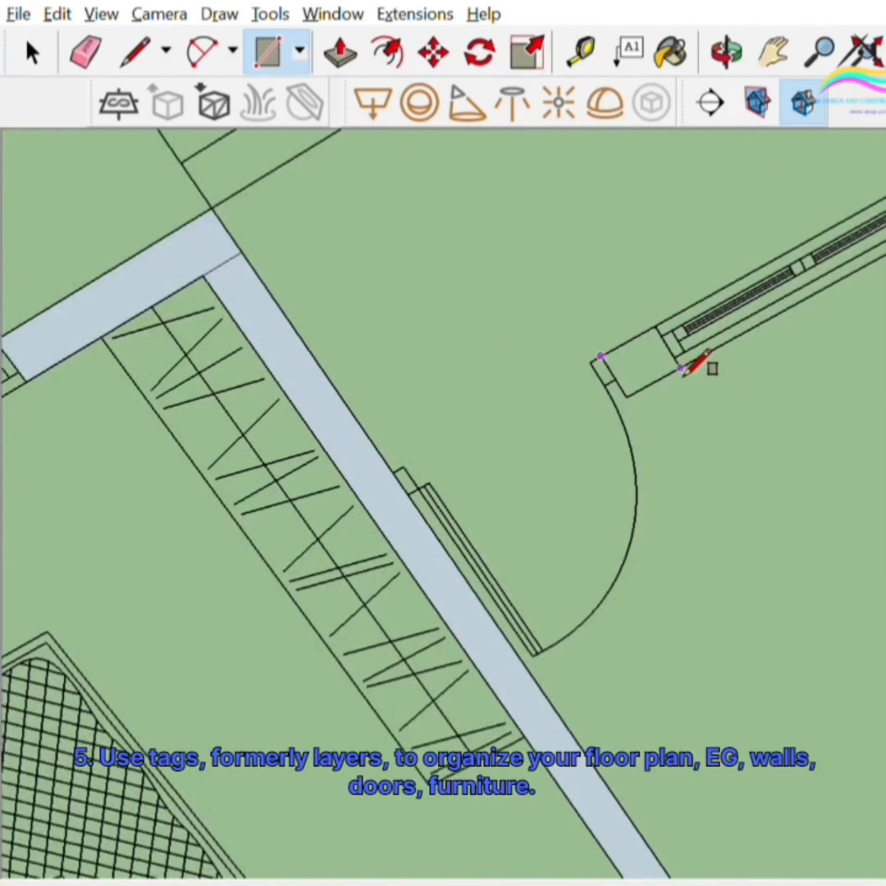
pyautogui.scroll(-2, 490, 554)
pyautogui.scroll(2, 878, 215)
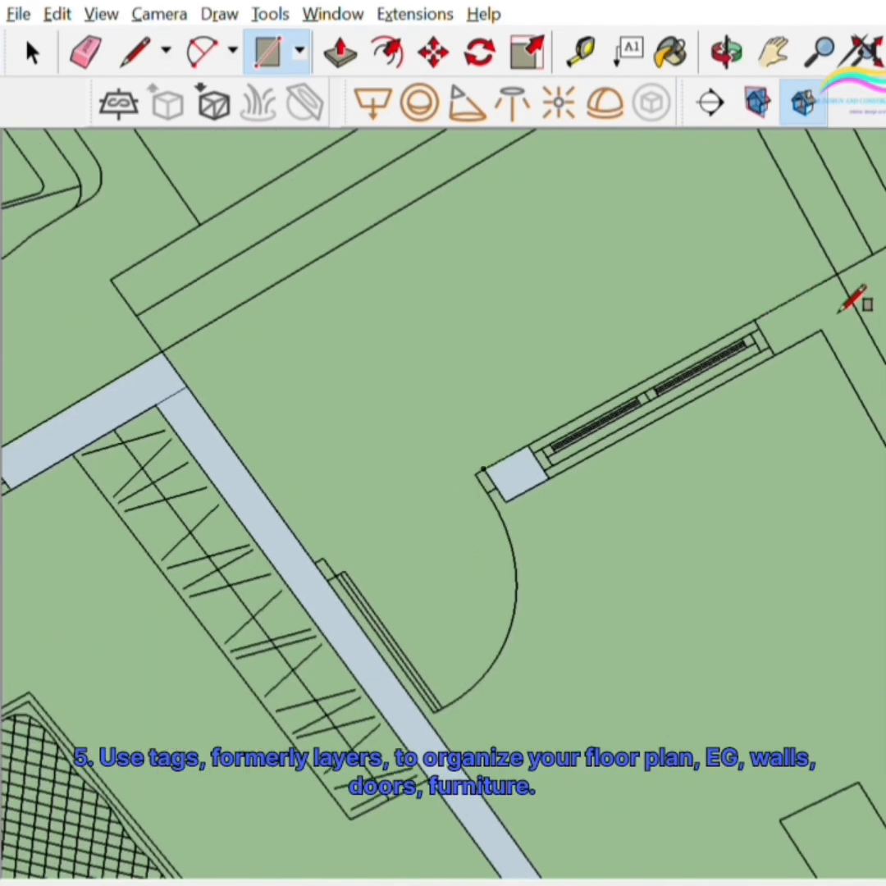
# - Draw rectangles over the wall strip from the porch-side window to the living room corner and the adjoining outer strip to the next window
pyautogui.click(775, 361)
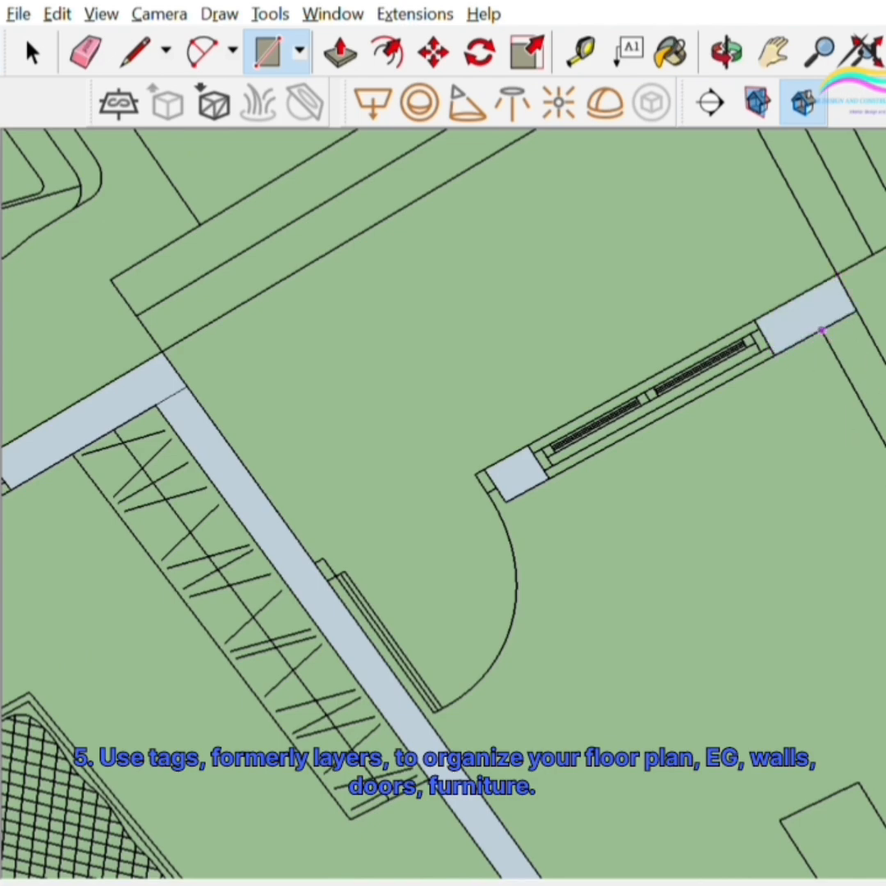
pyautogui.scroll(-10, 779, 369)
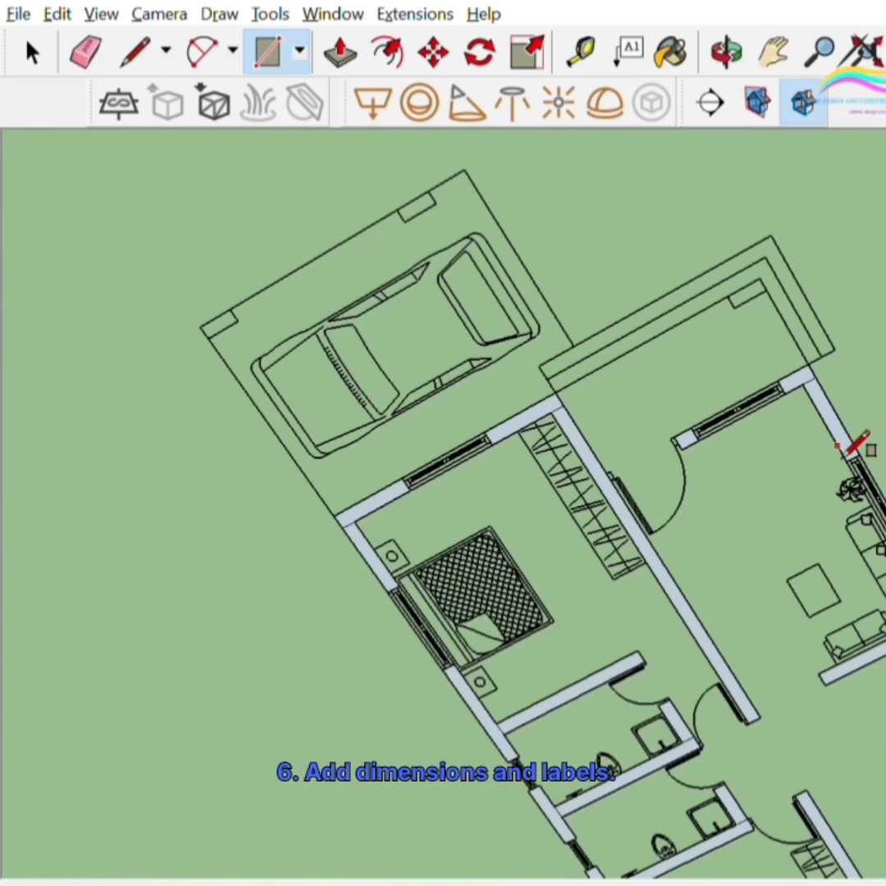
# - Erase the dividing edges where the kitchen's end wall and the kitchen-bedroom partition meet the outer wall
pyautogui.scroll(-3, 833, 664)
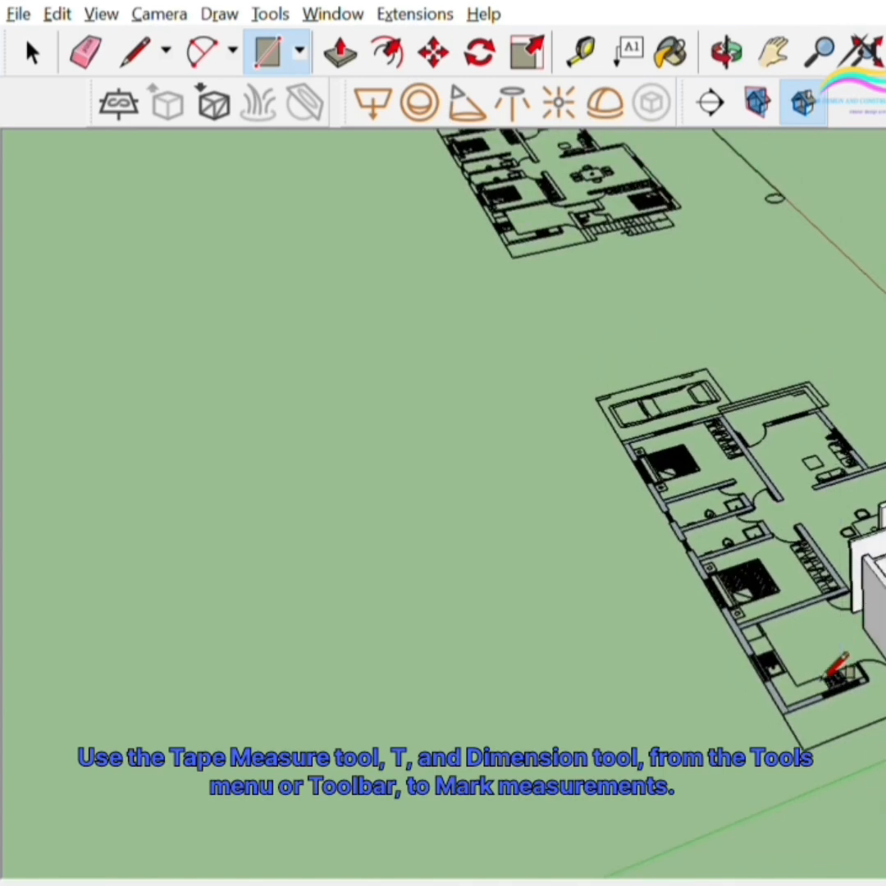
pyautogui.scroll(10, 750, 732)
pyautogui.scroll(-3, 763, 722)
pyautogui.scroll(8, 583, 669)
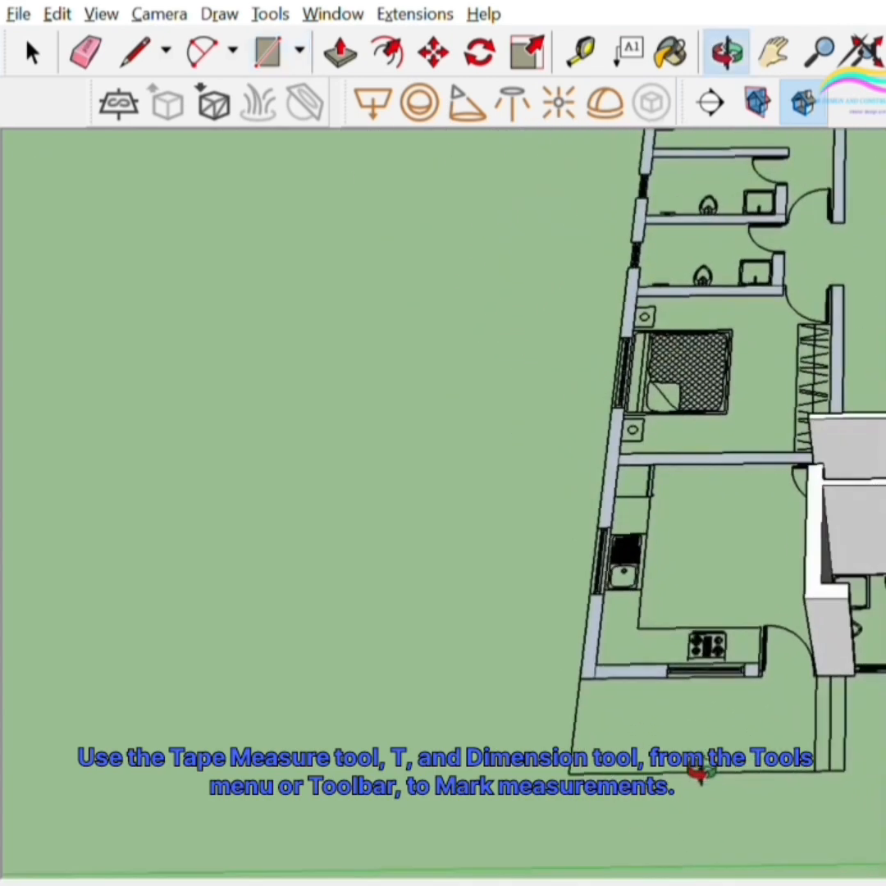
pyautogui.press('e')
pyautogui.scroll(2, 608, 666)
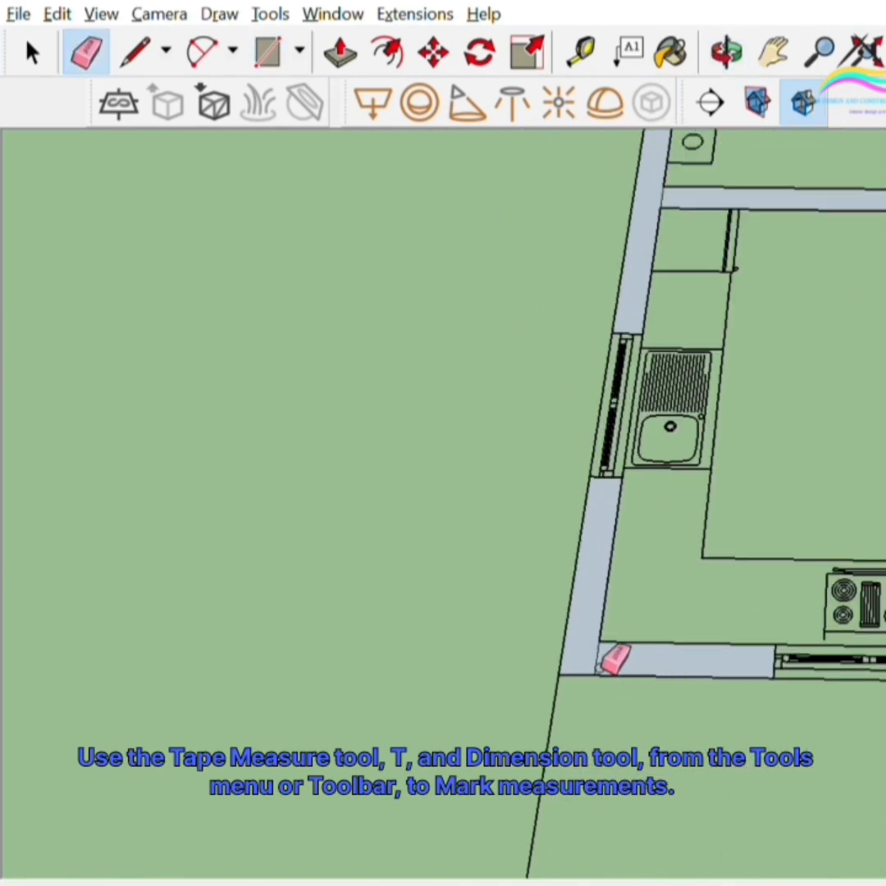
pyautogui.scroll(-3, 611, 661)
pyautogui.scroll(6, 665, 479)
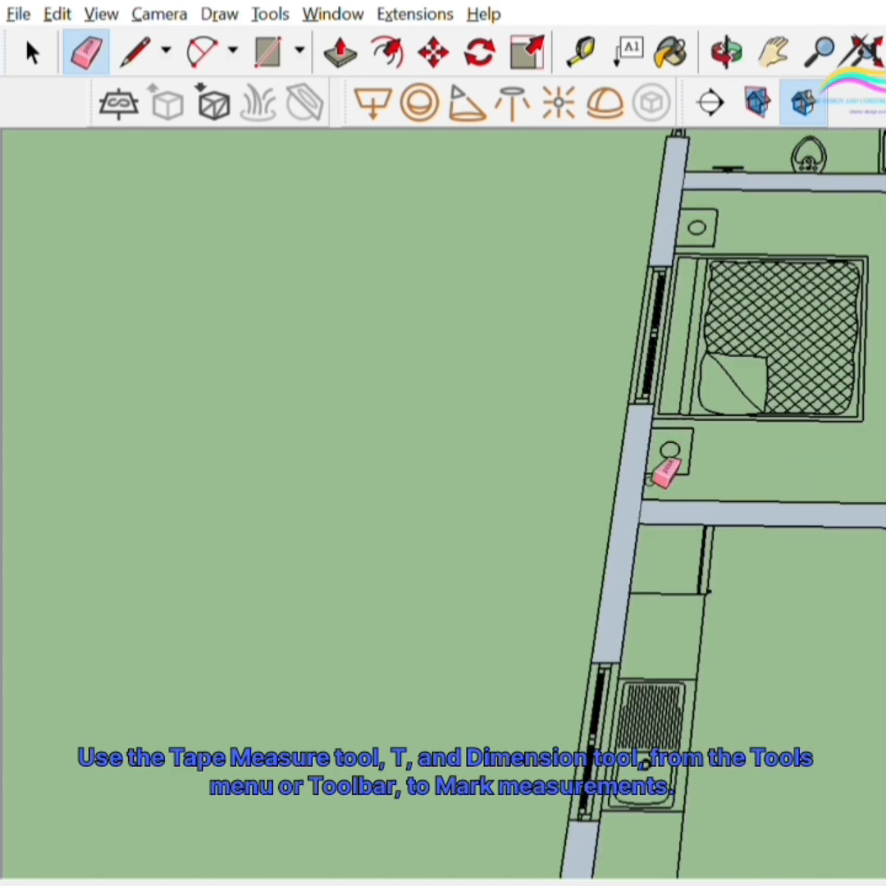
pyautogui.click(650, 512)
pyautogui.scroll(-1, 750, 522)
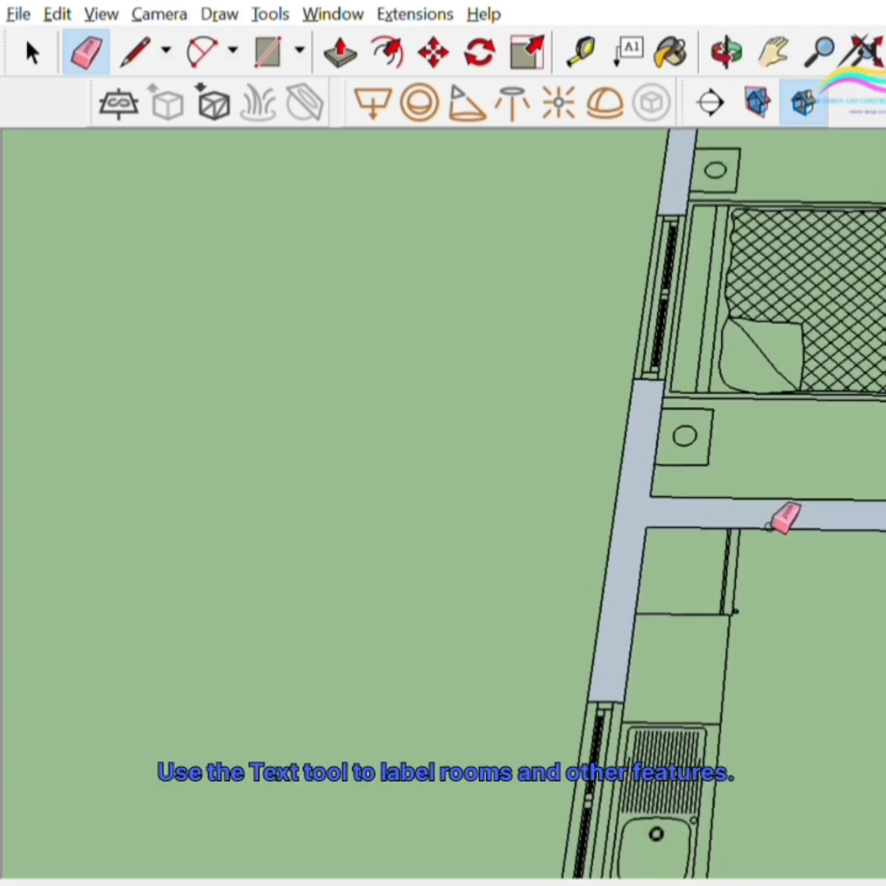
# - Erase the dividing edge where the partition between the two bathrooms meets the outer wall
pyautogui.scroll(3, 878, 517)
pyautogui.scroll(-5, 840, 337)
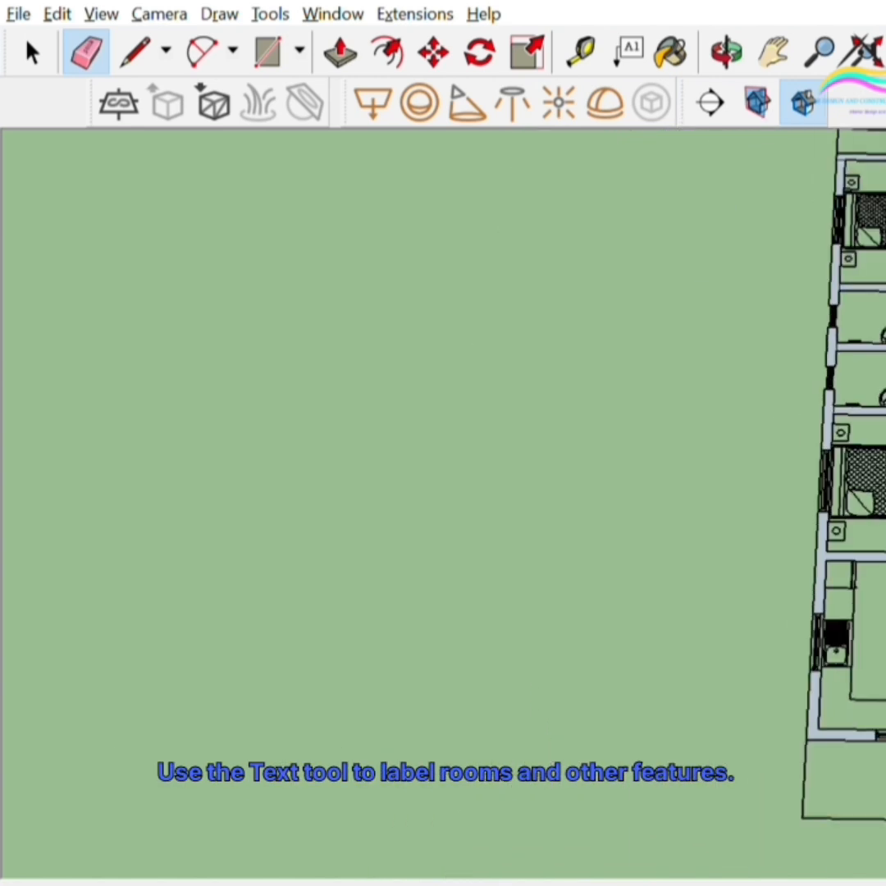
pyautogui.scroll(6, 870, 474)
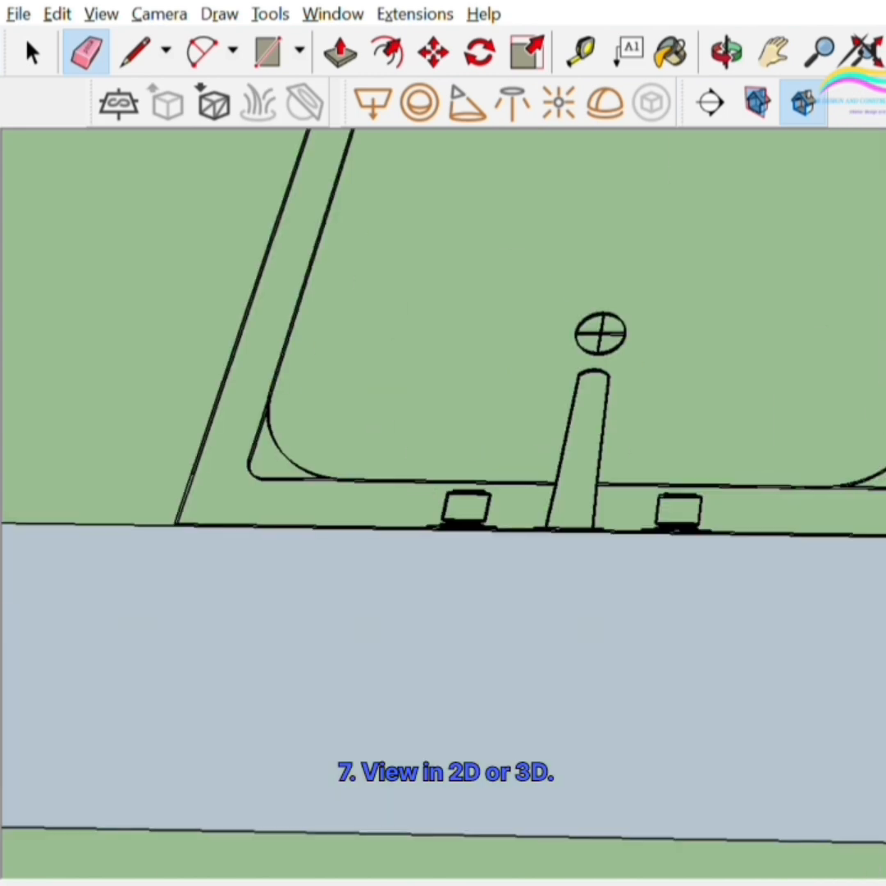
pyautogui.scroll(-8, 882, 657)
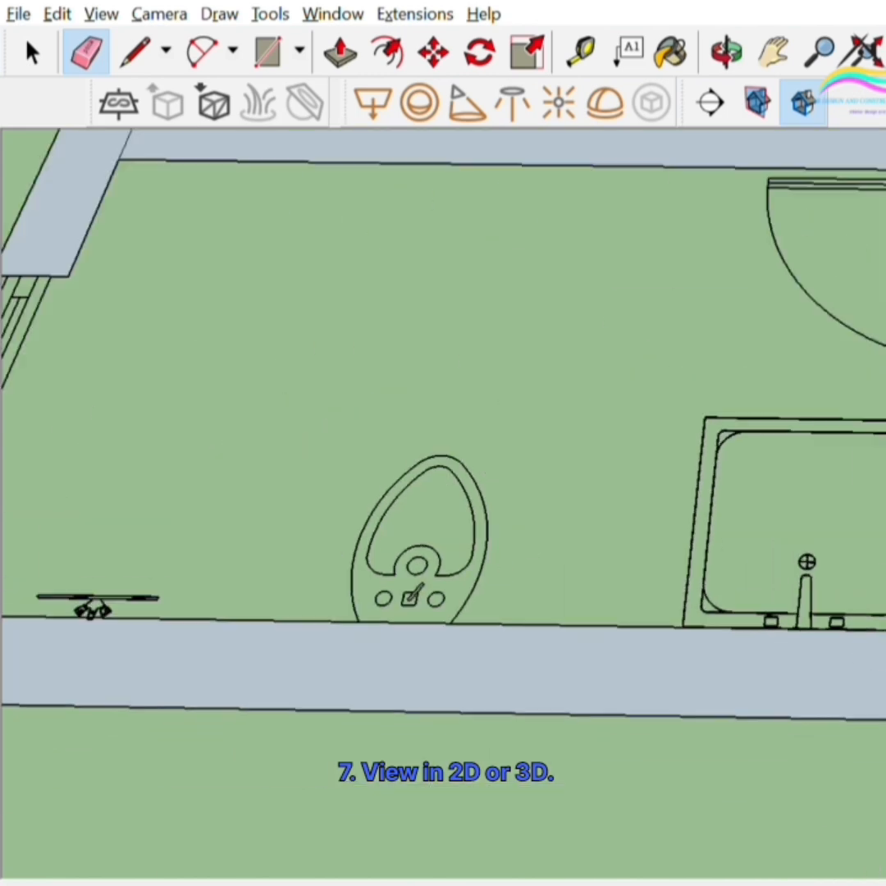
pyautogui.scroll(2, 392, 371)
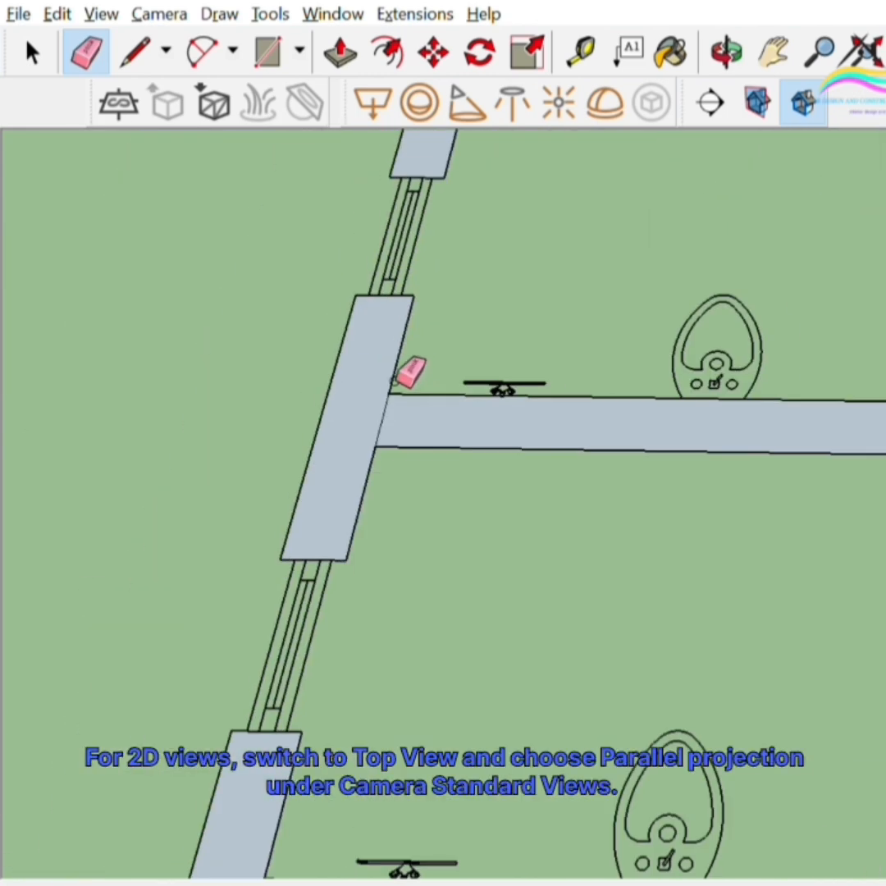
pyautogui.click(387, 418)
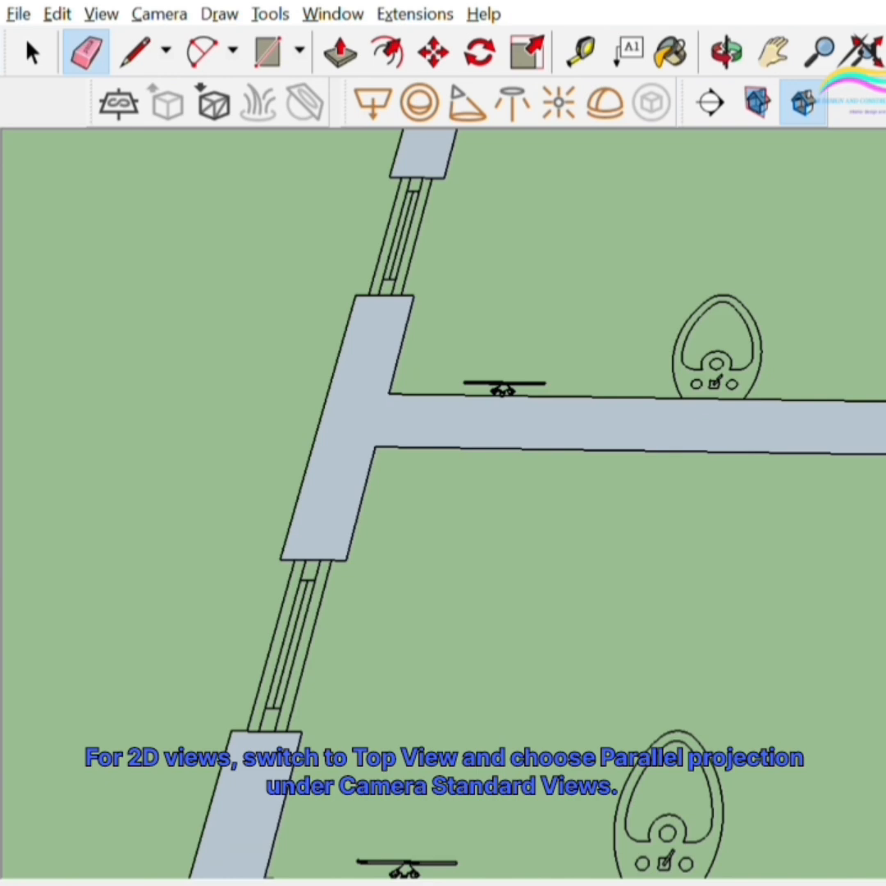
# - Erase the dividing edges along the outer wall where the bathroom-bedroom partition joins, up to the carport-side bedroom's corner
pyautogui.scroll(-5, 846, 435)
pyautogui.scroll(3, 791, 396)
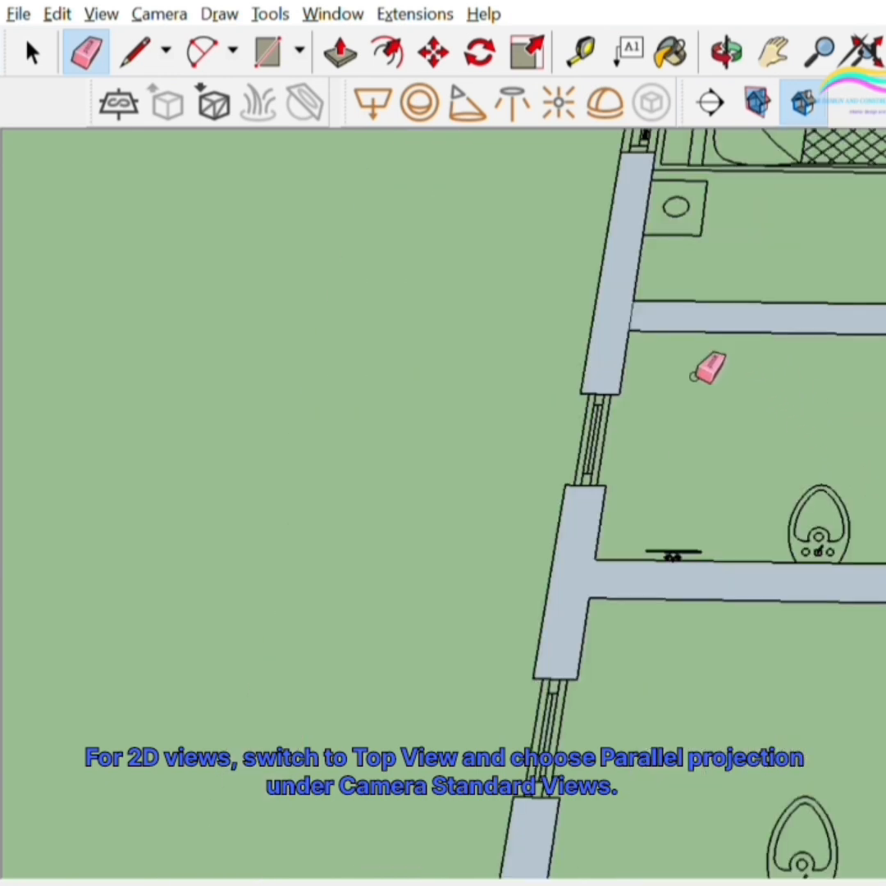
pyautogui.scroll(-3, 811, 366)
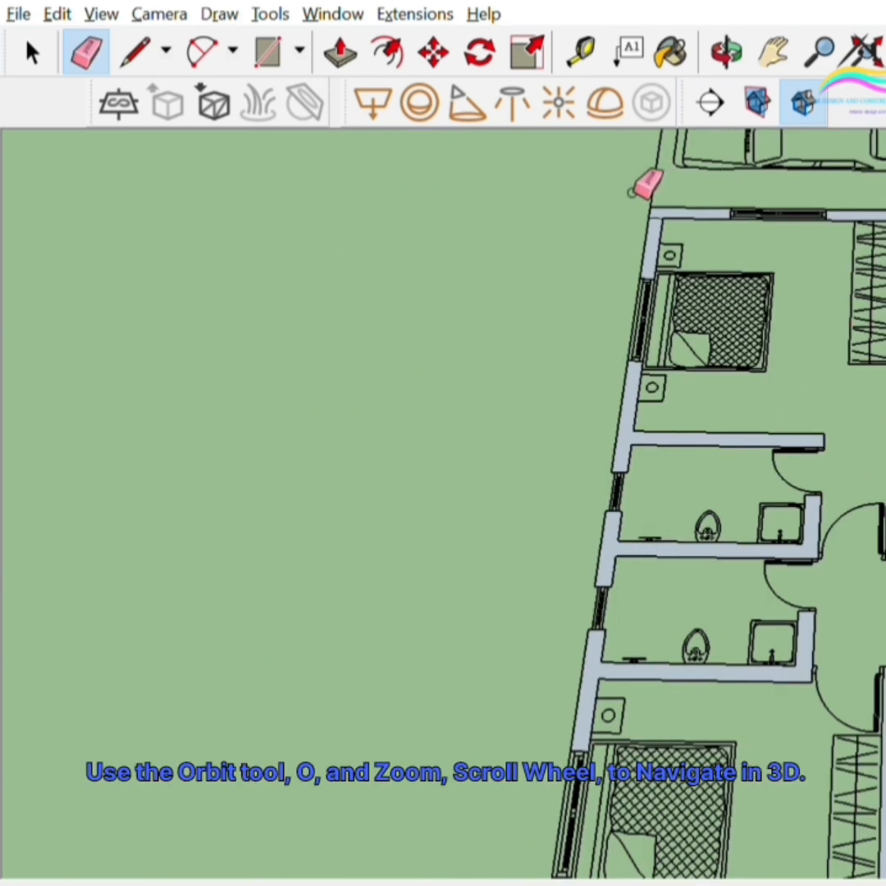
pyautogui.scroll(4, 772, 239)
pyautogui.scroll(-3, 791, 289)
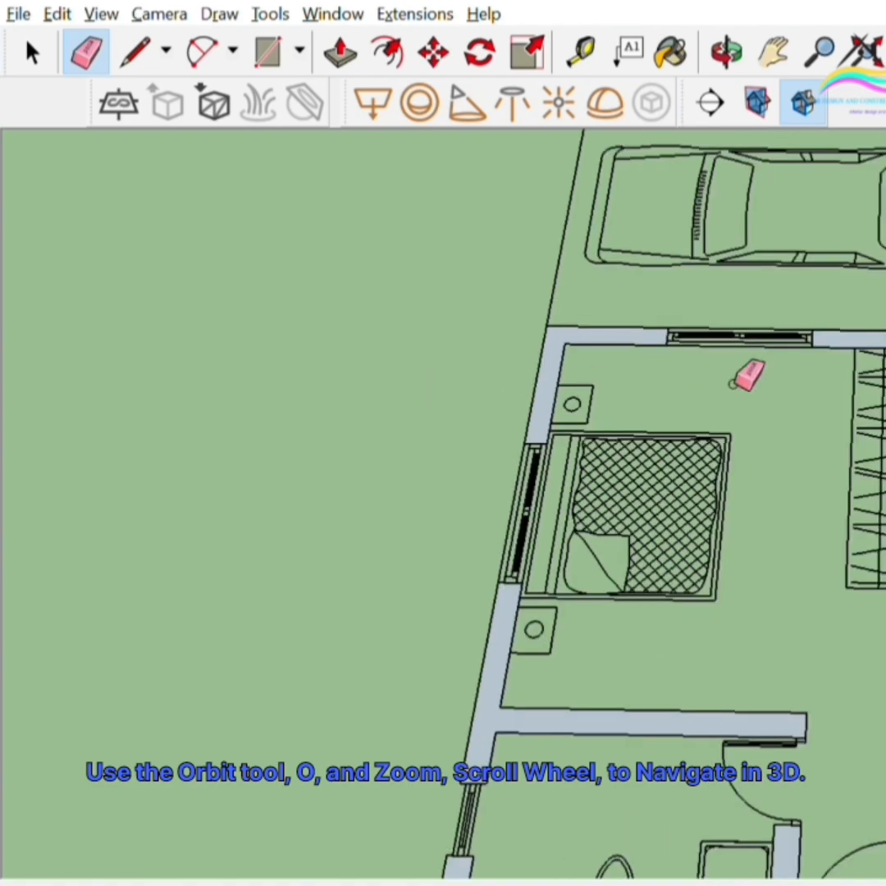
pyautogui.scroll(2, 748, 371)
pyautogui.scroll(-4, 748, 530)
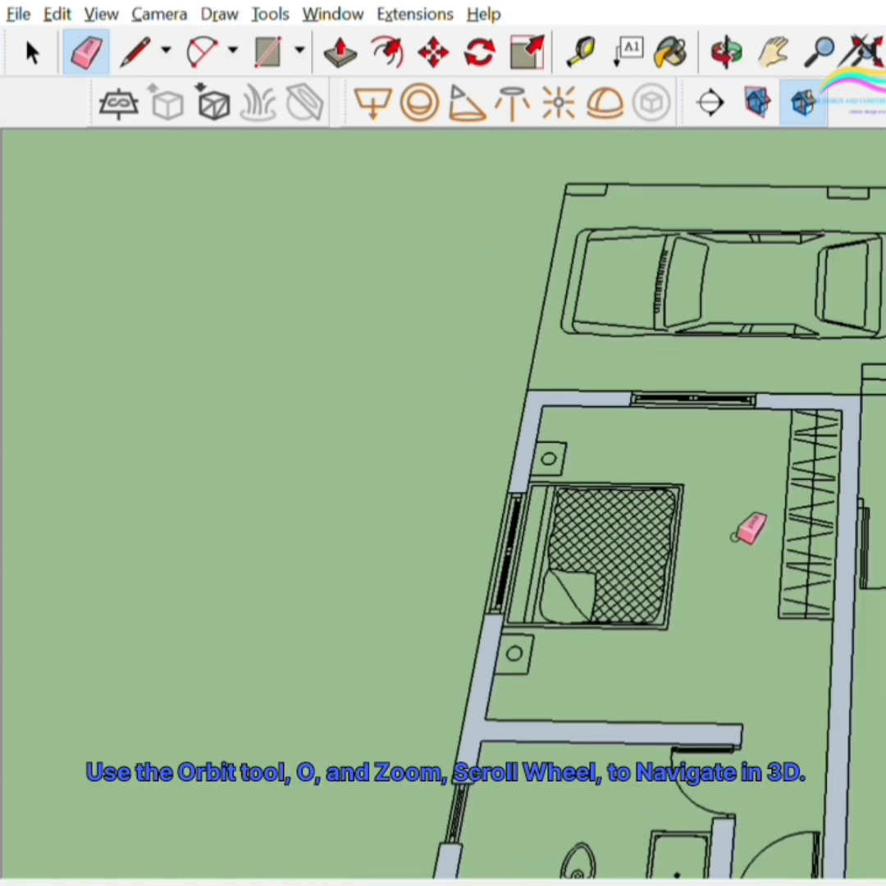
# - Erase the dividing edges where the living room's outer wall and the dining area's outer wall meet the wall behind the two-seat sofa
pyautogui.scroll(6, 759, 468)
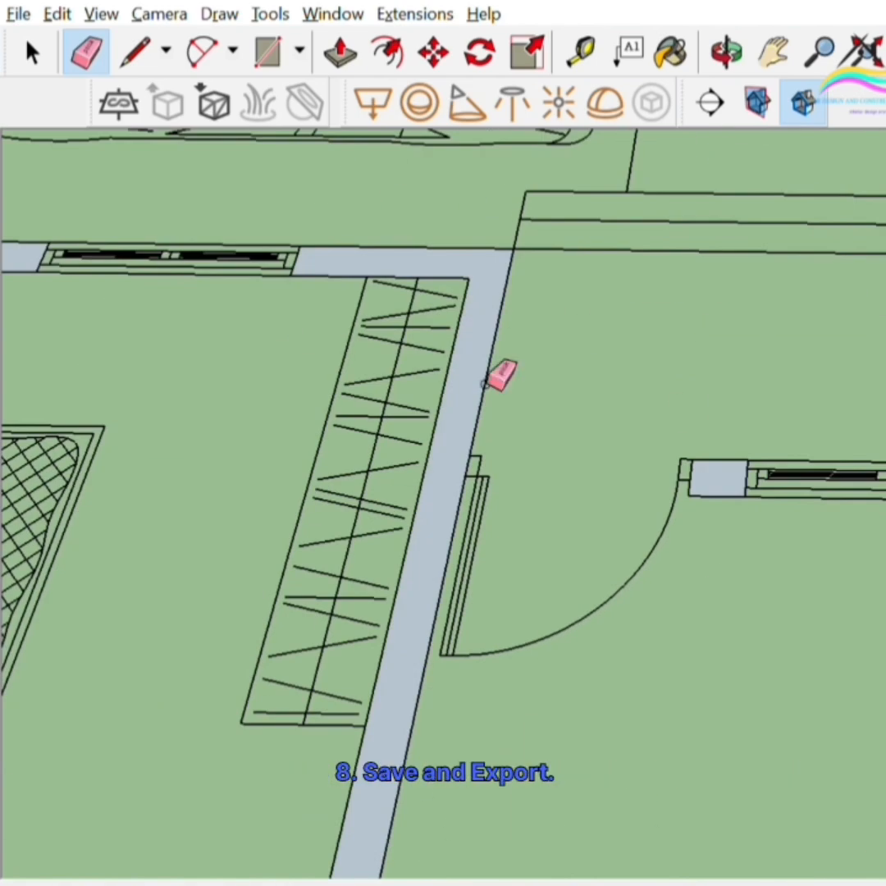
pyautogui.scroll(-3, 492, 490)
pyautogui.scroll(6, 603, 644)
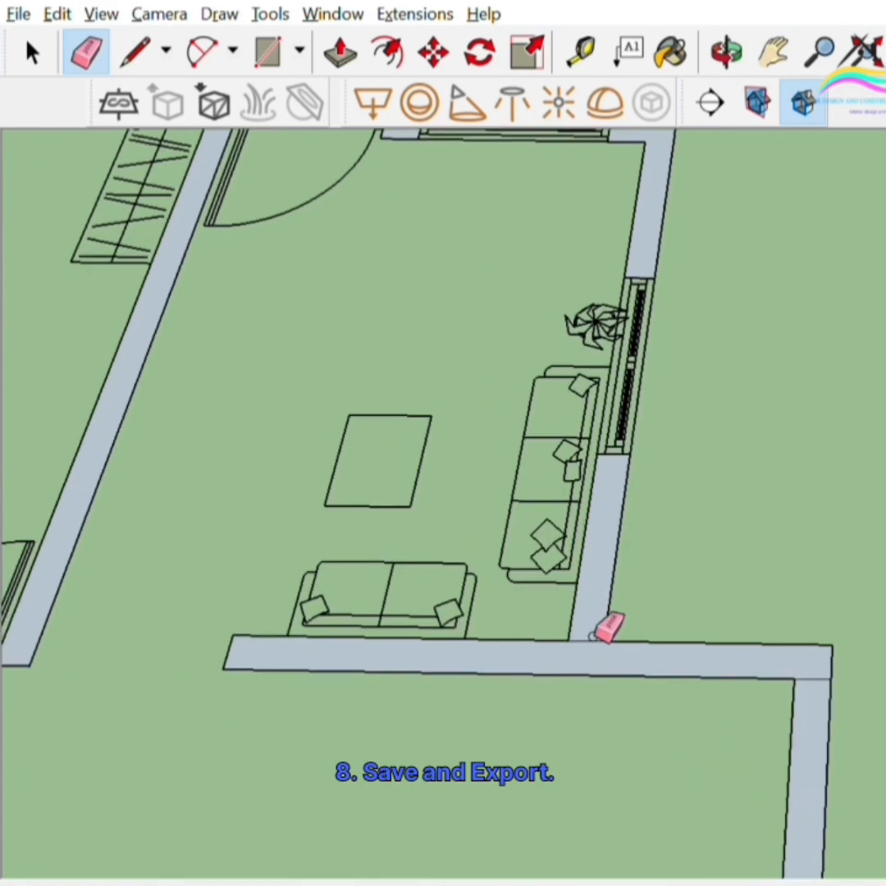
pyautogui.click(592, 639)
pyautogui.scroll(-5, 821, 683)
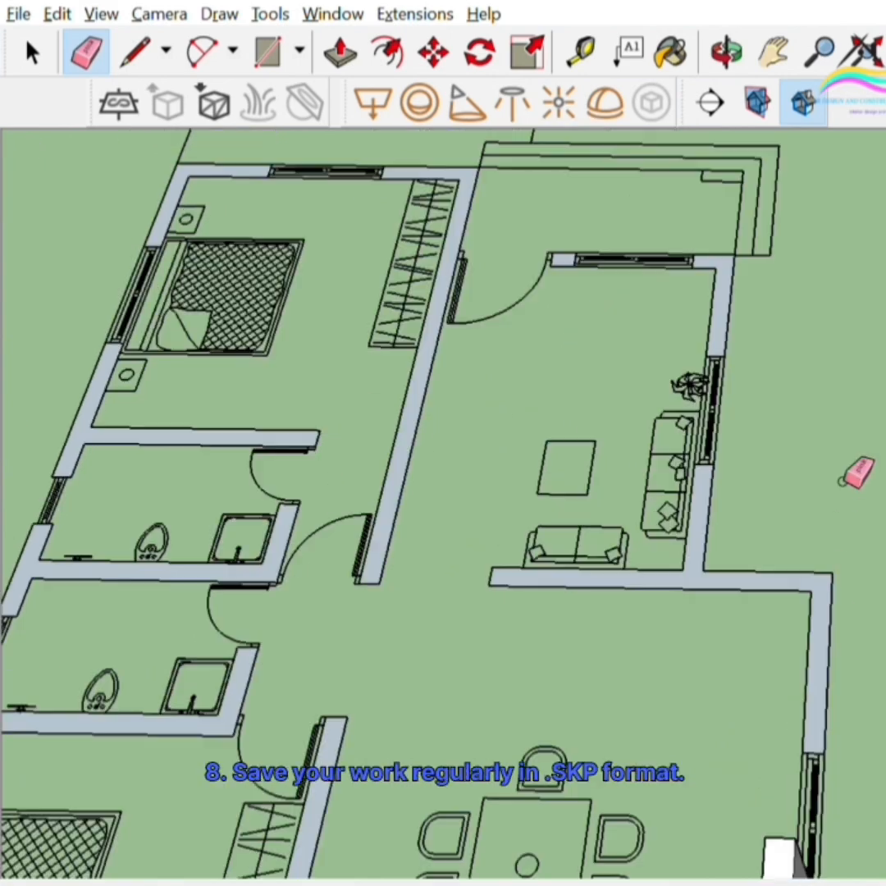
# - Raise the kitchen's outer corner wall into 3D with Push/Pull
pyautogui.moveTo(682, 654)
pyautogui.mouseDown(button='middle')
pyautogui.moveTo(742, 582)
pyautogui.moveTo(779, 460)
pyautogui.mouseUp(button='middle')
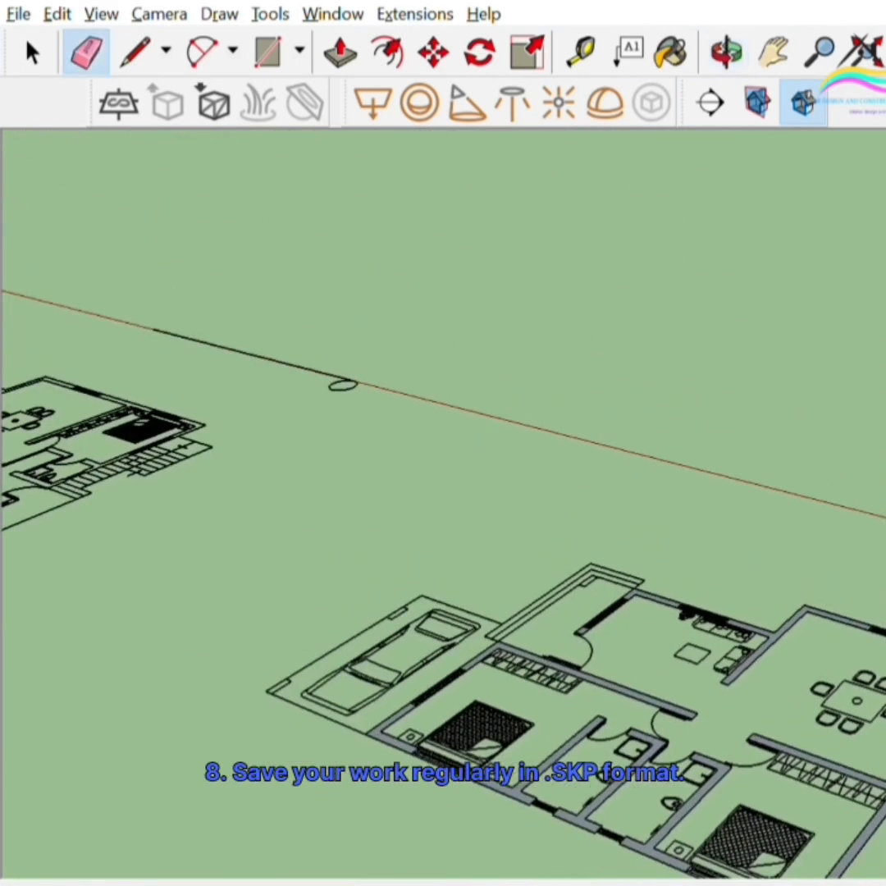
pyautogui.scroll(-4, 738, 460)
pyautogui.moveTo(669, 465)
pyautogui.mouseDown(button='middle')
pyautogui.moveTo(638, 753)
pyautogui.moveTo(558, 630)
pyautogui.mouseUp(button='middle')
pyautogui.scroll(6, 705, 566)
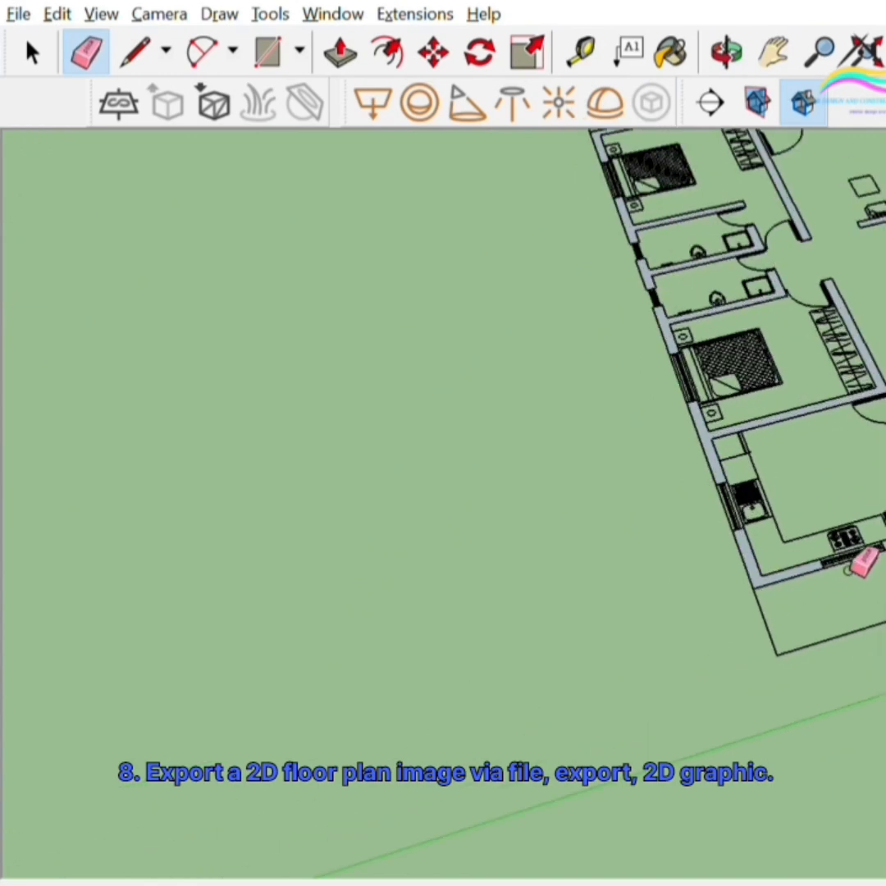
pyautogui.press('p')
pyautogui.scroll(2, 868, 534)
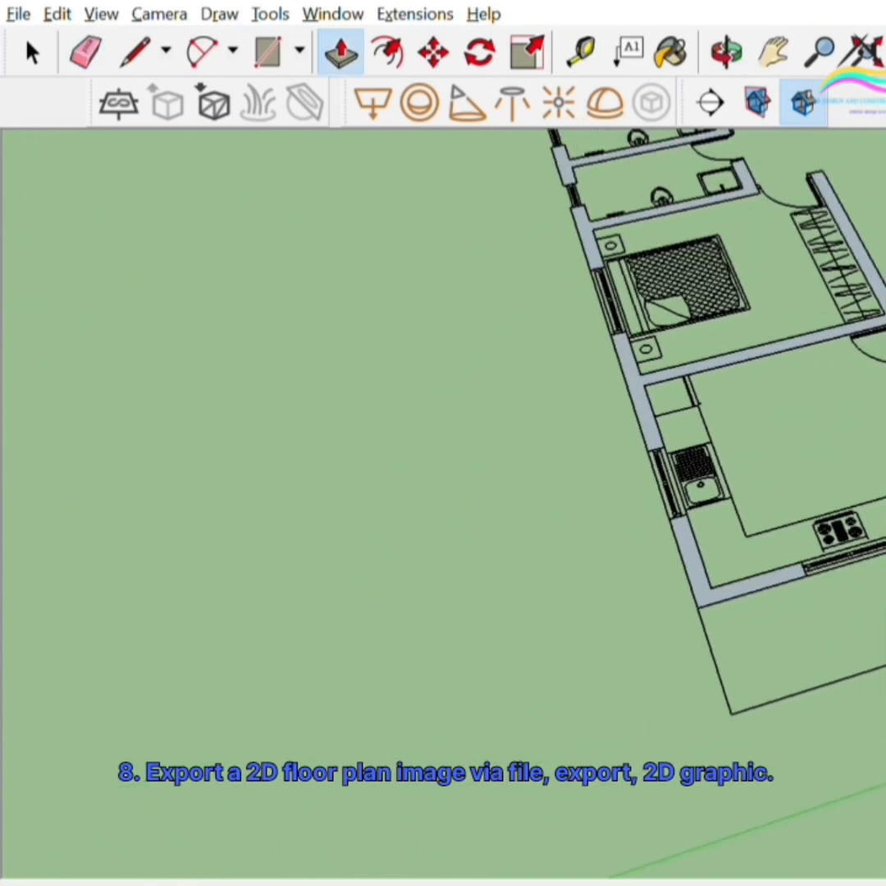
pyautogui.click(733, 588)
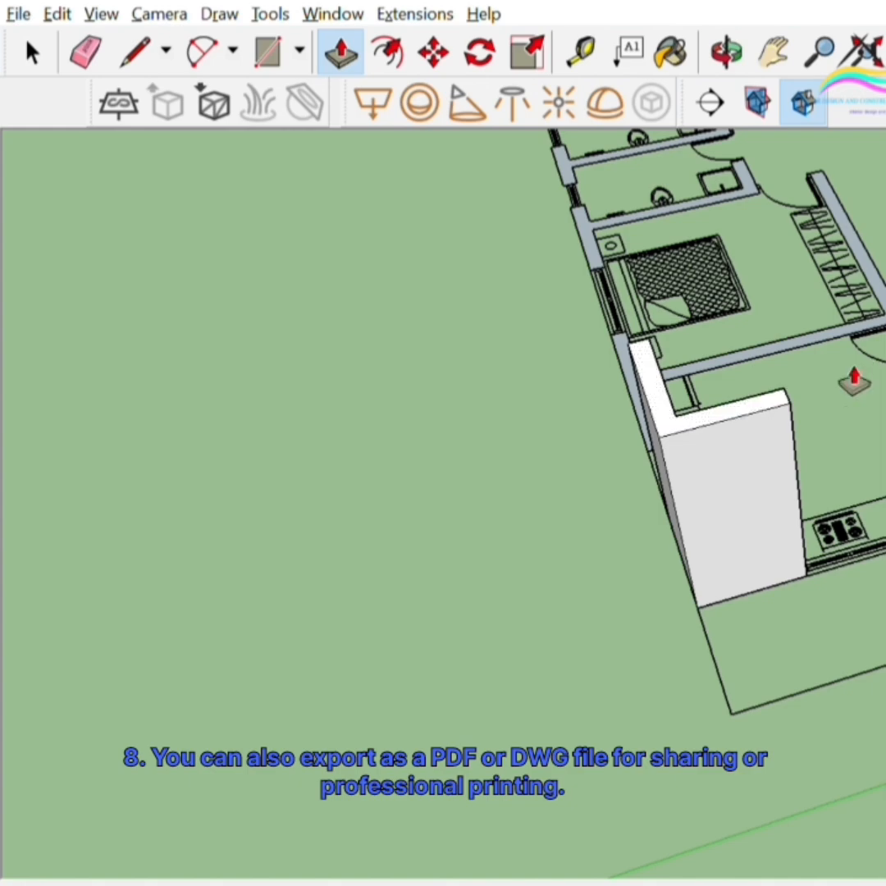
# - Raise the merged bedroom-kitchen partition and its adjoining outer wall to the height of the walls already raised
pyautogui.moveTo(854, 375)
pyautogui.mouseDown(button='middle')
pyautogui.moveTo(722, 574)
pyautogui.moveTo(613, 696)
pyautogui.mouseUp(button='middle')
pyautogui.click(644, 652)
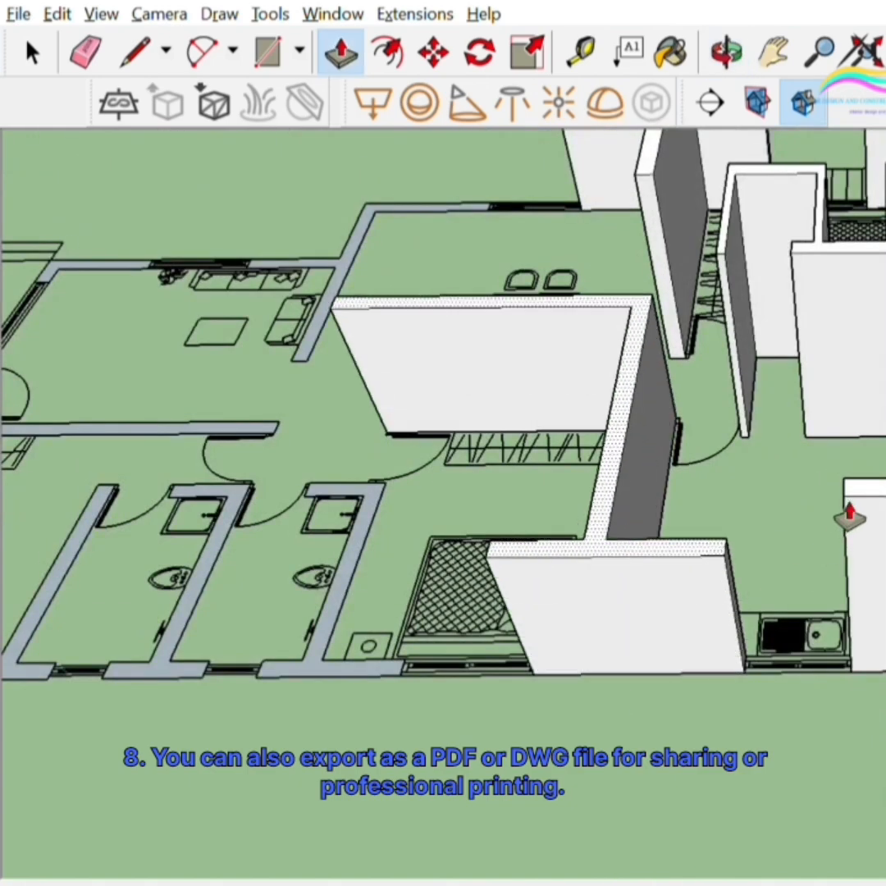
pyautogui.click(871, 488)
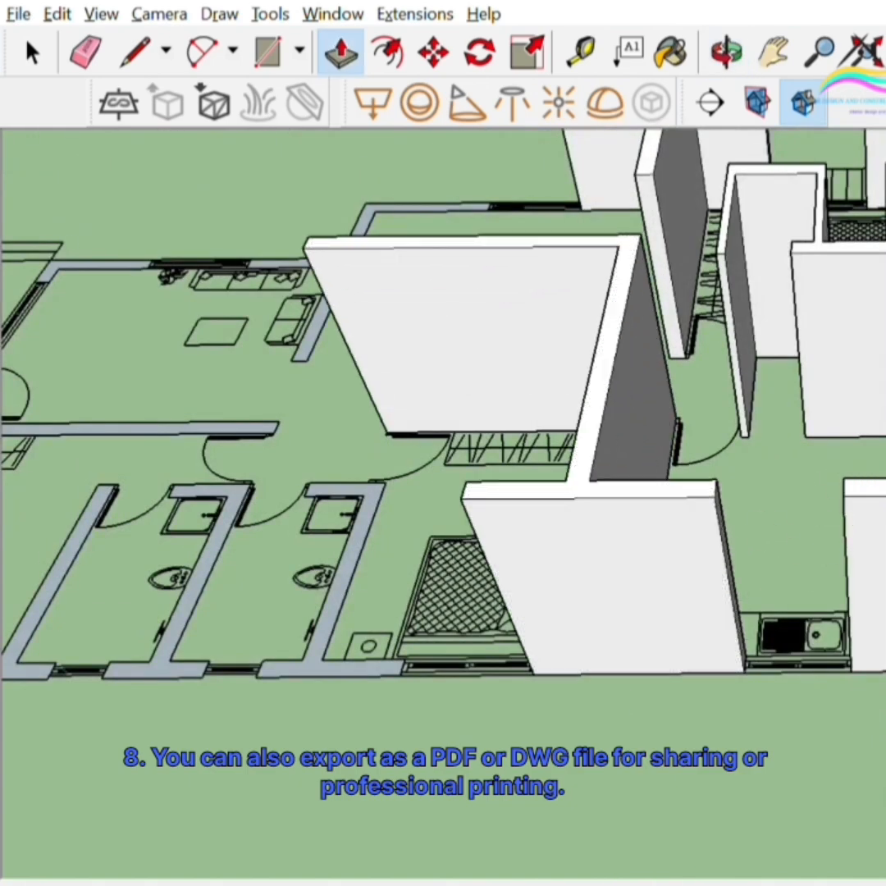
# - Raise the bathroom partitions with their outer wall pieces, plus the carport-side bedroom's outer corner, to the height of the existing walls
pyautogui.scroll(-1, 443, 502)
pyautogui.moveTo(686, 422); pyautogui.dragTo(878, 435, button='middle')
pyautogui.moveTo(469, 712); pyautogui.dragTo(478, 715, button='middle')
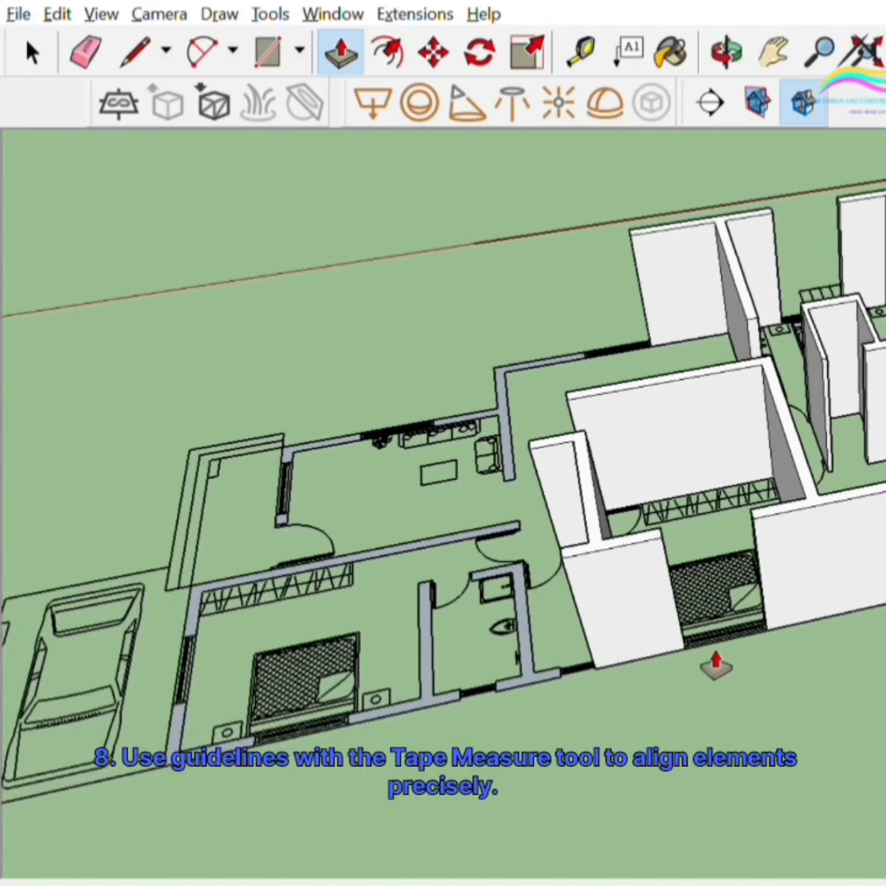
pyautogui.scroll(1, 715, 667)
pyautogui.click(550, 663)
pyautogui.click(620, 458)
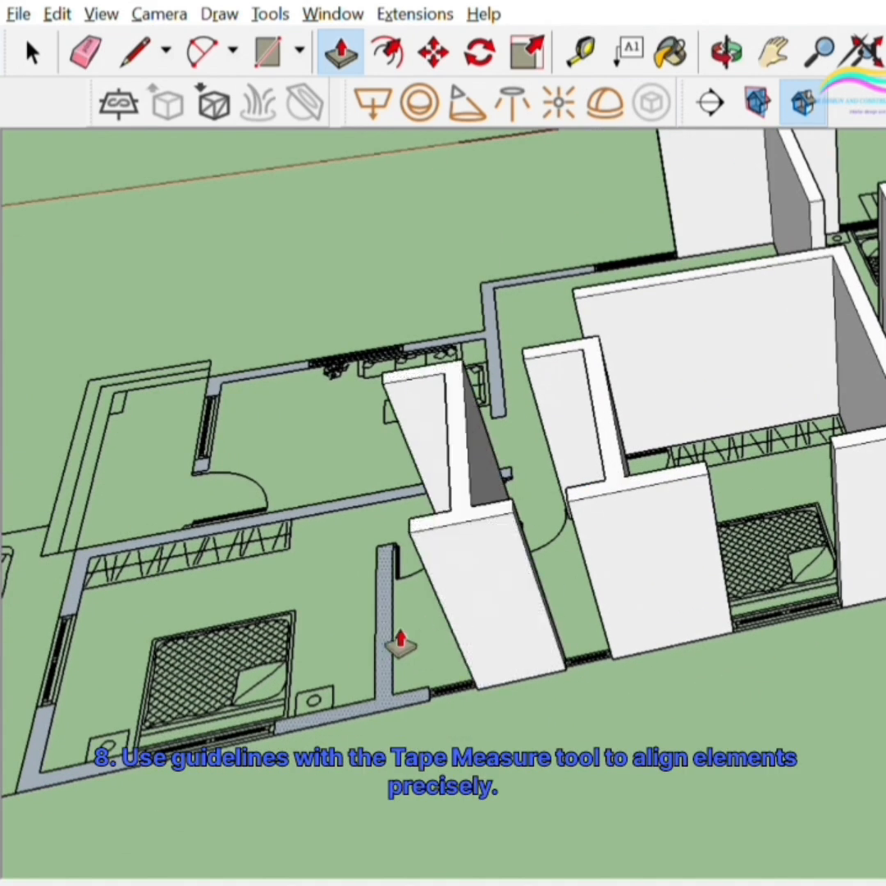
pyautogui.click(398, 654)
pyautogui.click(629, 485)
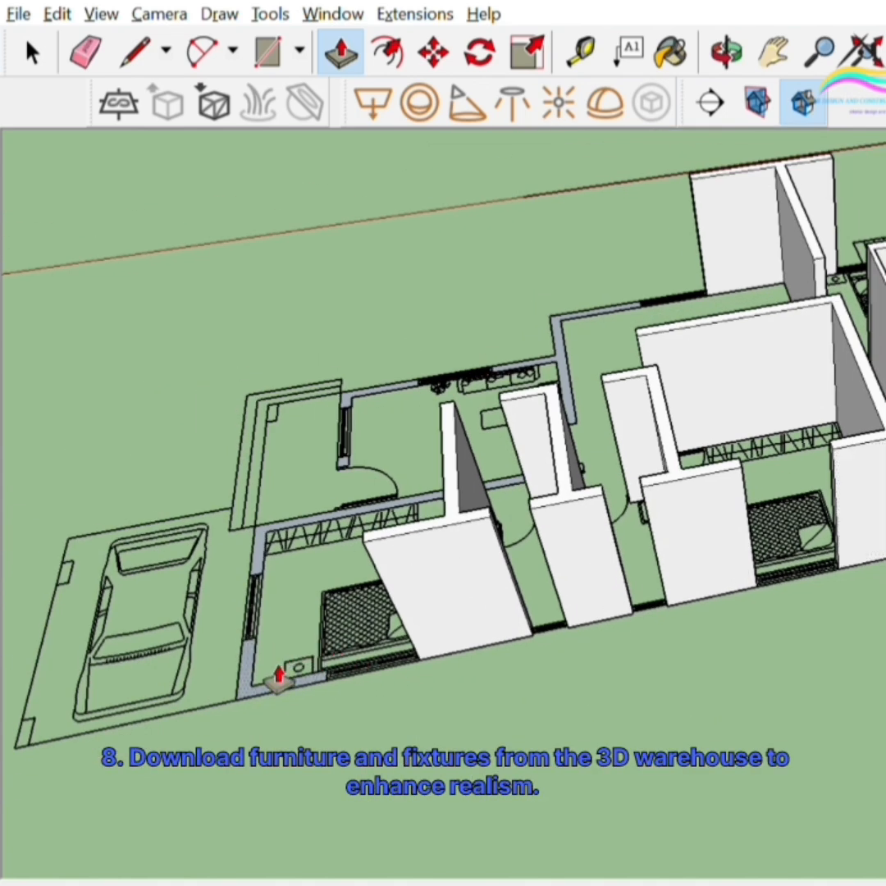
pyautogui.click(467, 512)
# - Raise the long wall between the living room and carport-side bedroom, and the living room's porch-side wall pieces, to the same height
pyautogui.scroll(-5, 879, 533)
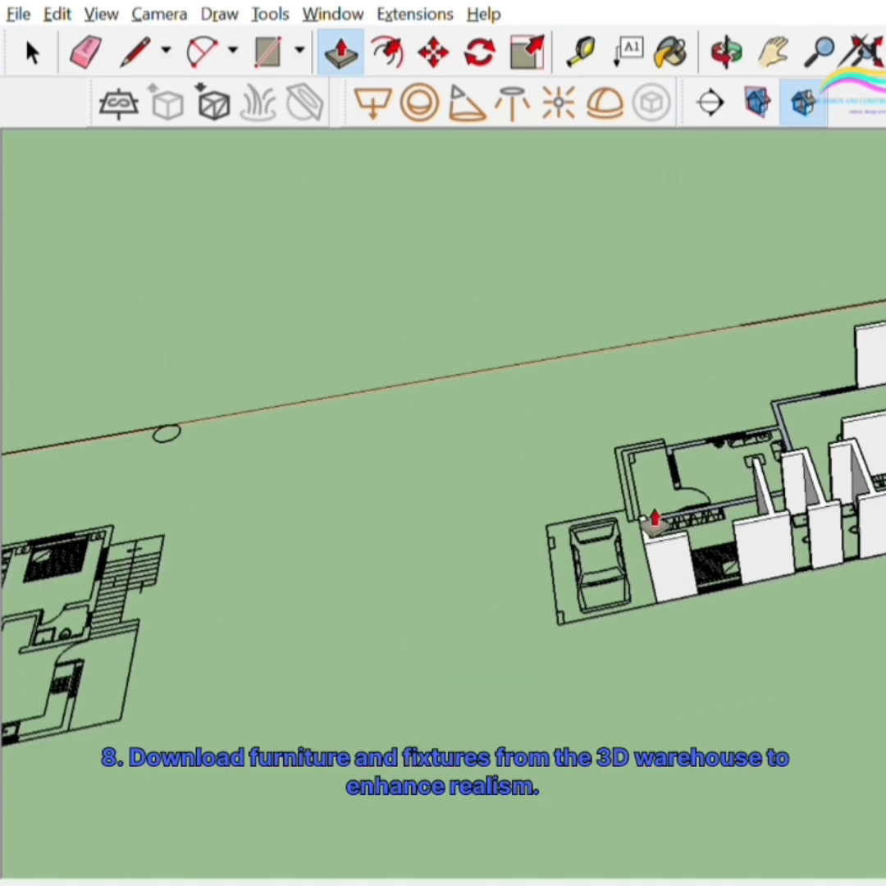
pyautogui.moveTo(653, 518); pyautogui.dragTo(880, 525, button='middle')
pyautogui.scroll(5, 871, 699)
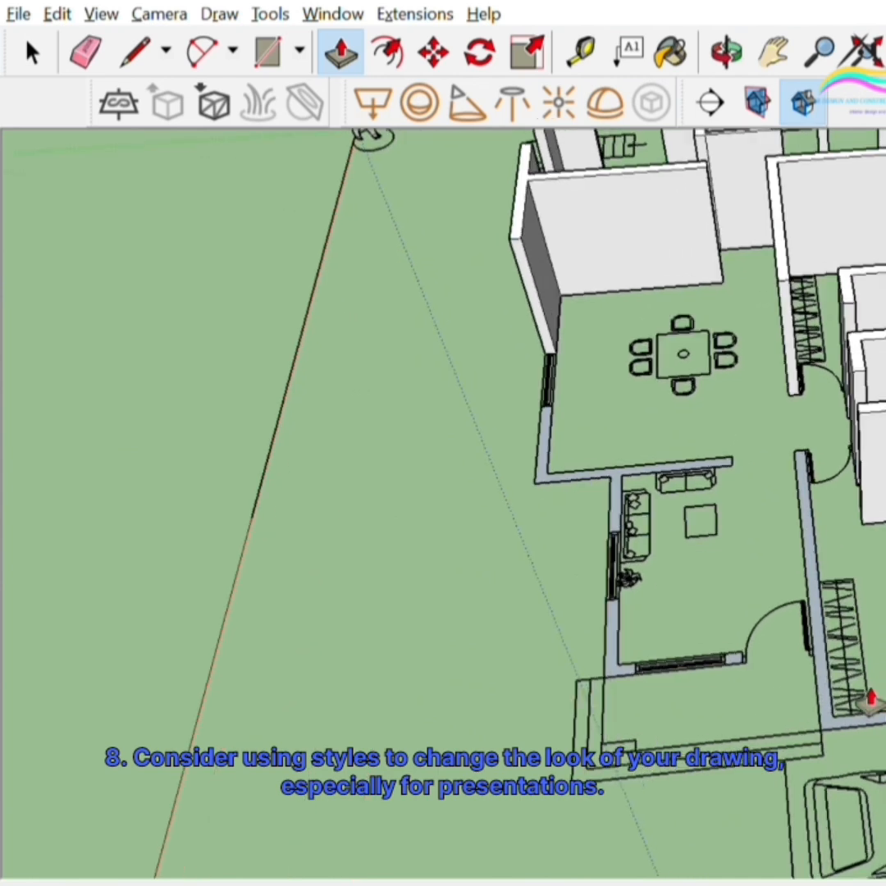
pyautogui.click(865, 714)
pyautogui.click(883, 616)
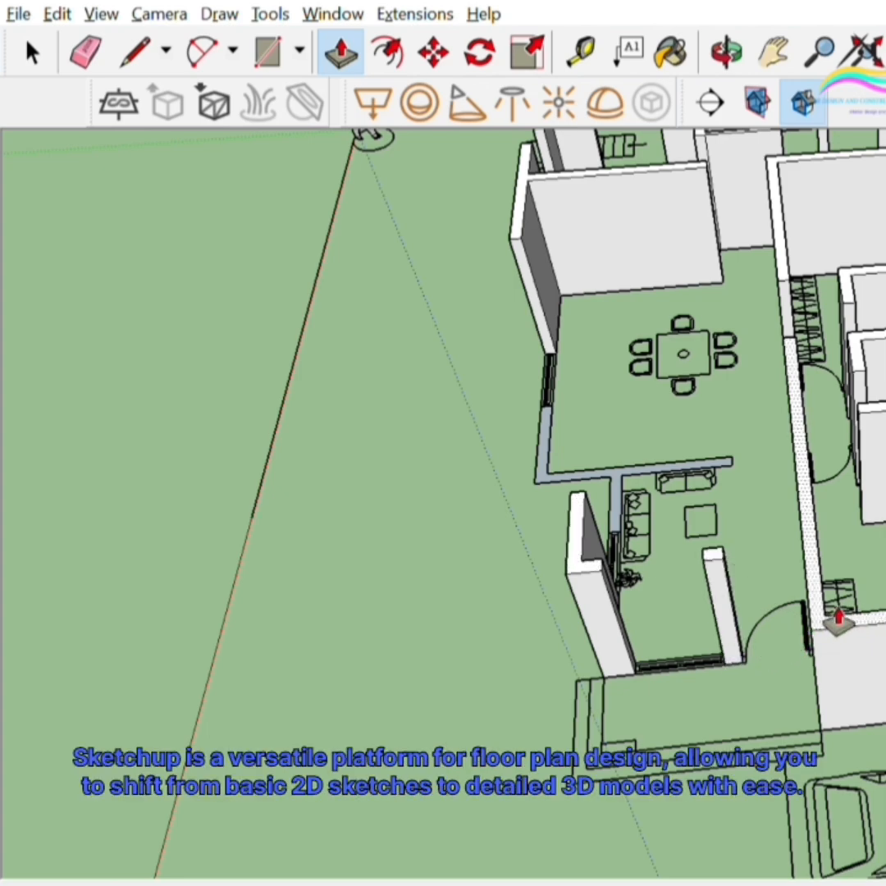
# - Raise the wall around the dining area's outer corner, including the strip behind the sofa, to match the other walls
pyautogui.scroll(-3, 837, 619)
pyautogui.moveTo(716, 628); pyautogui.dragTo(788, 624, button='middle')
pyautogui.scroll(5, 802, 621)
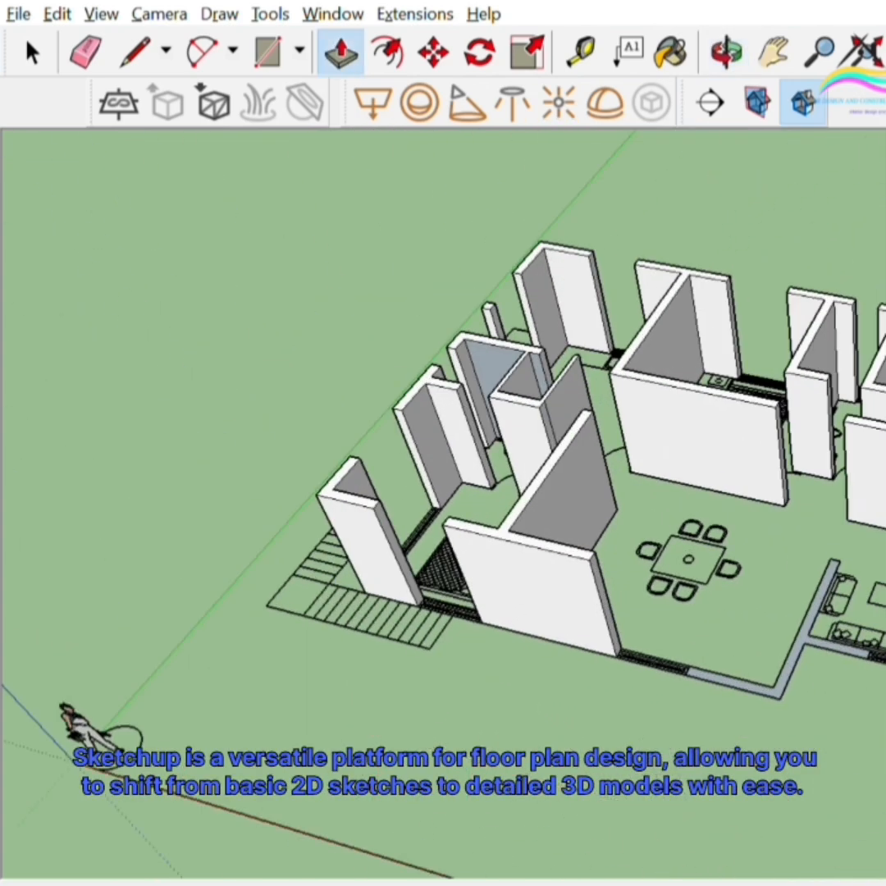
pyautogui.moveTo(710, 690); pyautogui.dragTo(697, 386)
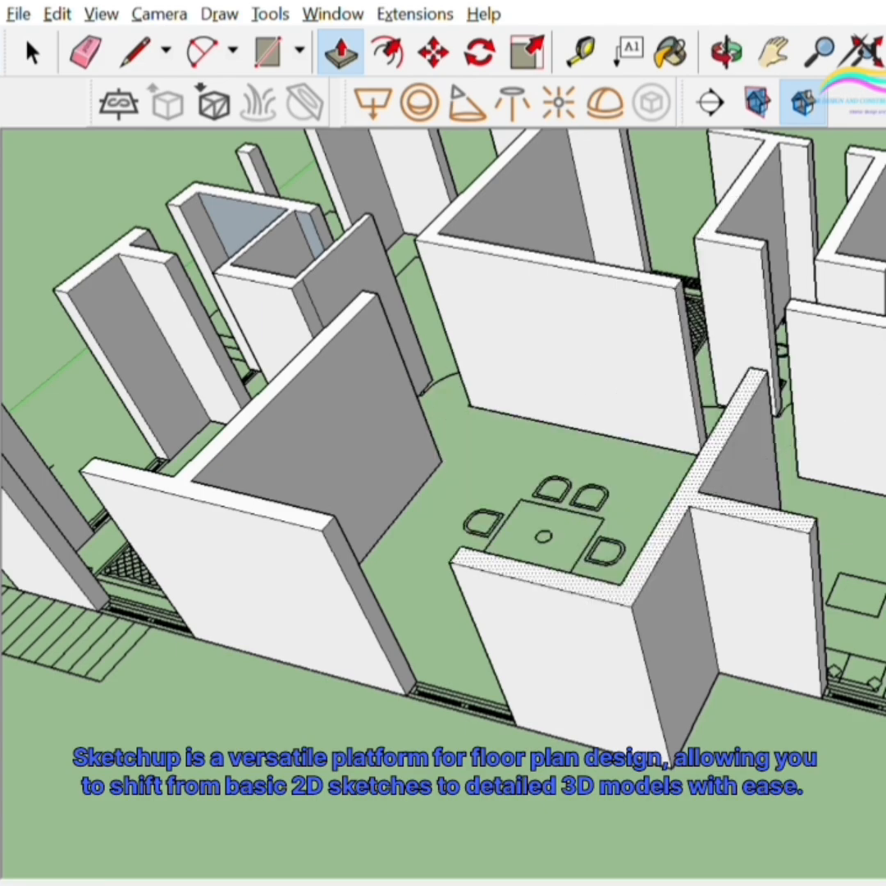
# - Examine the raised walls around the kitchen, bathrooms and dining area from above and from beneath the model
pyautogui.scroll(-1, 870, 511)
pyautogui.moveTo(722, 509); pyautogui.dragTo(865, 467, button='middle')
pyautogui.moveTo(567, 460); pyautogui.dragTo(689, 517, button='middle')
pyautogui.scroll(-1, 696, 516)
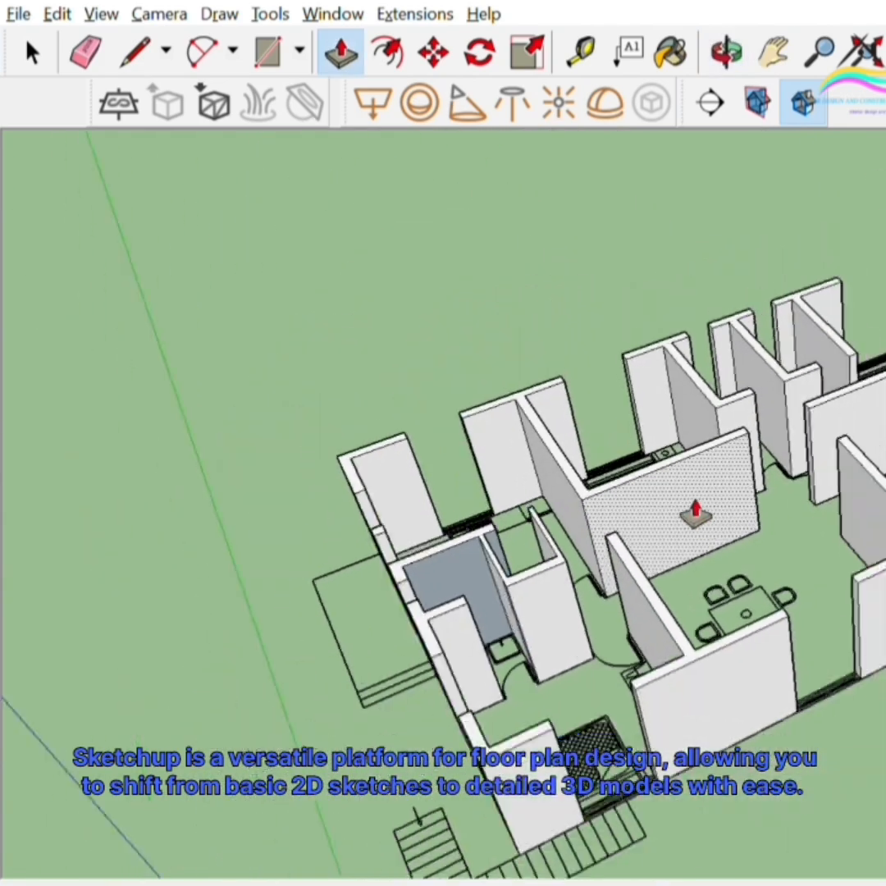
pyautogui.moveTo(551, 613)
pyautogui.mouseDown(button='middle')
pyautogui.moveTo(746, 609)
pyautogui.moveTo(627, 831)
pyautogui.moveTo(447, 749)
pyautogui.mouseUp(button='middle')
pyautogui.scroll(3, 495, 425)
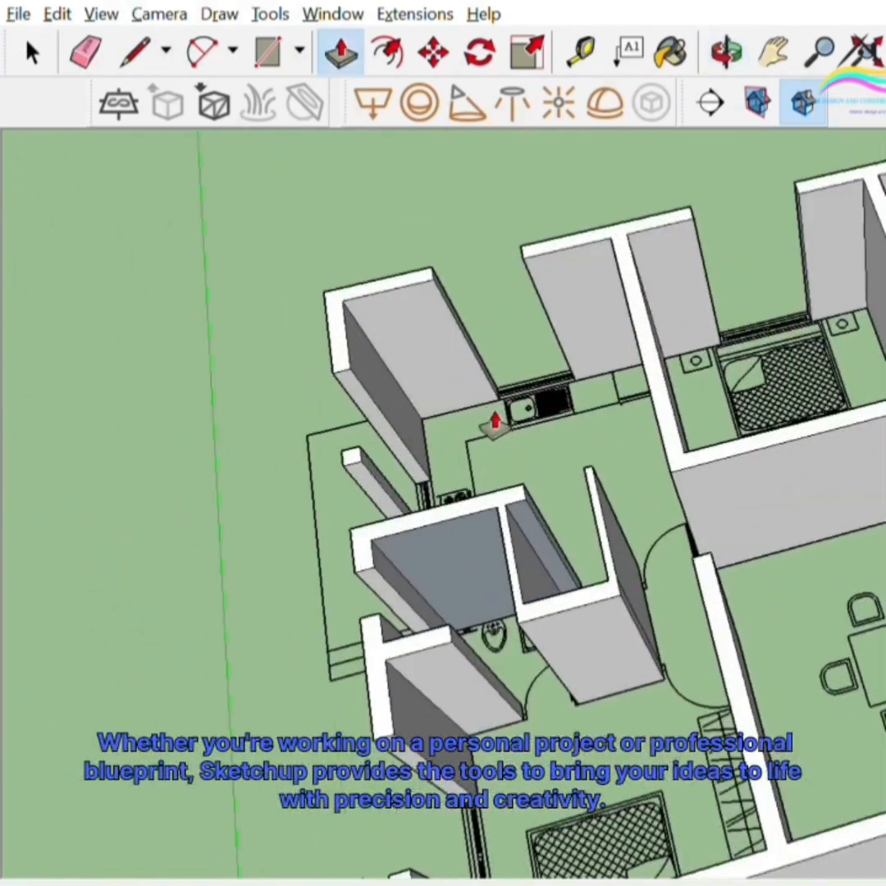
pyautogui.scroll(4, 356, 574)
pyautogui.scroll(-2, 736, 649)
pyautogui.moveTo(735, 649)
pyautogui.mouseDown(button='middle')
pyautogui.moveTo(470, 323)
pyautogui.moveTo(408, 310)
pyautogui.moveTo(366, 400)
pyautogui.mouseUp(button='middle')
pyautogui.moveTo(619, 400)
pyautogui.mouseDown(button='middle')
pyautogui.moveTo(617, 525)
pyautogui.moveTo(672, 356)
pyautogui.moveTo(797, 411)
pyautogui.moveTo(759, 428)
pyautogui.mouseUp(button='middle')
pyautogui.scroll(5, 507, 373)
pyautogui.scroll(-3, 510, 404)
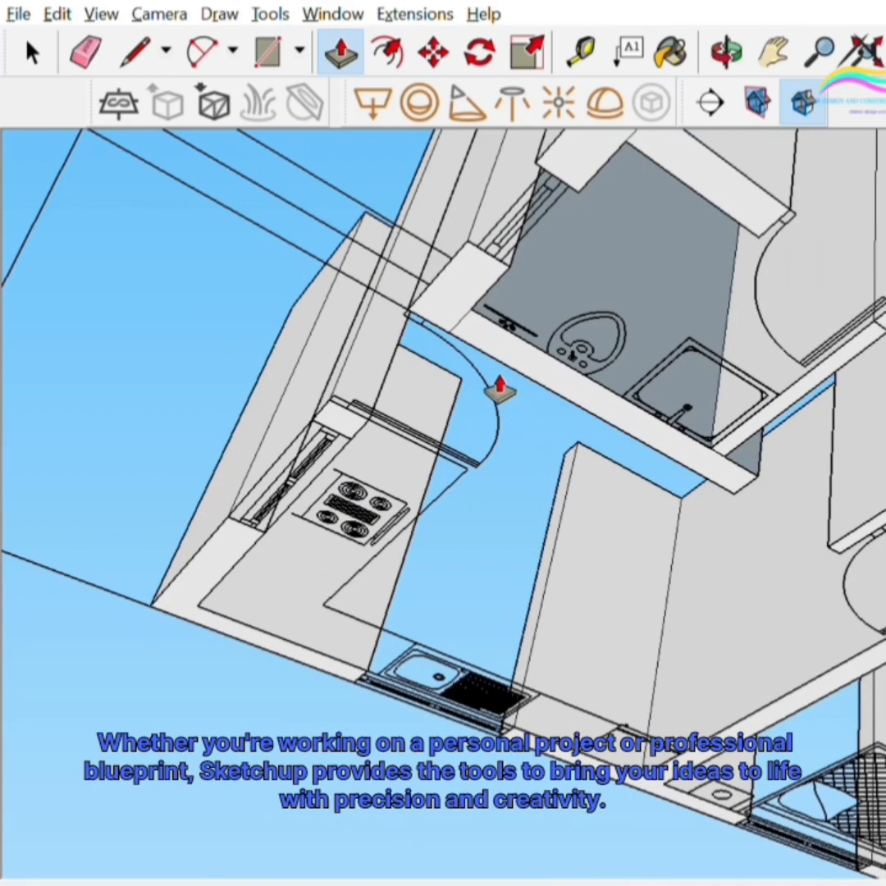
# - With the Eraser ready, examine the raised walls from the carport and outside staircase for leftover edges and gaps
pyautogui.press('e')
pyautogui.scroll(-5, 471, 309)
pyautogui.moveTo(484, 312); pyautogui.dragTo(591, 504, button='middle')
pyautogui.scroll(6, 630, 667)
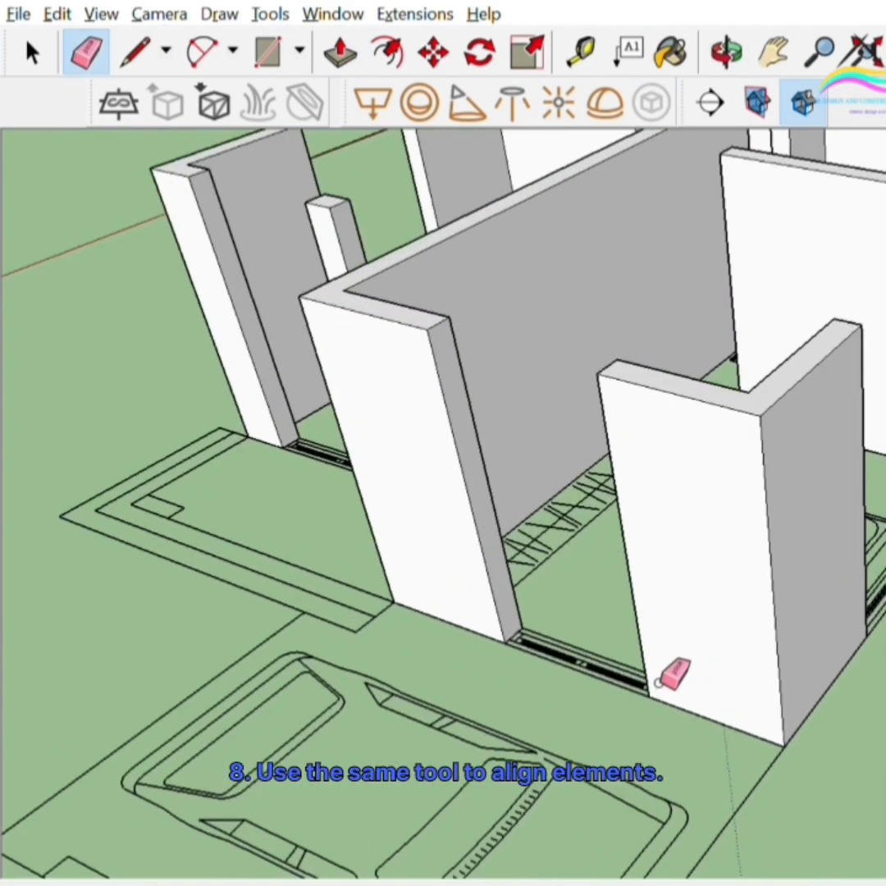
pyautogui.scroll(3, 648, 693)
pyautogui.moveTo(870, 574)
pyautogui.mouseDown(button='middle')
pyautogui.moveTo(786, 559)
pyautogui.moveTo(470, 539)
pyautogui.moveTo(794, 544)
pyautogui.moveTo(525, 541)
pyautogui.moveTo(616, 443)
pyautogui.moveTo(525, 308)
pyautogui.moveTo(775, 313)
pyautogui.moveTo(599, 372)
pyautogui.moveTo(719, 441)
pyautogui.moveTo(882, 484)
pyautogui.moveTo(878, 435)
pyautogui.moveTo(882, 484)
pyautogui.mouseUp(button='middle')
pyautogui.scroll(-3, 470, 539)
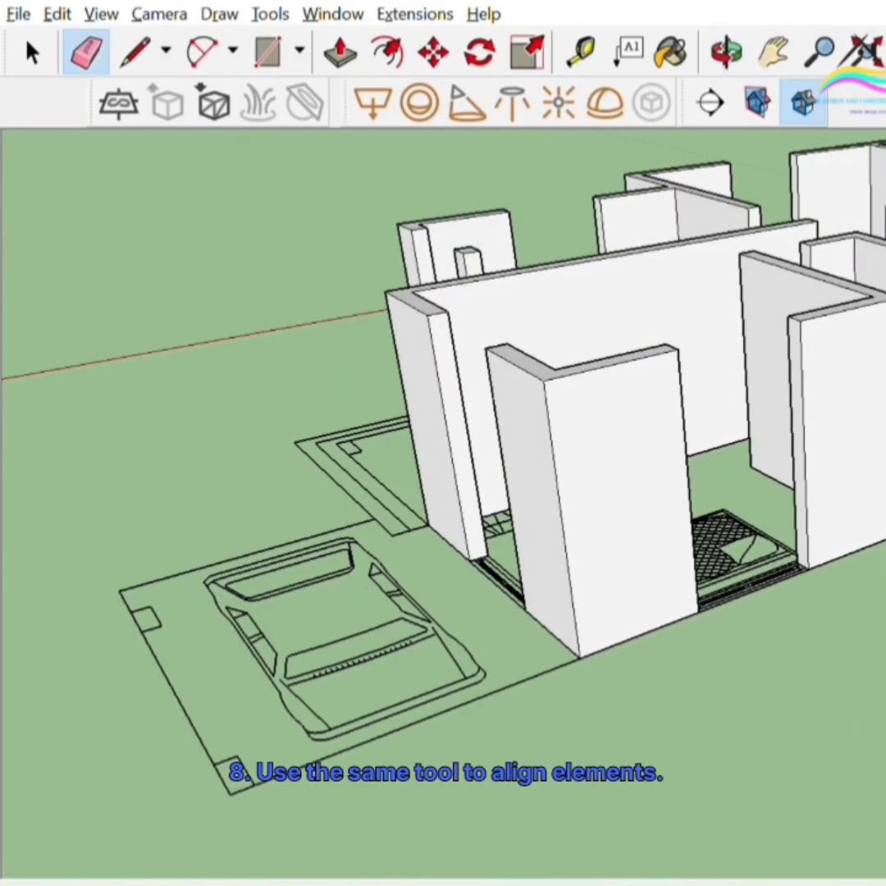
pyautogui.moveTo(586, 533)
pyautogui.mouseDown(button='middle')
pyautogui.moveTo(739, 509)
pyautogui.moveTo(385, 464)
pyautogui.moveTo(751, 471)
pyautogui.moveTo(316, 466)
pyautogui.mouseUp(button='middle')
pyautogui.scroll(-2, 516, 466)
pyautogui.moveTo(541, 466)
pyautogui.mouseDown(button='middle')
pyautogui.moveTo(221, 472)
pyautogui.moveTo(682, 475)
pyautogui.moveTo(583, 534)
pyautogui.mouseUp(button='middle')
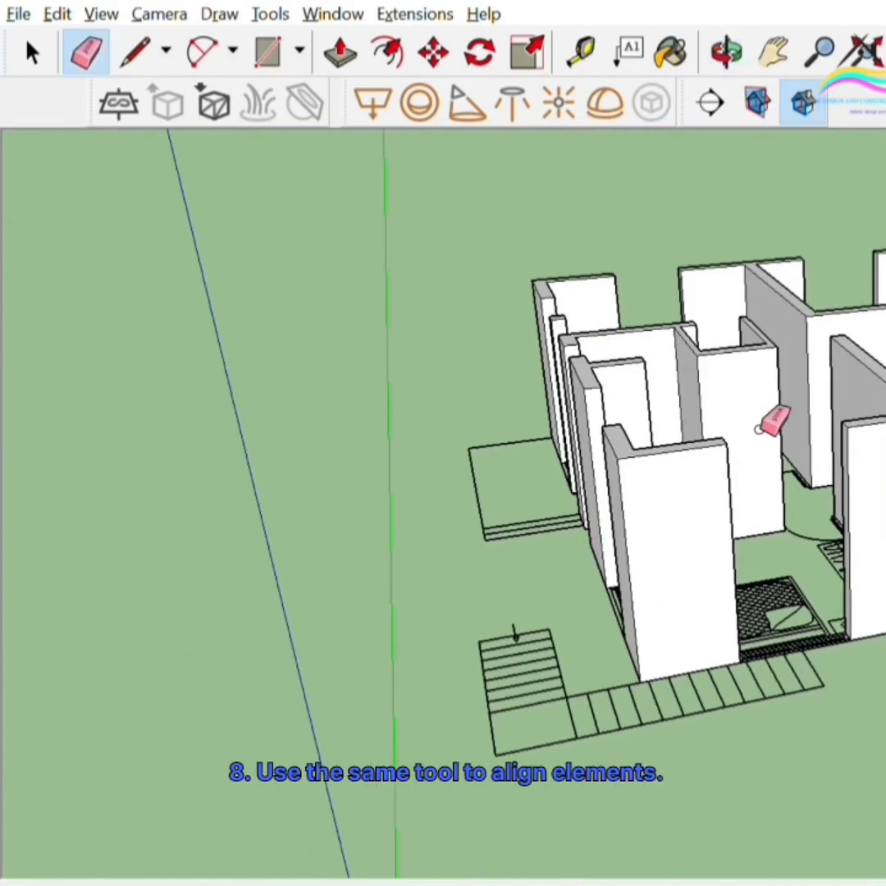
pyautogui.scroll(3, 835, 455)
pyautogui.moveTo(835, 454)
pyautogui.mouseDown(button='middle')
pyautogui.moveTo(797, 593)
pyautogui.moveTo(821, 622)
pyautogui.moveTo(619, 573)
pyautogui.moveTo(754, 562)
pyautogui.mouseUp(button='middle')
pyautogui.scroll(5, 708, 628)
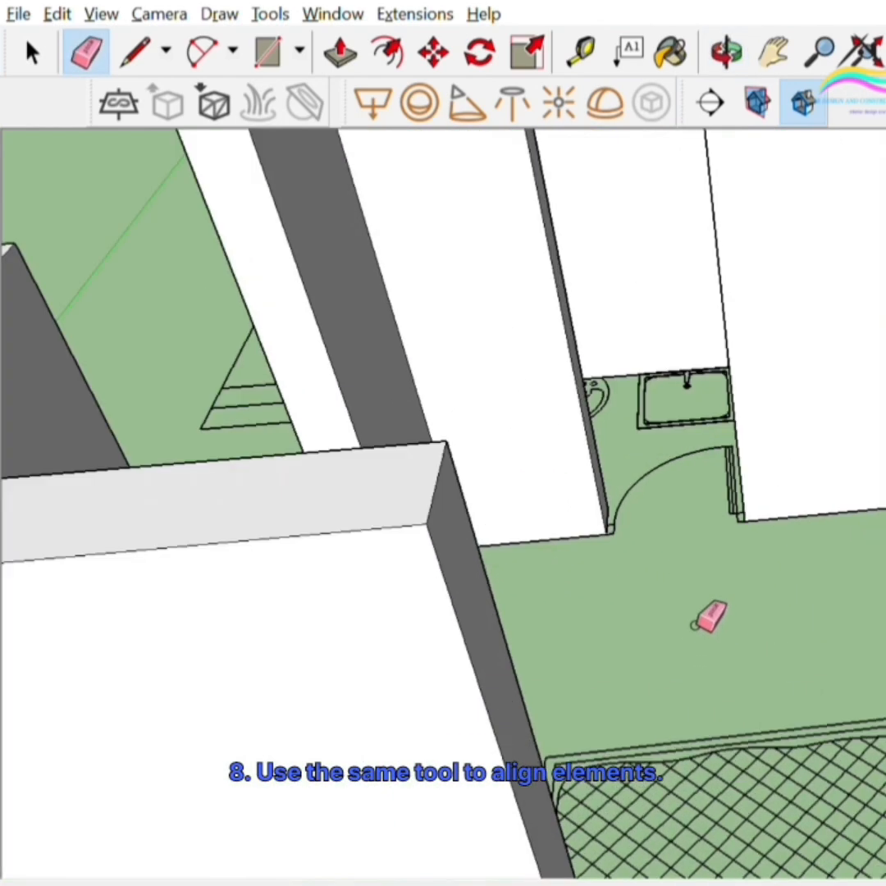
# - Draw a rectangle at wall-top level across the window gap of the bathroom beside the kitchen
pyautogui.scroll(-3, 695, 625)
pyautogui.press('r')
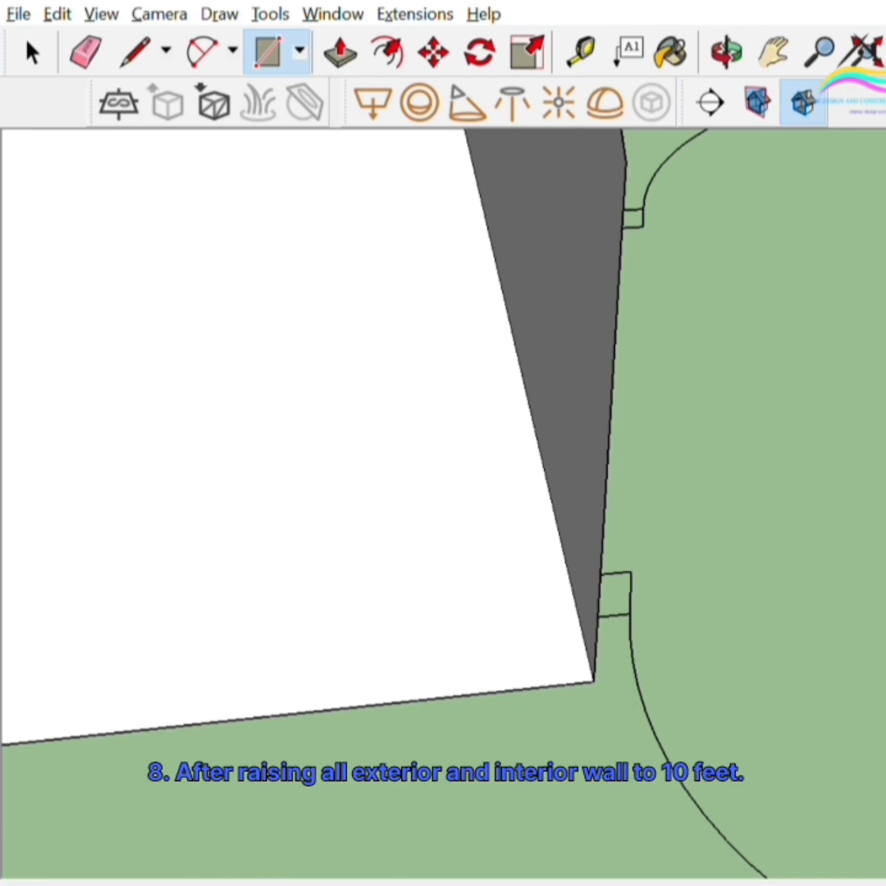
pyautogui.scroll(-4, 767, 617)
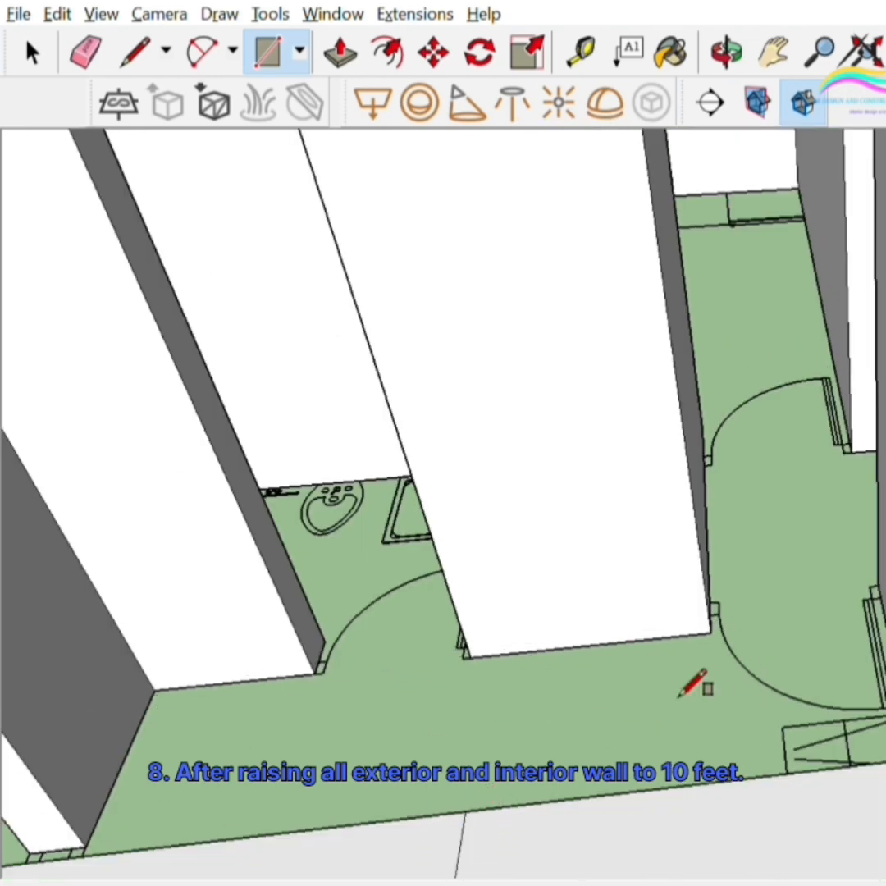
pyautogui.scroll(-10, 872, 629)
pyautogui.moveTo(872, 629); pyautogui.dragTo(738, 574, button='middle')
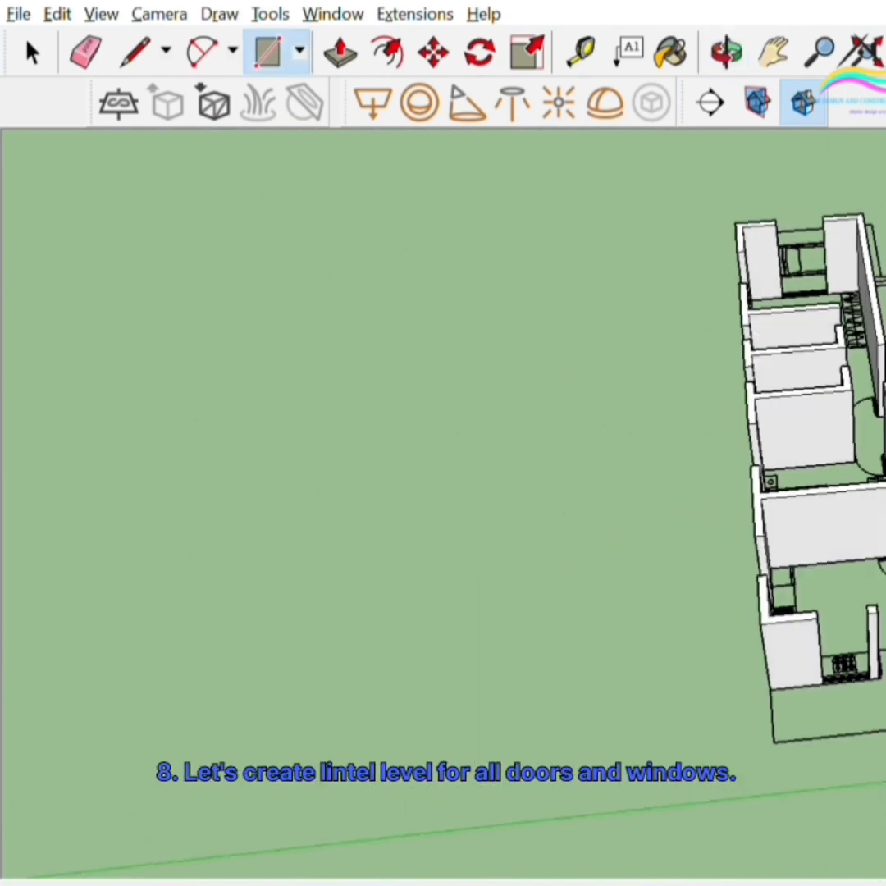
pyautogui.scroll(6, 739, 697)
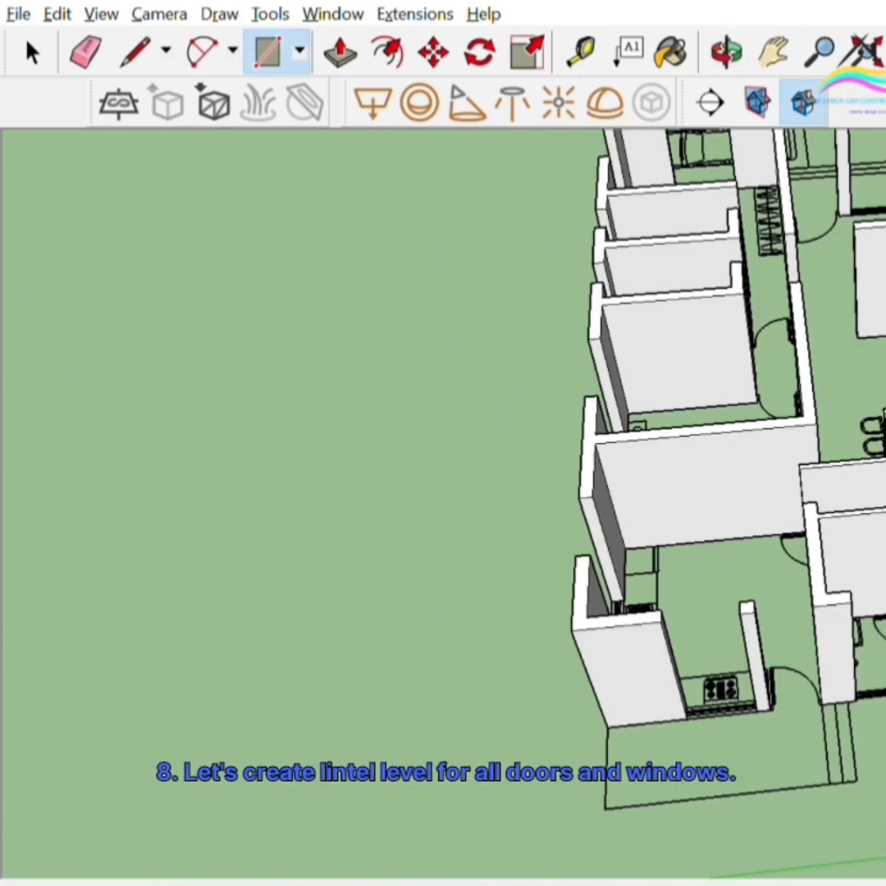
pyautogui.scroll(3, 878, 585)
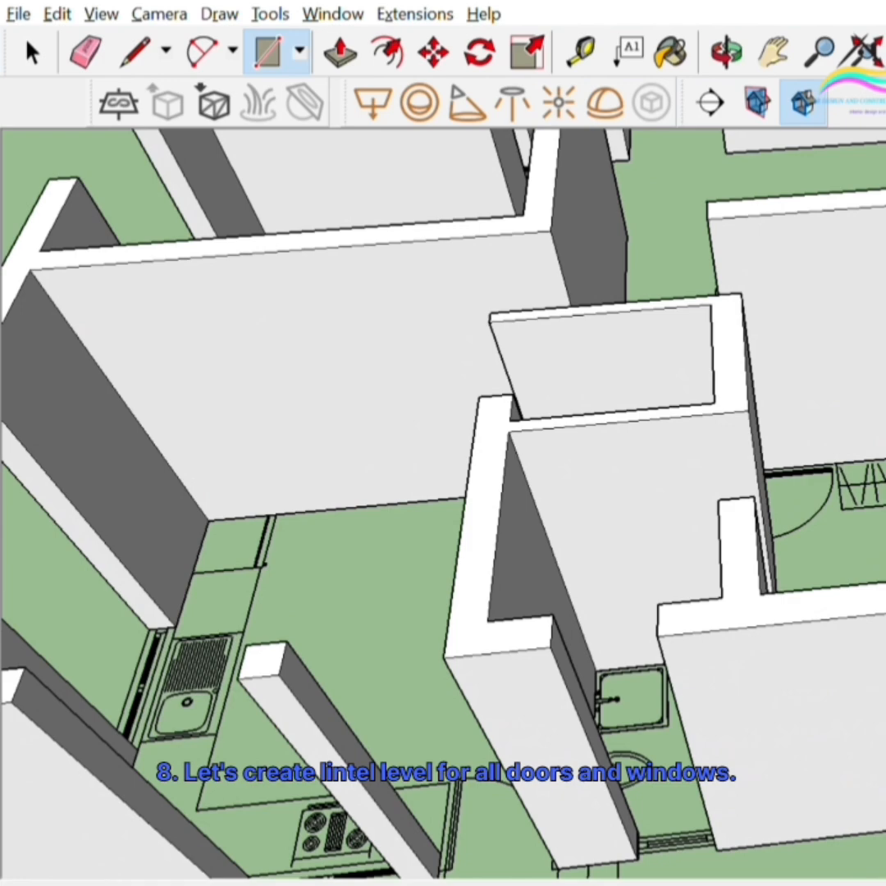
pyautogui.click(657, 605)
pyautogui.click(551, 646)
# - Draw a rectangle across the kitchen's outer door gap, from the bathroom wall corner to the narrow wall pier
pyautogui.scroll(-3, 820, 650)
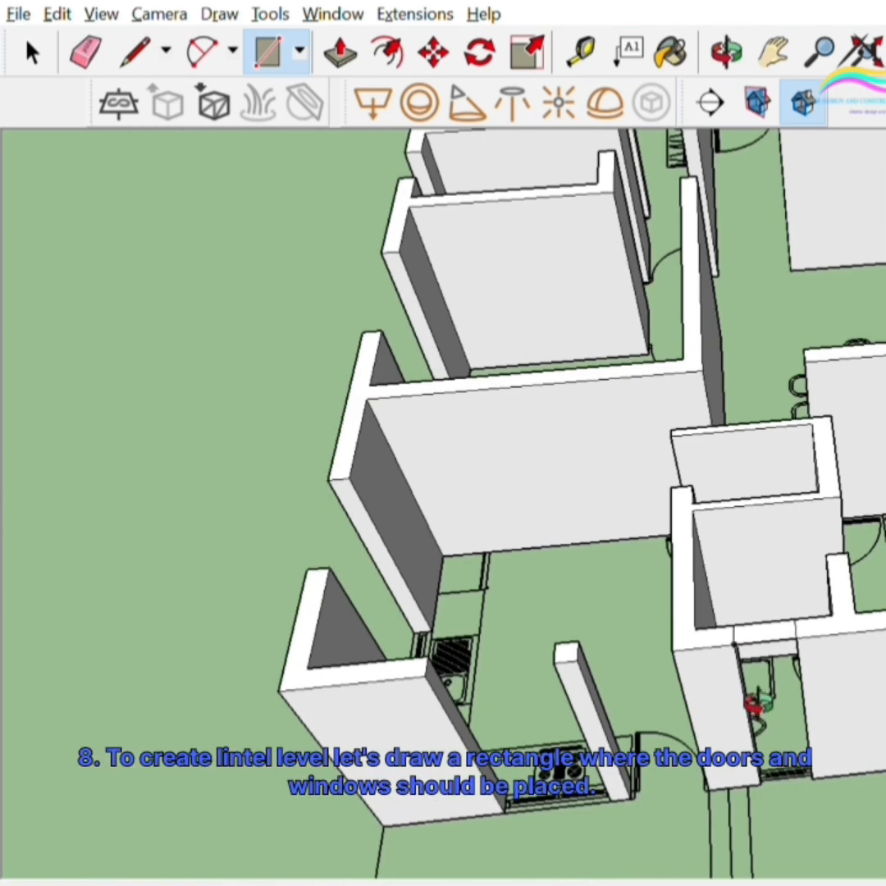
pyautogui.moveTo(747, 712); pyautogui.dragTo(864, 694, button='middle')
pyautogui.scroll(2, 857, 689)
pyautogui.click(814, 687)
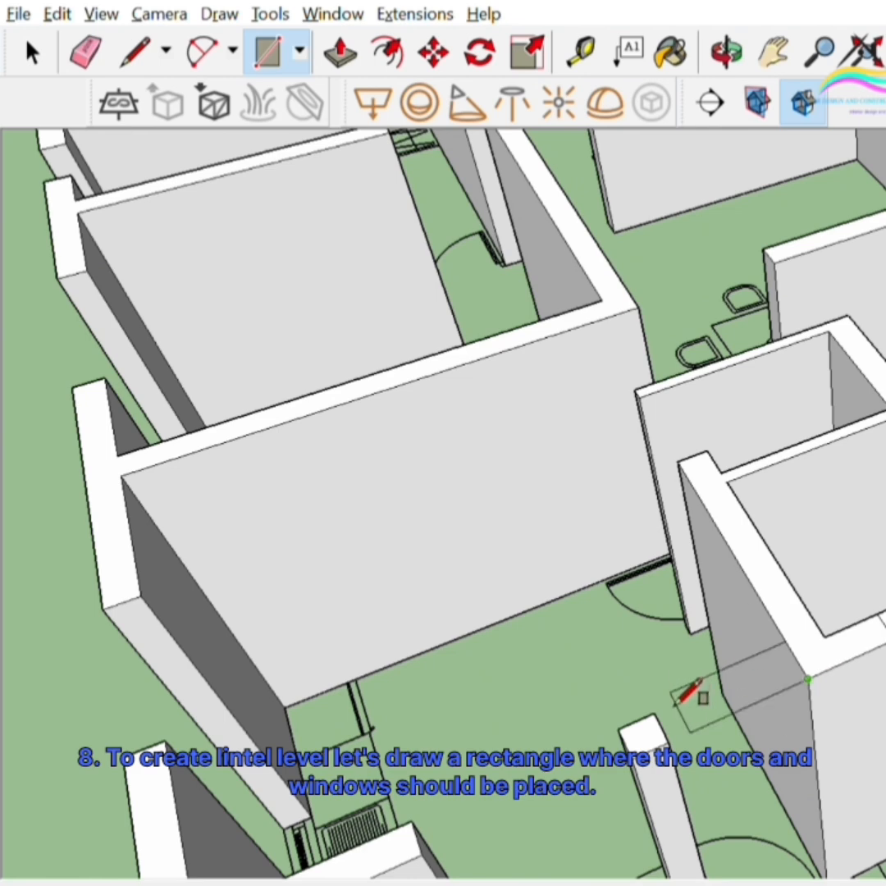
pyautogui.click(659, 715)
# - Bridge the kitchen window gap behind the hob with a rectangle between the corner wall and the narrow pier
pyautogui.scroll(-3, 870, 608)
pyautogui.scroll(5, 731, 751)
pyautogui.scroll(-4, 677, 681)
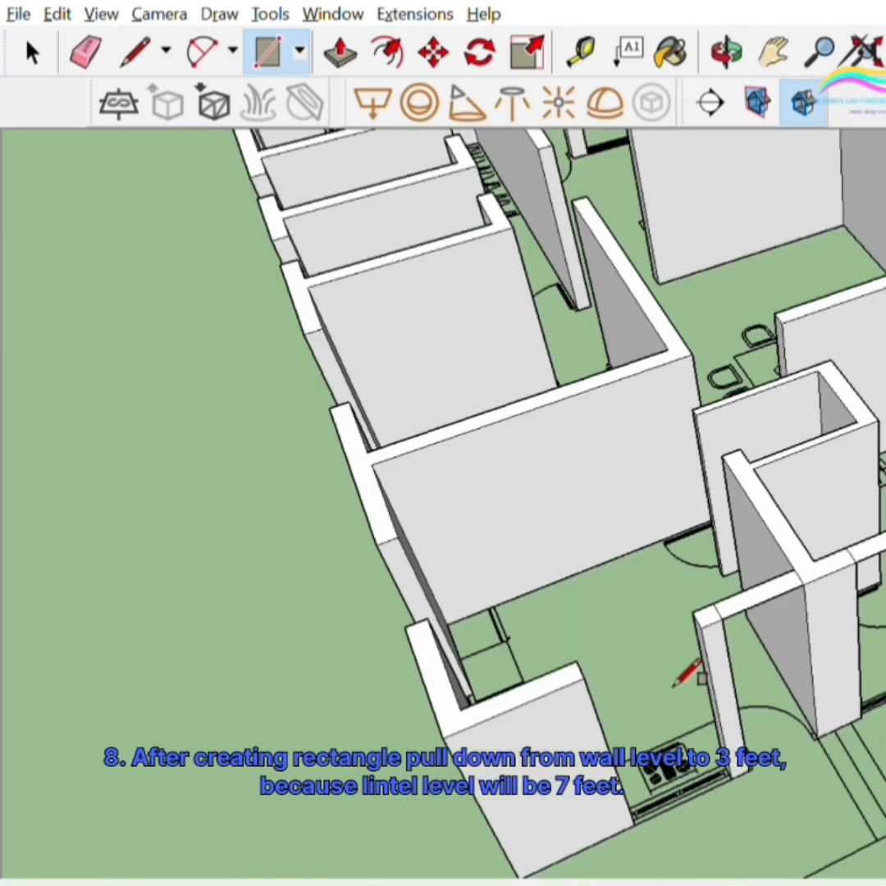
pyautogui.click(577, 662)
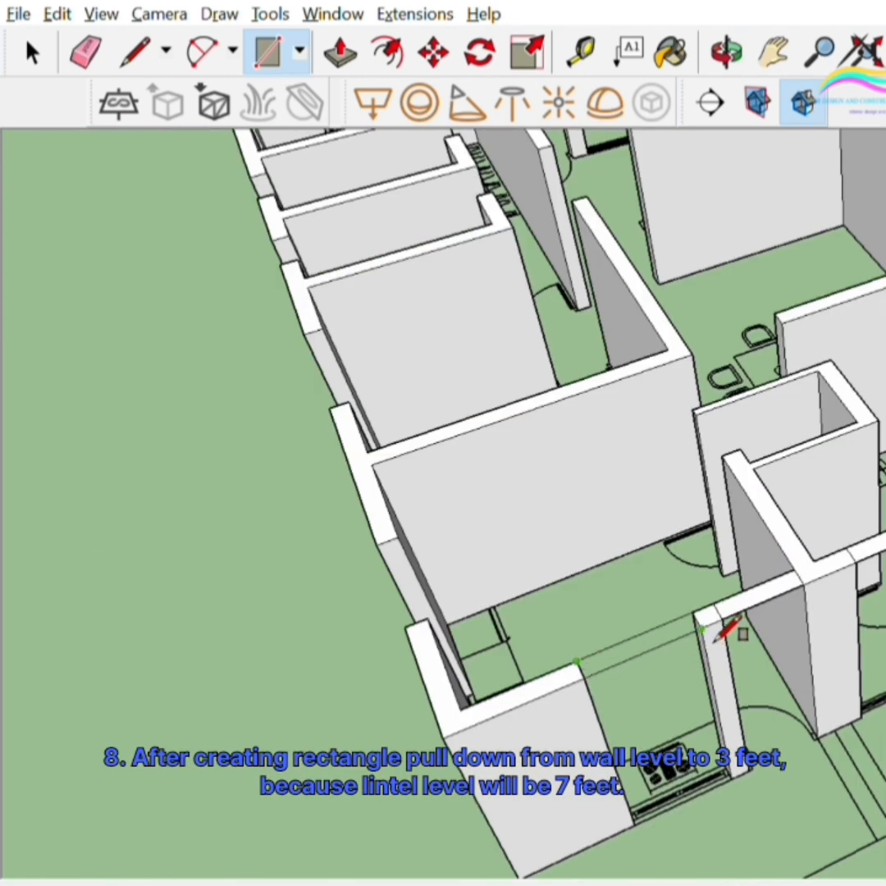
pyautogui.scroll(2, 718, 628)
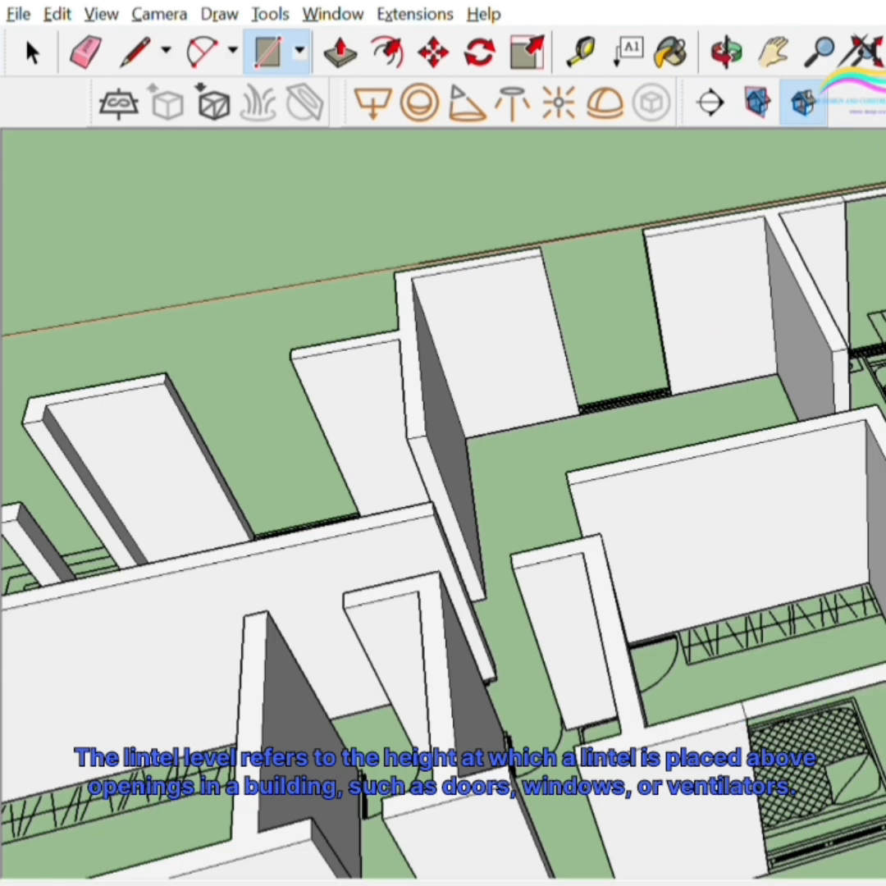
# - Draw rectangles at wall-top level across the window gaps of the two neighbouring bathrooms on the long outer wall
pyautogui.scroll(-3, 738, 726)
pyautogui.scroll(3, 668, 742)
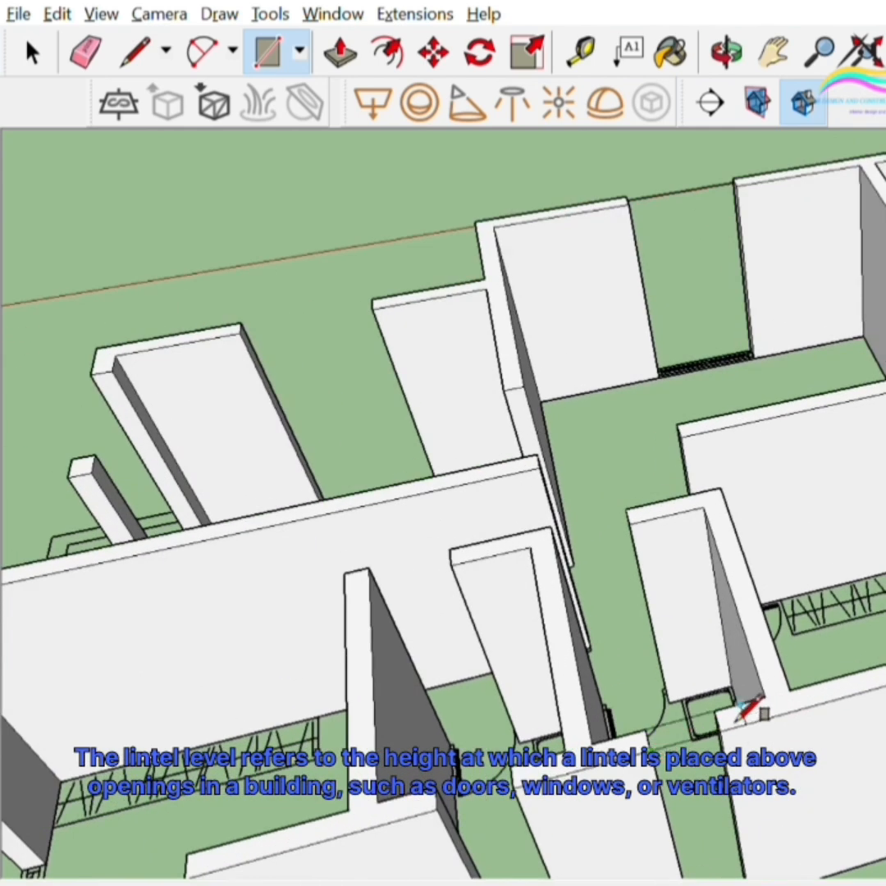
pyautogui.scroll(-3, 739, 705)
pyautogui.scroll(2, 722, 738)
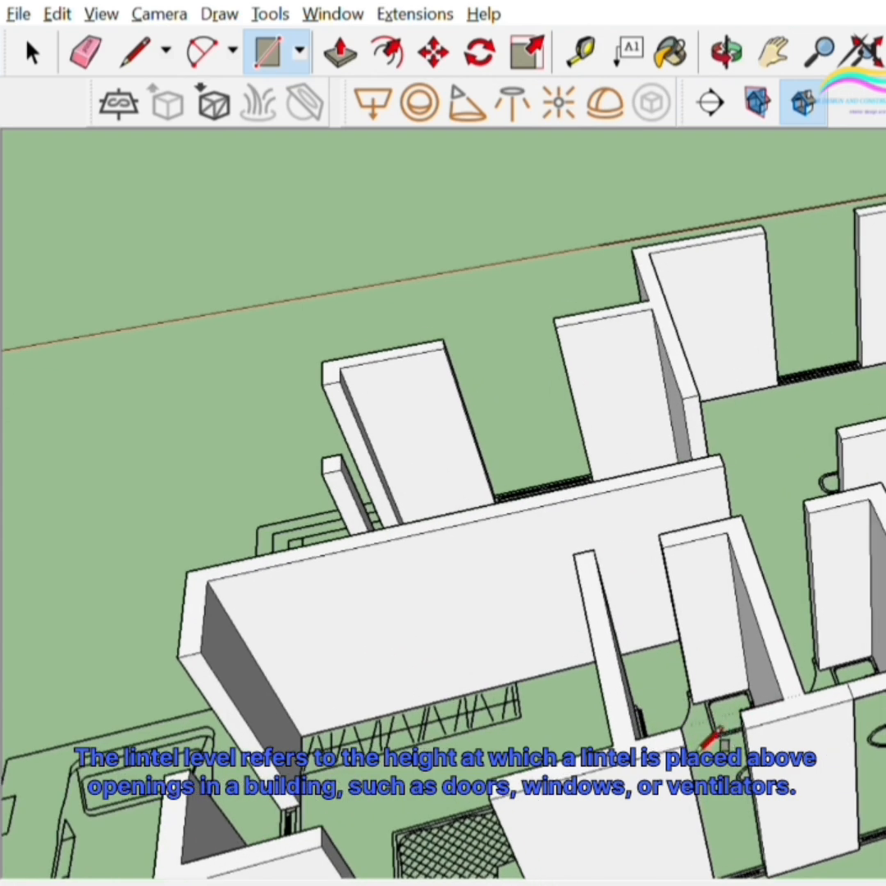
# - Bridge the carport-side bedroom's side window gap and carport-facing window gap with rectangles at wall-top level
pyautogui.scroll(-3, 648, 628)
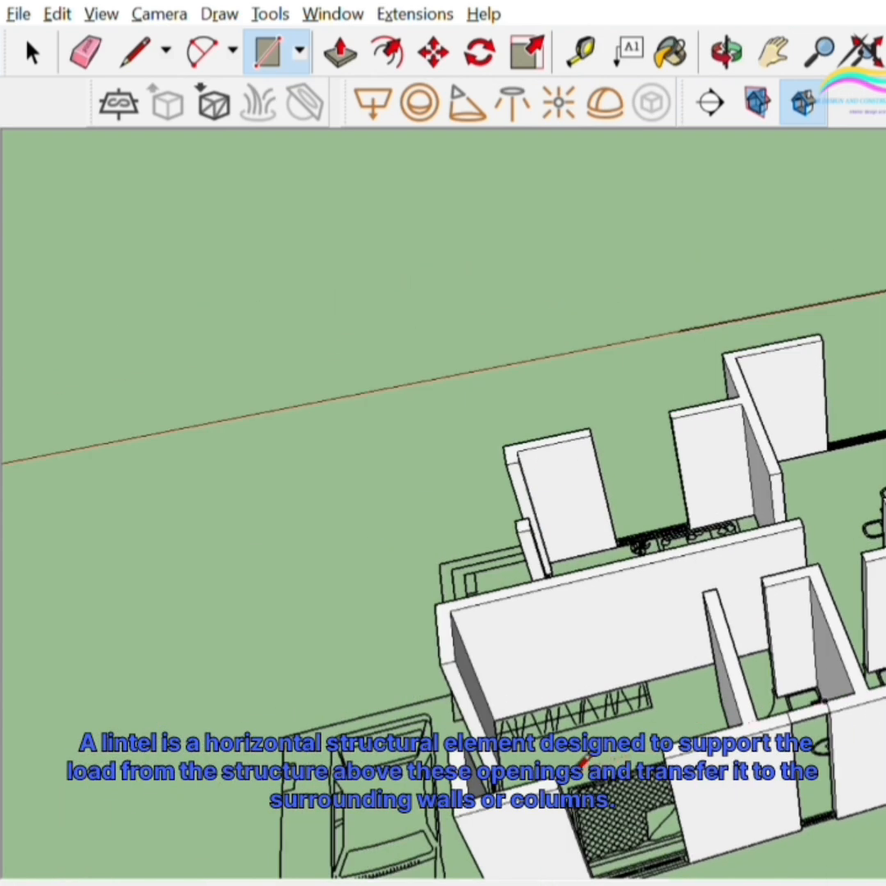
pyautogui.scroll(2, 492, 663)
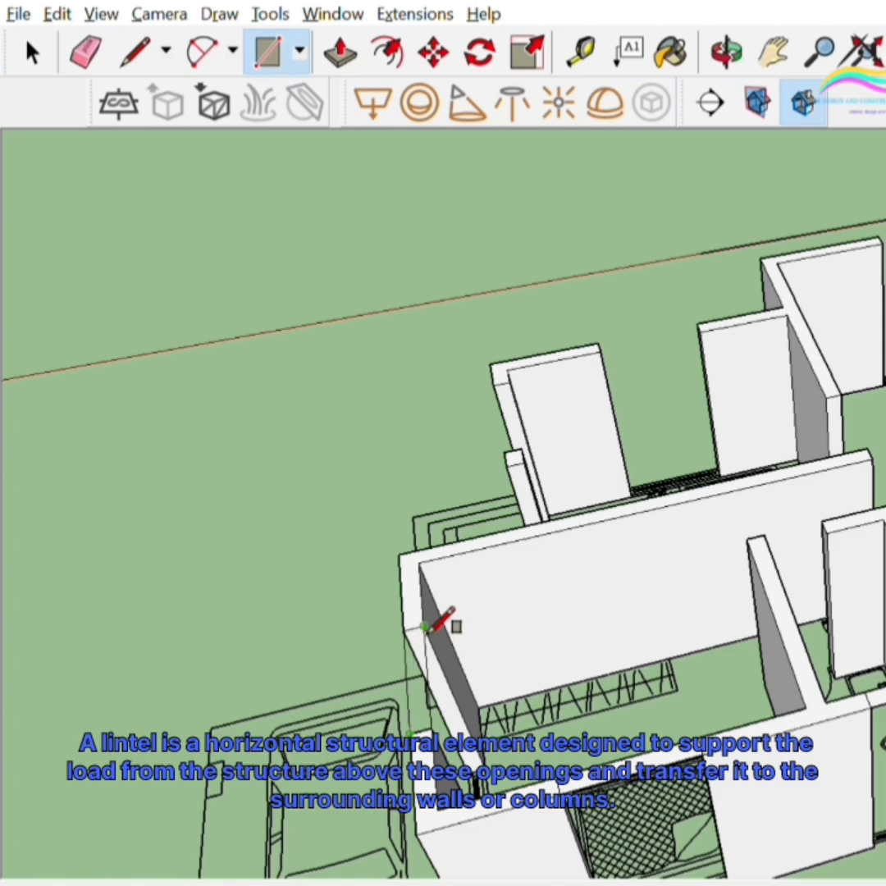
pyautogui.scroll(-1, 634, 734)
# - Bridge the dining area's window gap in the staircase-side outer wall with a rectangle at wall-top level
pyautogui.moveTo(634, 734)
pyautogui.mouseDown(button='middle')
pyautogui.moveTo(779, 742)
pyautogui.moveTo(878, 705)
pyautogui.mouseUp(button='middle')
pyautogui.scroll(1, 880, 701)
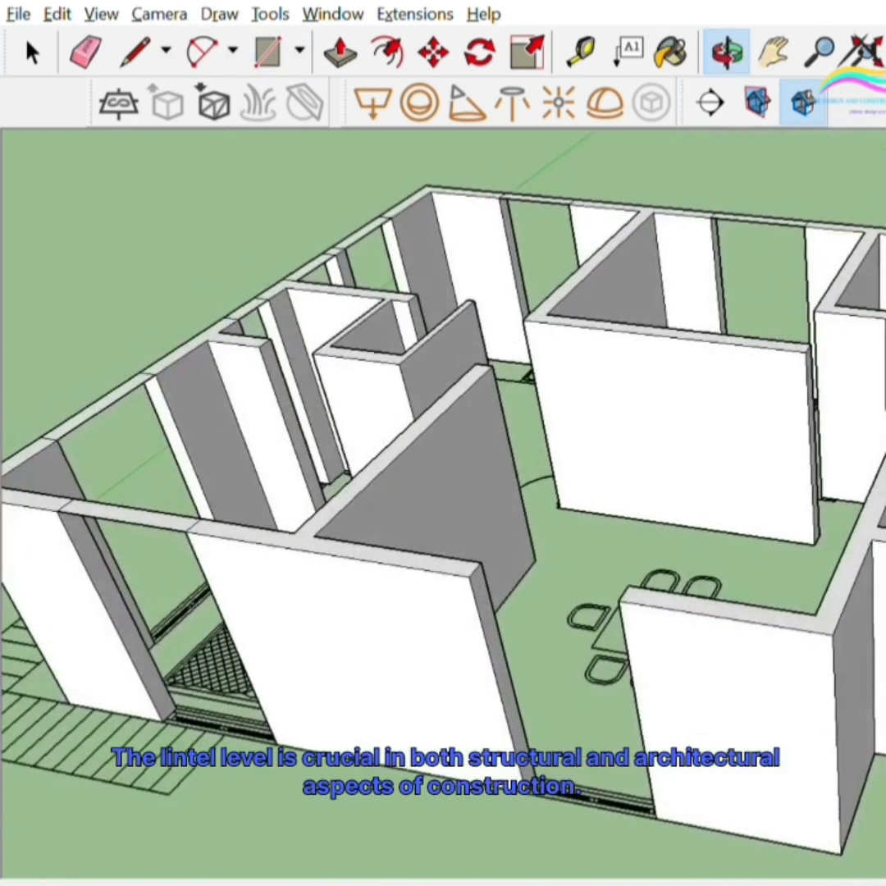
pyautogui.scroll(4, 493, 459)
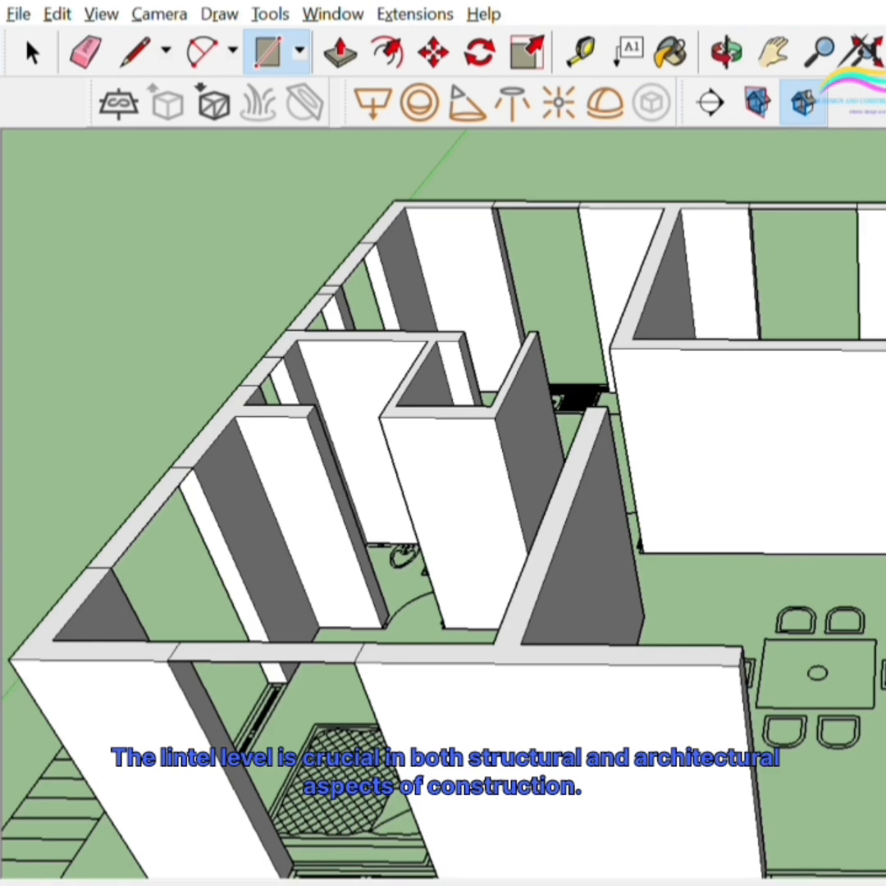
pyautogui.moveTo(612, 692); pyautogui.dragTo(719, 704, button='middle')
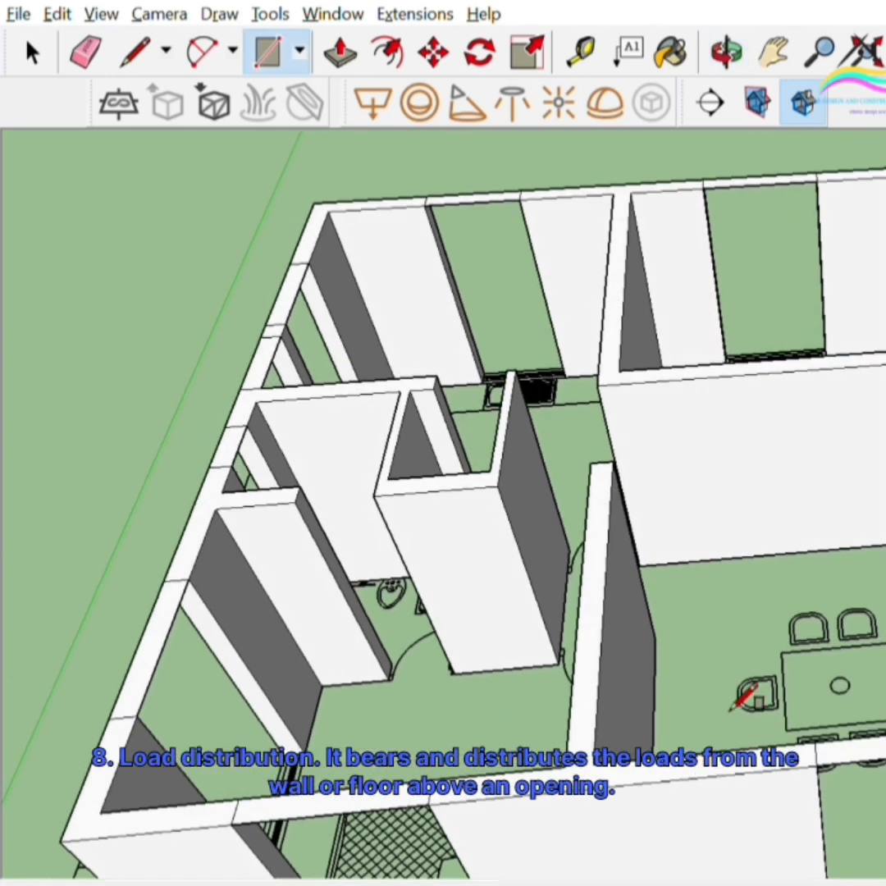
# - Examine the bridged outer wall openings around the staircase, porch, living room and dining area for gaps still open
pyautogui.scroll(-3, 732, 625)
pyautogui.moveTo(732, 625); pyautogui.dragTo(738, 673, button='middle')
pyautogui.scroll(3, 747, 652)
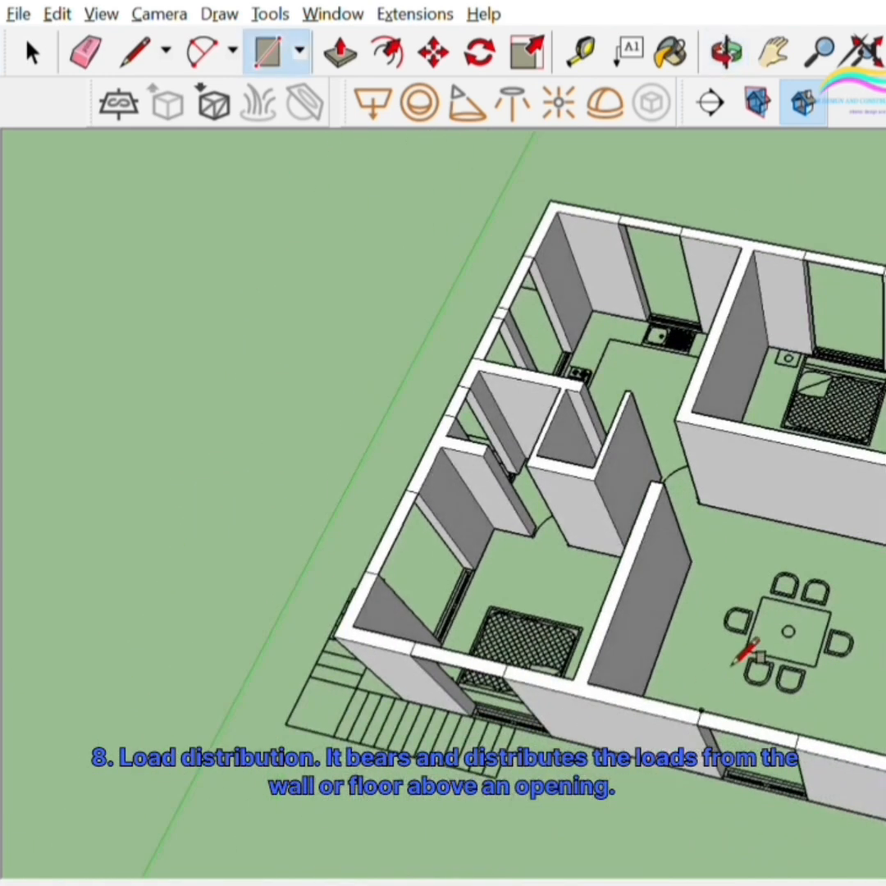
pyautogui.scroll(-2, 742, 654)
pyautogui.click(33, 51)
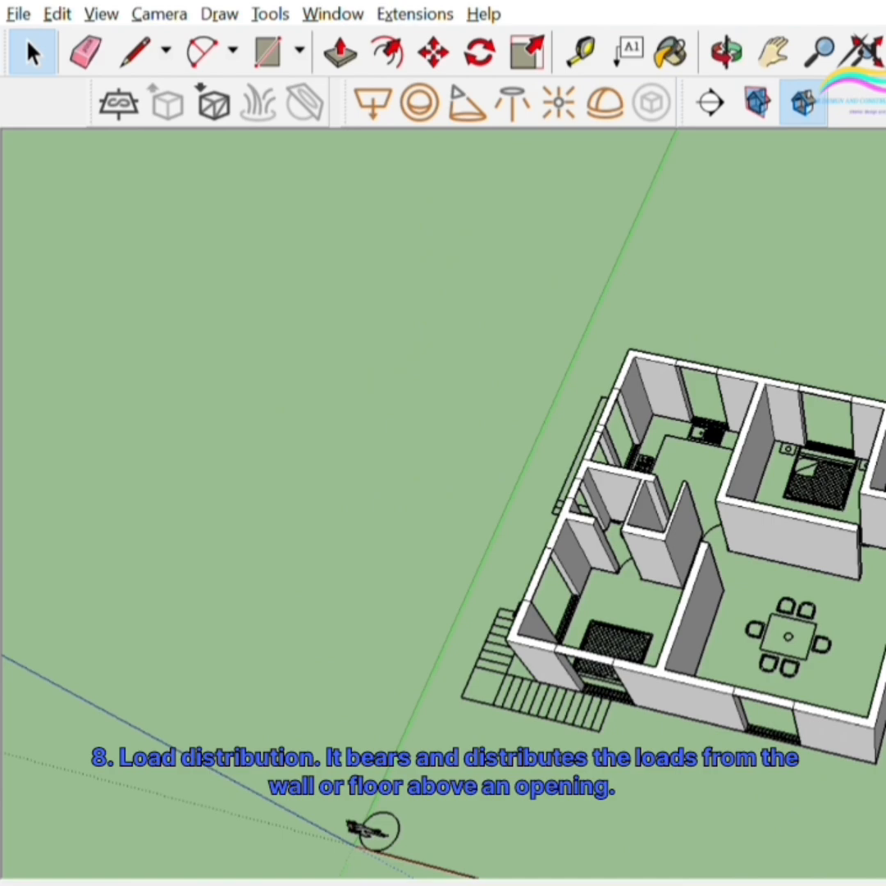
pyautogui.moveTo(533, 574); pyautogui.dragTo(575, 410, button='middle')
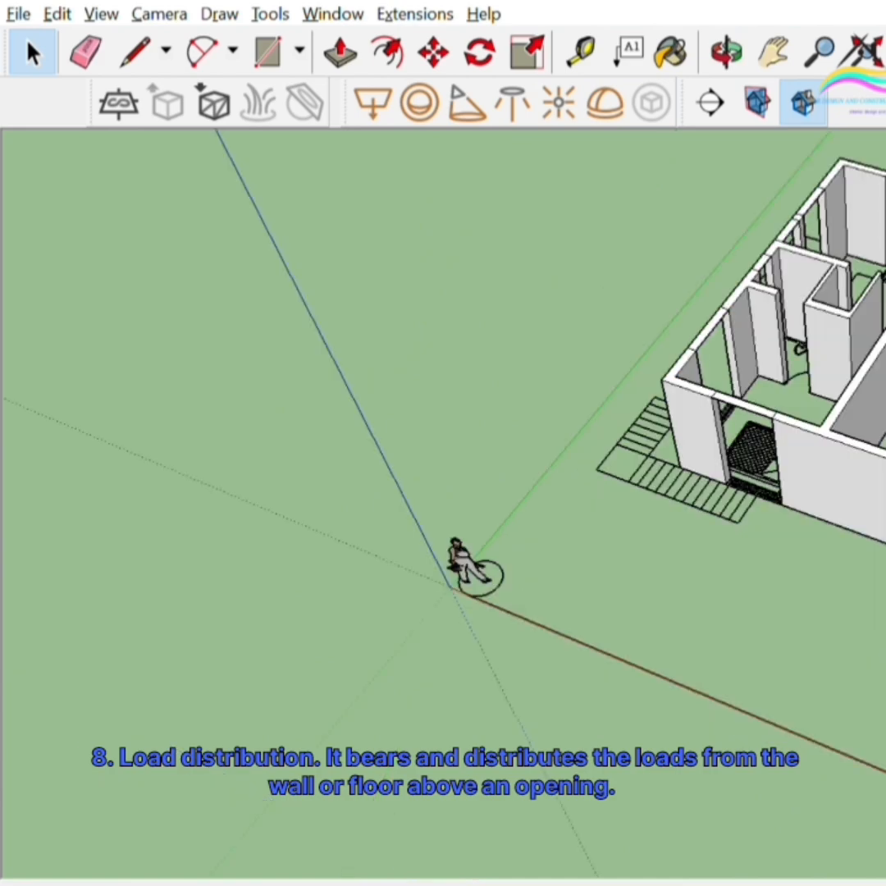
pyautogui.moveTo(697, 484); pyautogui.dragTo(386, 426, button='middle')
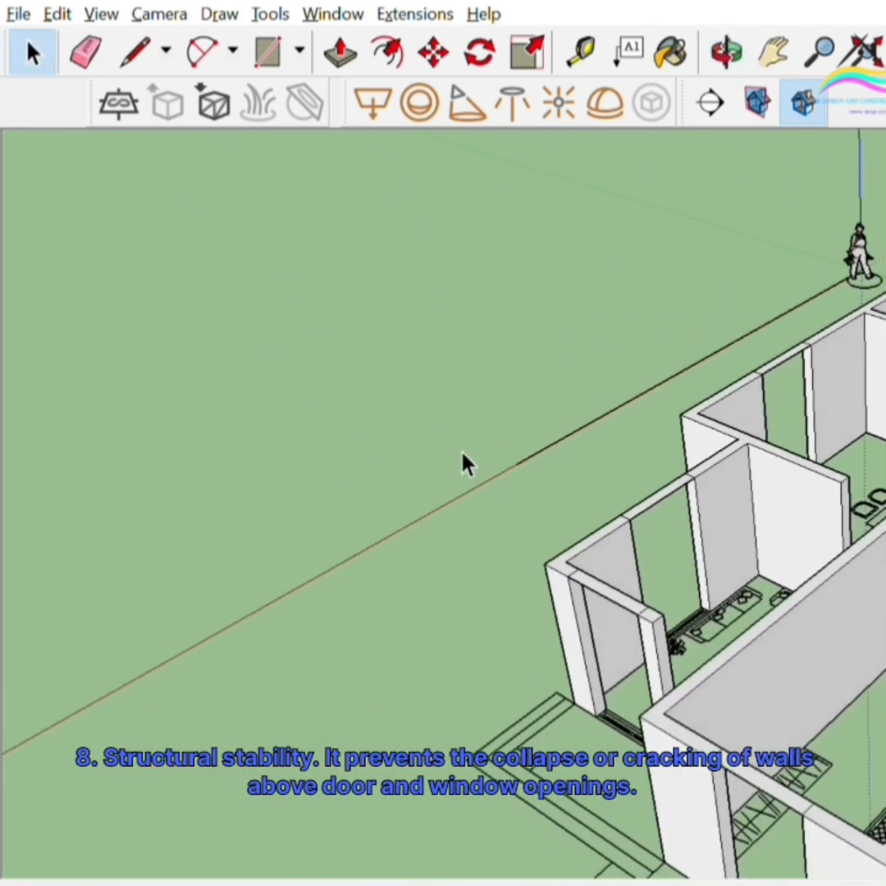
pyautogui.scroll(3, 619, 640)
pyautogui.scroll(-3, 767, 566)
pyautogui.moveTo(827, 678); pyautogui.dragTo(882, 689, button='middle')
pyautogui.scroll(5, 878, 591)
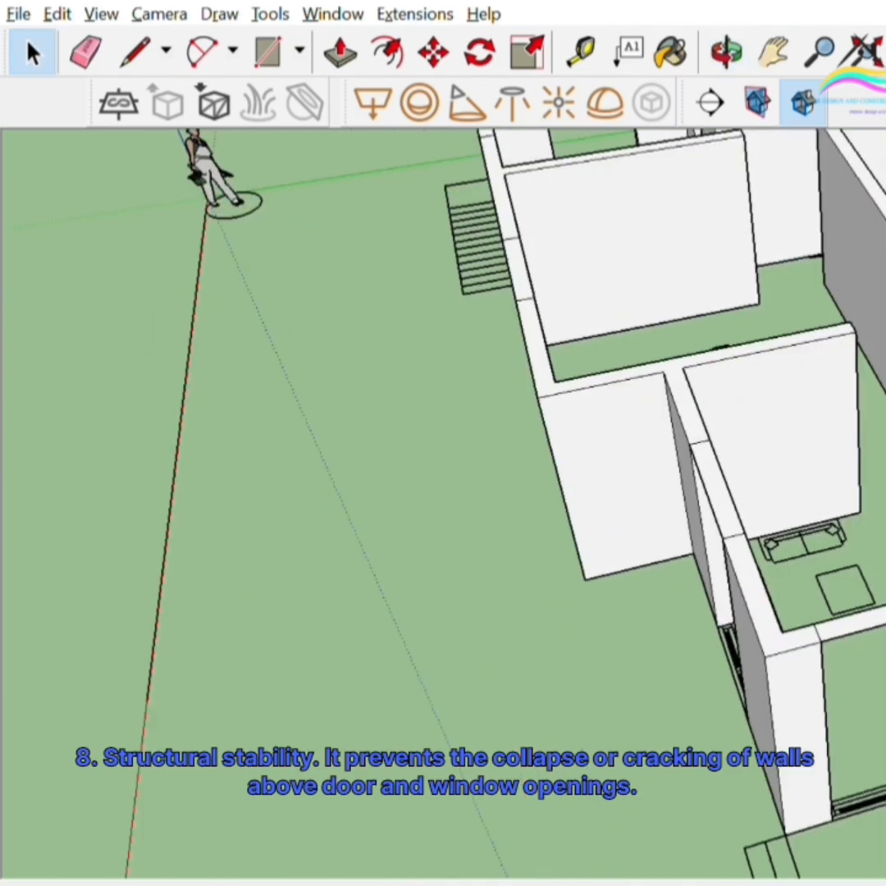
pyautogui.moveTo(722, 575); pyautogui.dragTo(877, 607, button='middle')
pyautogui.scroll(-6, 797, 455)
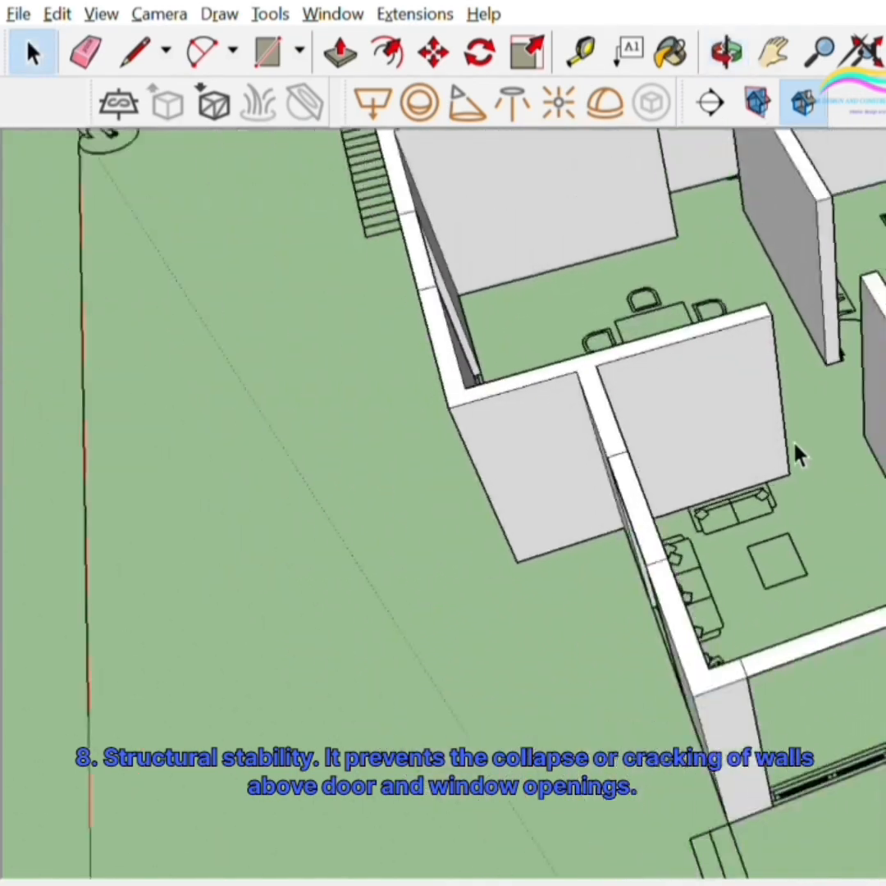
# - Draw a rectangle across the door gap of the bathroom next to the carport-side bedroom, at wall-top level
pyautogui.scroll(3, 681, 361)
pyautogui.moveTo(574, 411)
pyautogui.mouseDown(button='middle')
pyautogui.moveTo(780, 493)
pyautogui.moveTo(851, 603)
pyautogui.moveTo(692, 643)
pyautogui.mouseUp(button='middle')
pyautogui.scroll(5, 821, 500)
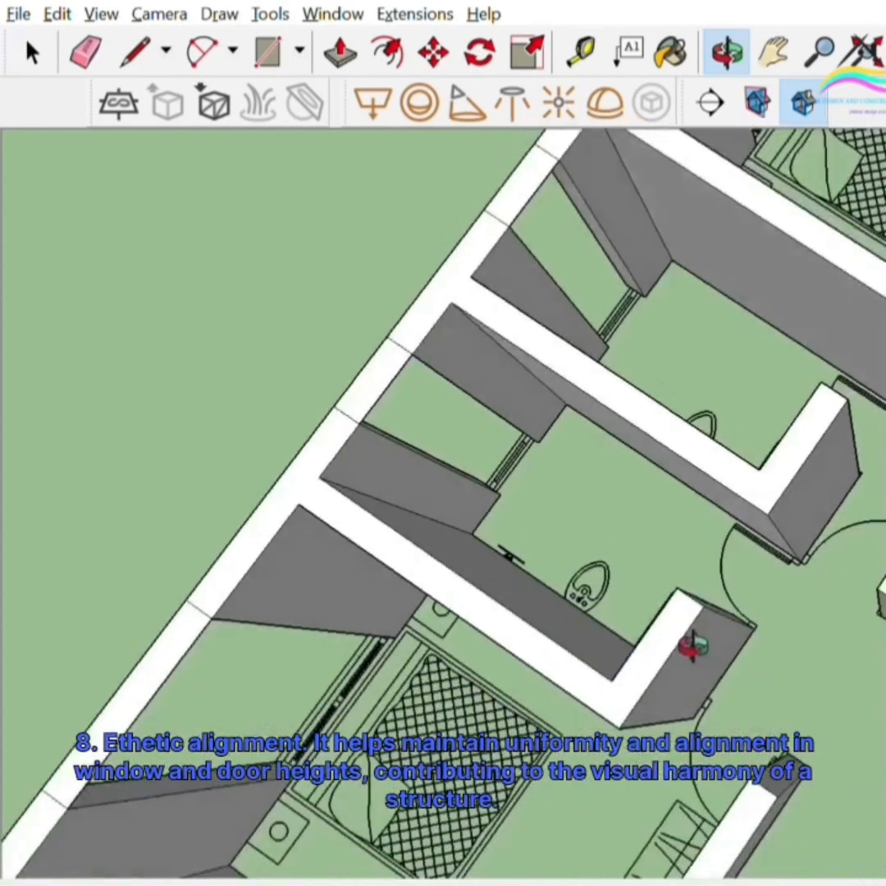
pyautogui.scroll(3, 673, 628)
pyautogui.press('r')
pyautogui.scroll(2, 685, 599)
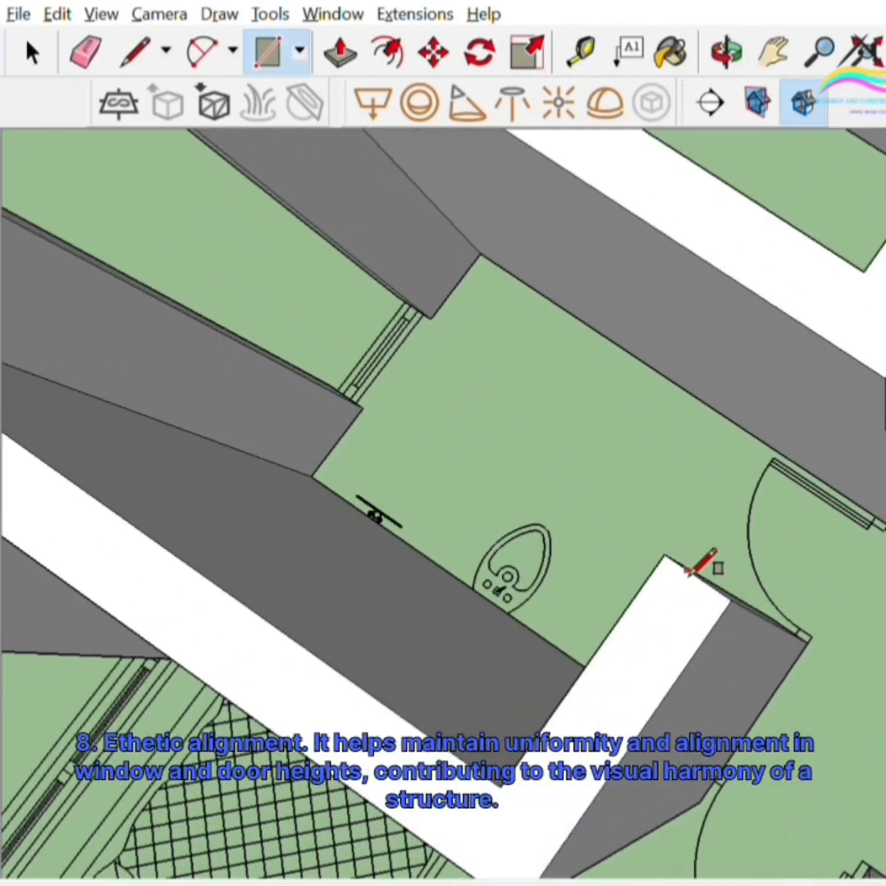
pyautogui.click(671, 560)
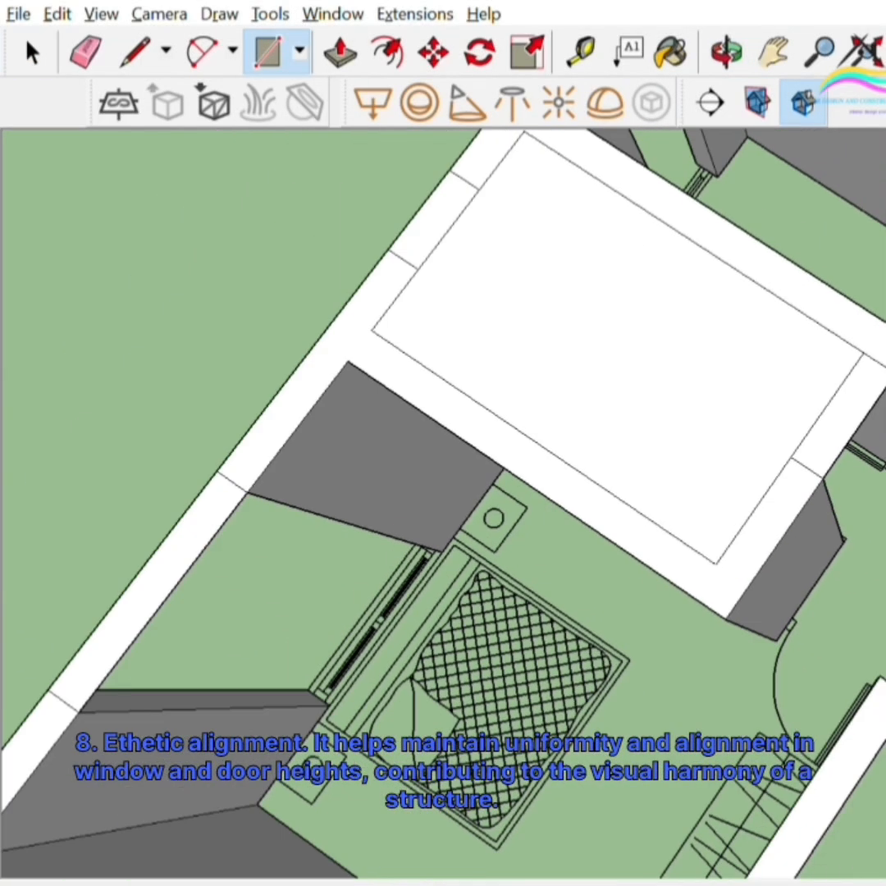
# - Draw a rectangle from the bathroom wall corner to the opposite wall, bridging the adjoining bedroom's door gap
pyautogui.scroll(-4, 881, 502)
pyautogui.moveTo(779, 570)
pyautogui.mouseDown(button='middle')
pyautogui.moveTo(662, 645)
pyautogui.moveTo(291, 621)
pyautogui.moveTo(276, 592)
pyautogui.mouseUp(button='middle')
pyautogui.scroll(3, 815, 445)
pyautogui.moveTo(815, 444)
pyautogui.mouseDown(button='middle')
pyautogui.moveTo(736, 583)
pyautogui.moveTo(467, 632)
pyautogui.moveTo(581, 425)
pyautogui.moveTo(862, 470)
pyautogui.moveTo(743, 589)
pyautogui.mouseUp(button='middle')
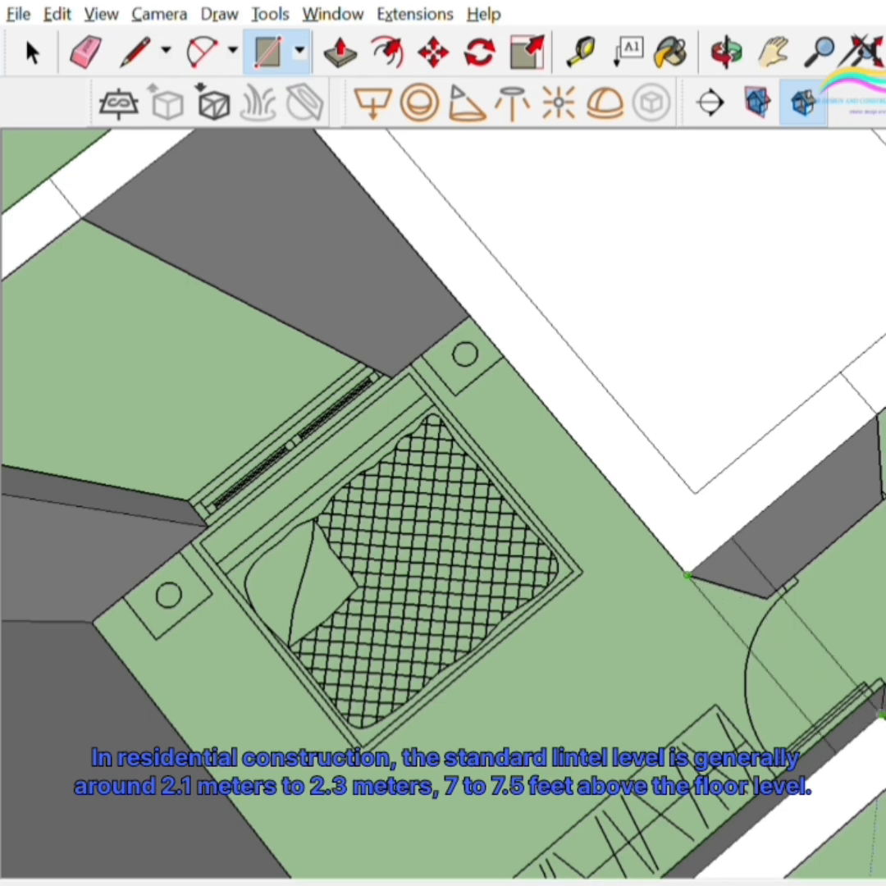
pyautogui.scroll(-5, 697, 574)
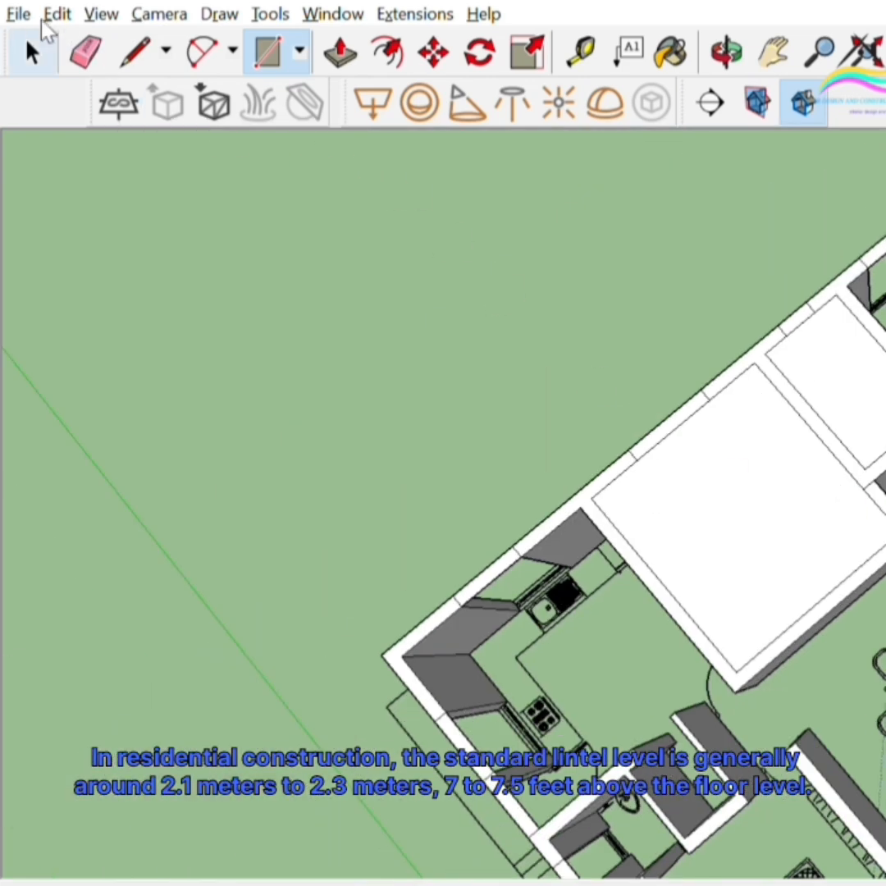
# - Delete the unwanted faces covering the middle bedroom and the adjoining bathroom at wall-top level
pyautogui.click(33, 52)
pyautogui.click(779, 537)
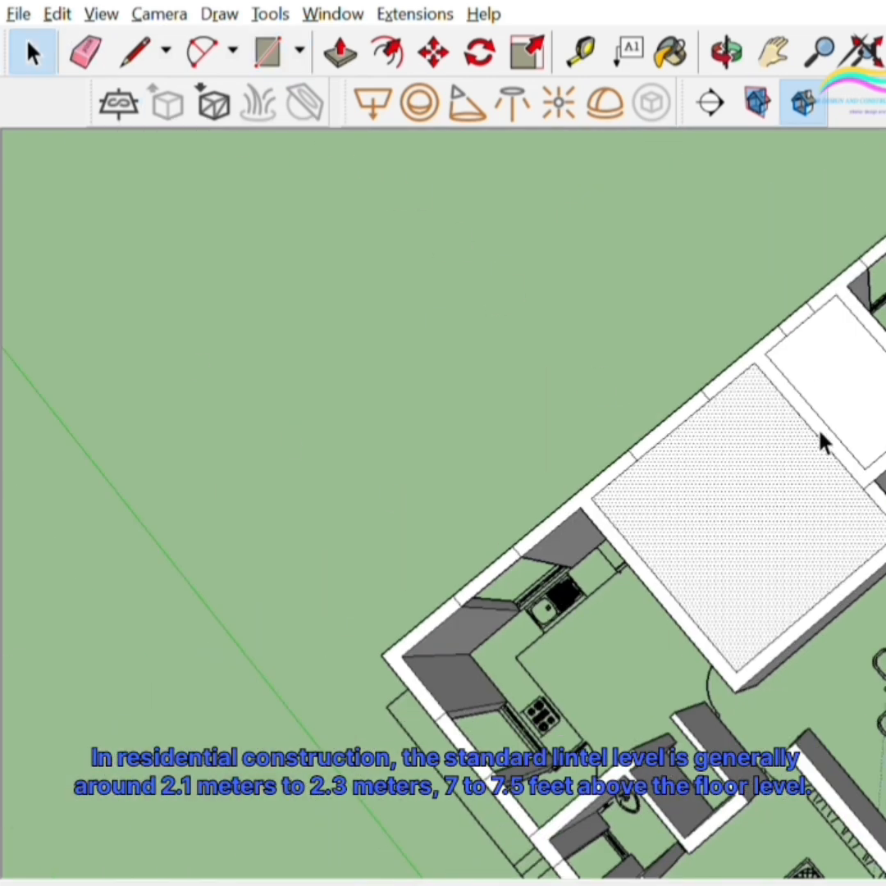
pyautogui.press('Delete')
# - Examine the wall tops around the bedrooms, the two bathrooms and the hallway for door gaps still to bridge
pyautogui.moveTo(854, 371); pyautogui.dragTo(868, 337, button='middle')
pyautogui.scroll(5, 868, 492)
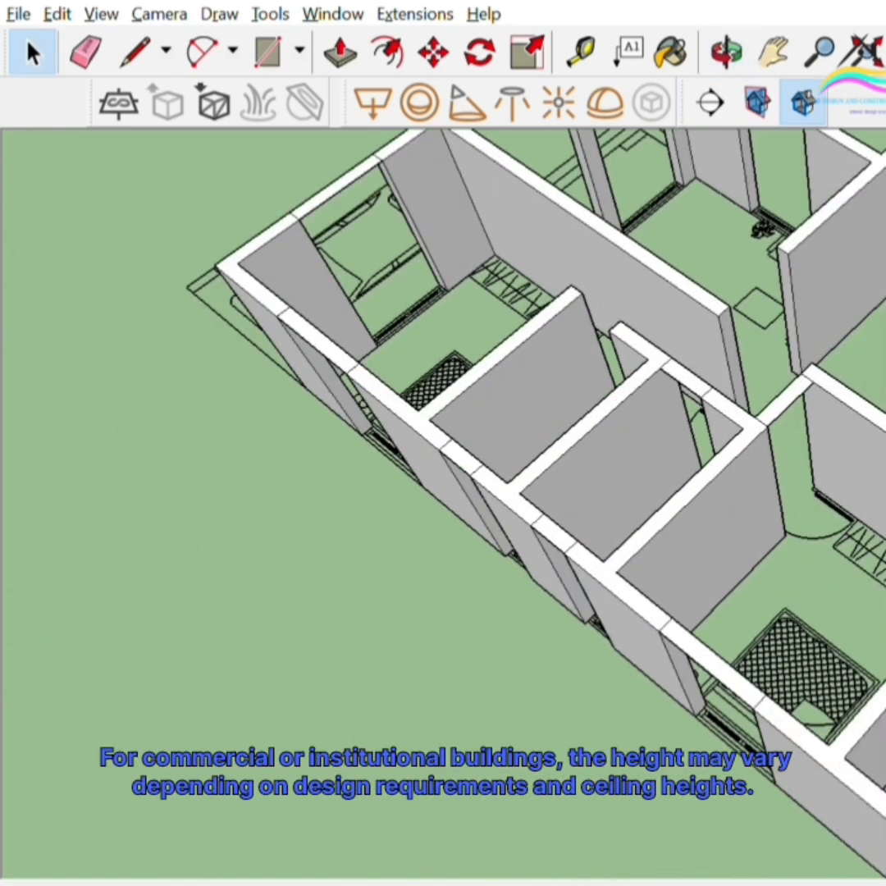
pyautogui.moveTo(868, 493); pyautogui.dragTo(882, 557, button='middle')
pyautogui.press('r')
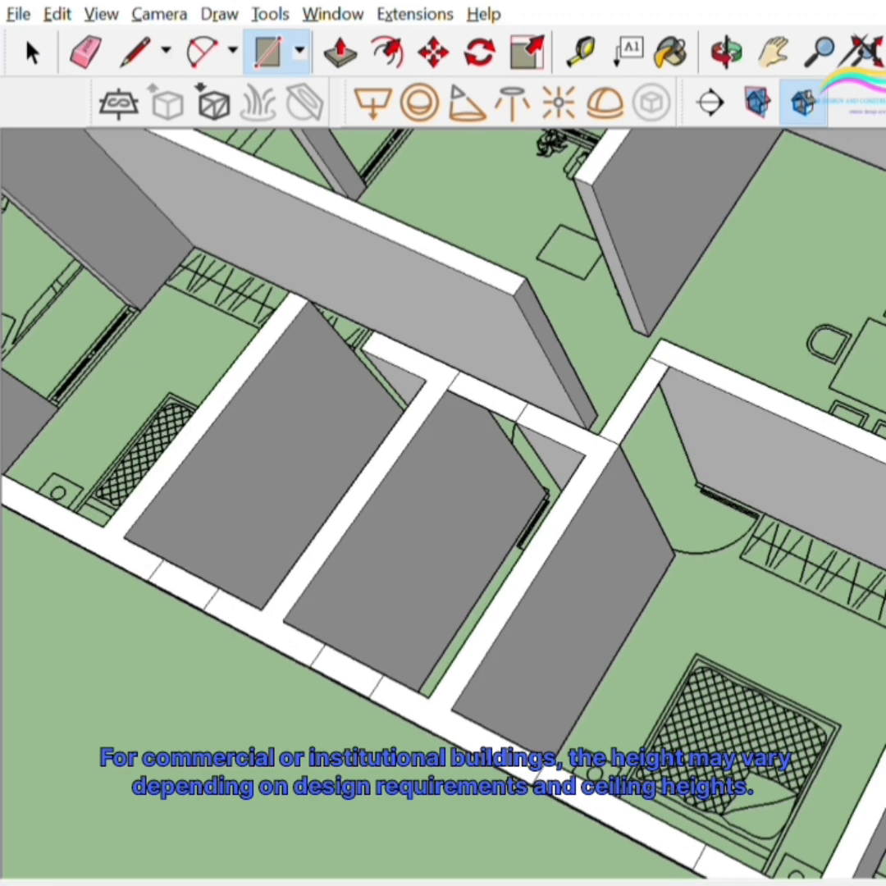
pyautogui.scroll(-3, 878, 558)
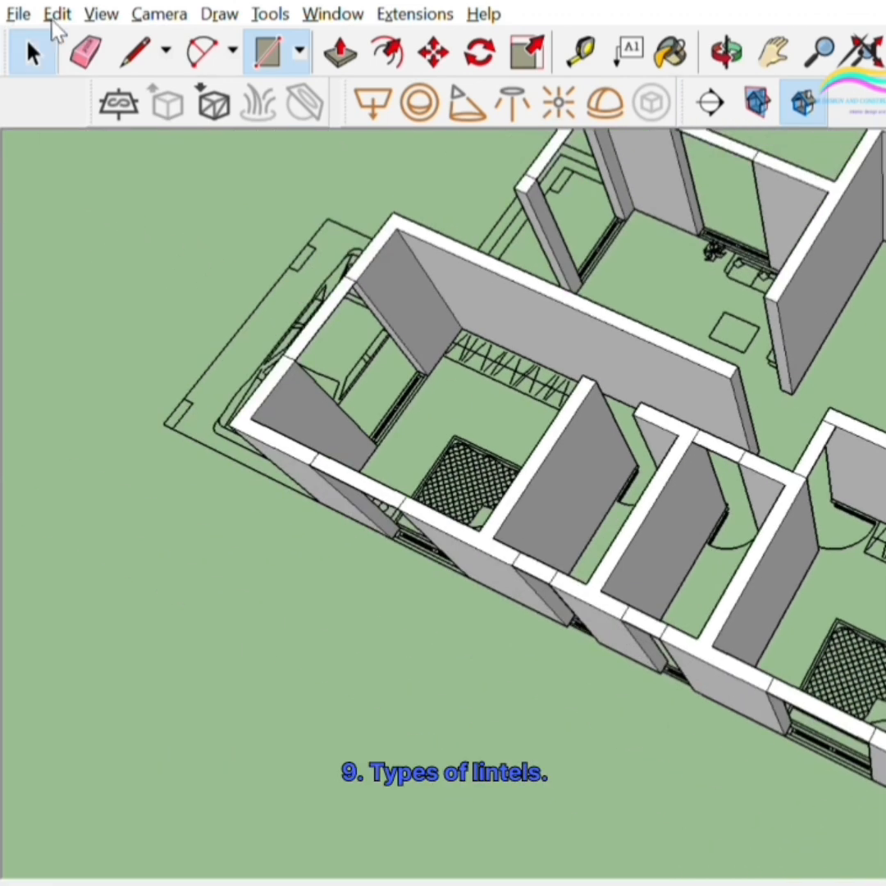
pyautogui.click(33, 53)
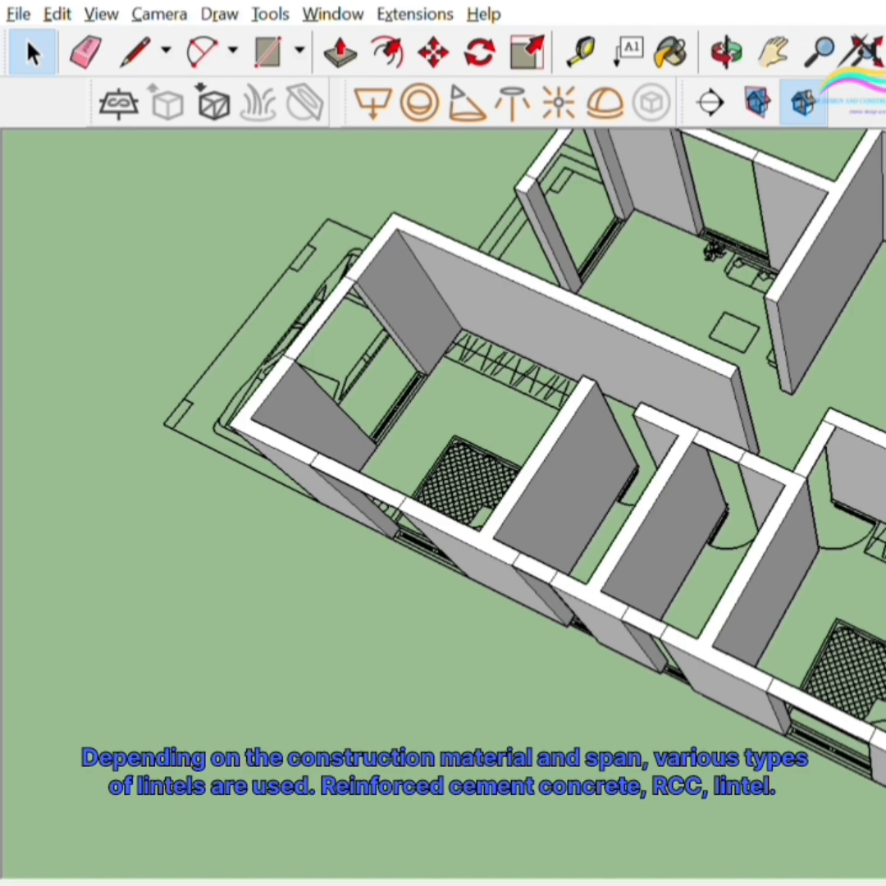
pyautogui.scroll(3, 878, 435)
pyautogui.moveTo(878, 460)
pyautogui.mouseDown(button='middle')
pyautogui.moveTo(673, 607)
pyautogui.moveTo(861, 631)
pyautogui.moveTo(884, 607)
pyautogui.mouseUp(button='middle')
pyautogui.scroll(1, 878, 414)
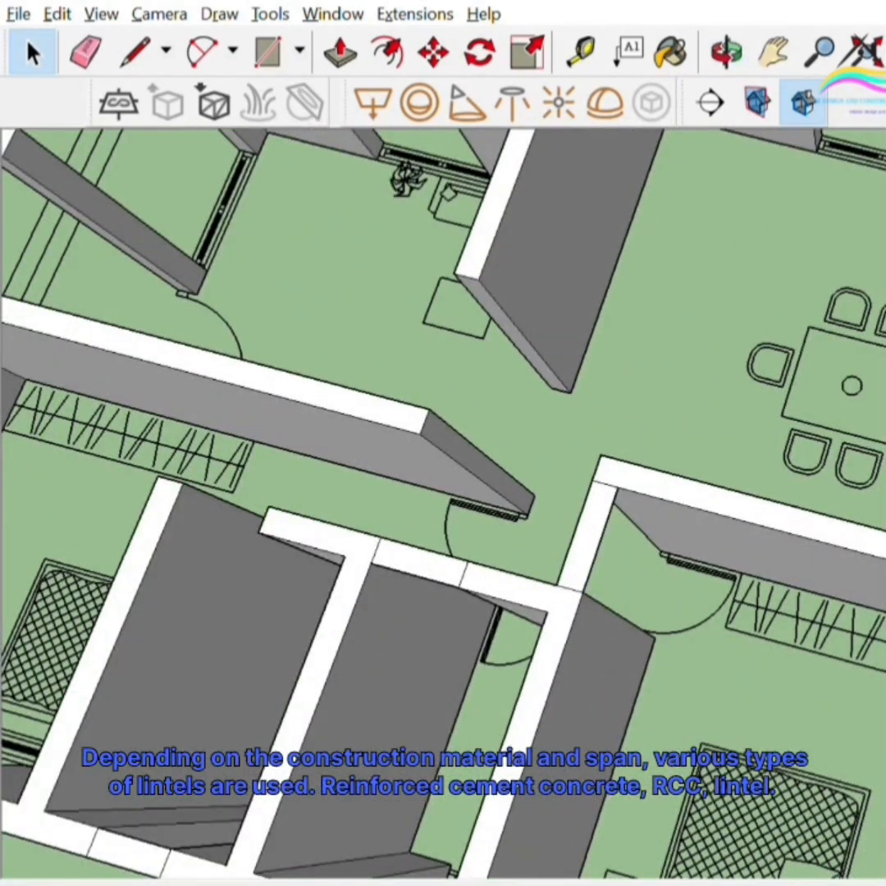
pyautogui.press('r')
pyautogui.scroll(1, 884, 398)
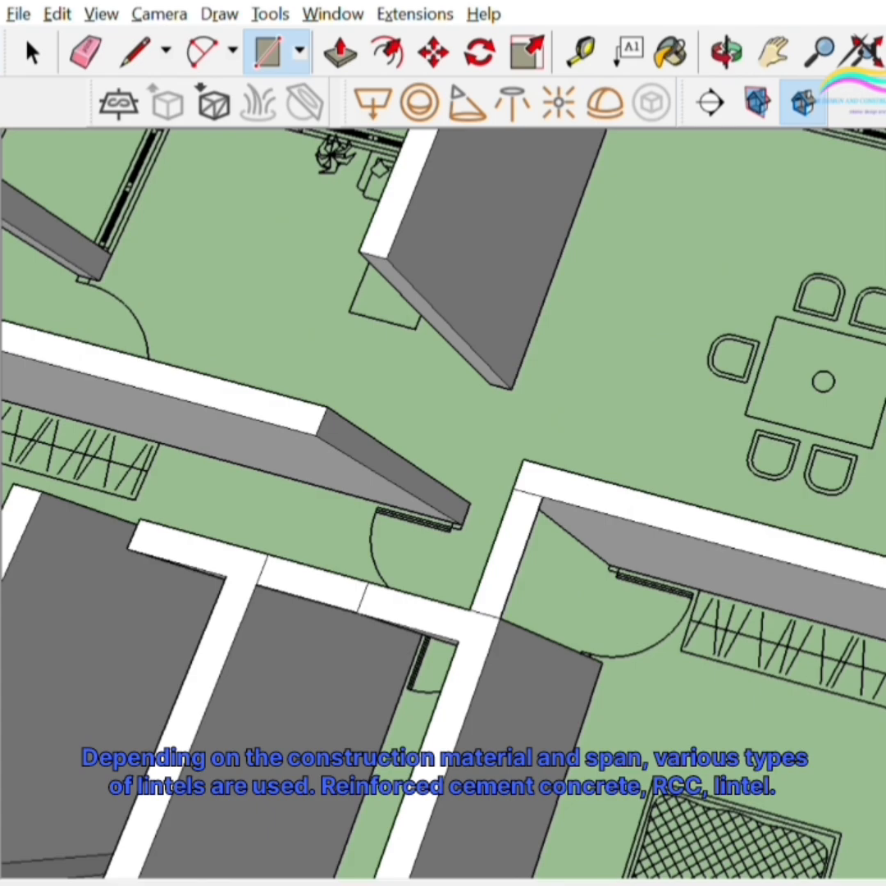
pyautogui.press('space')
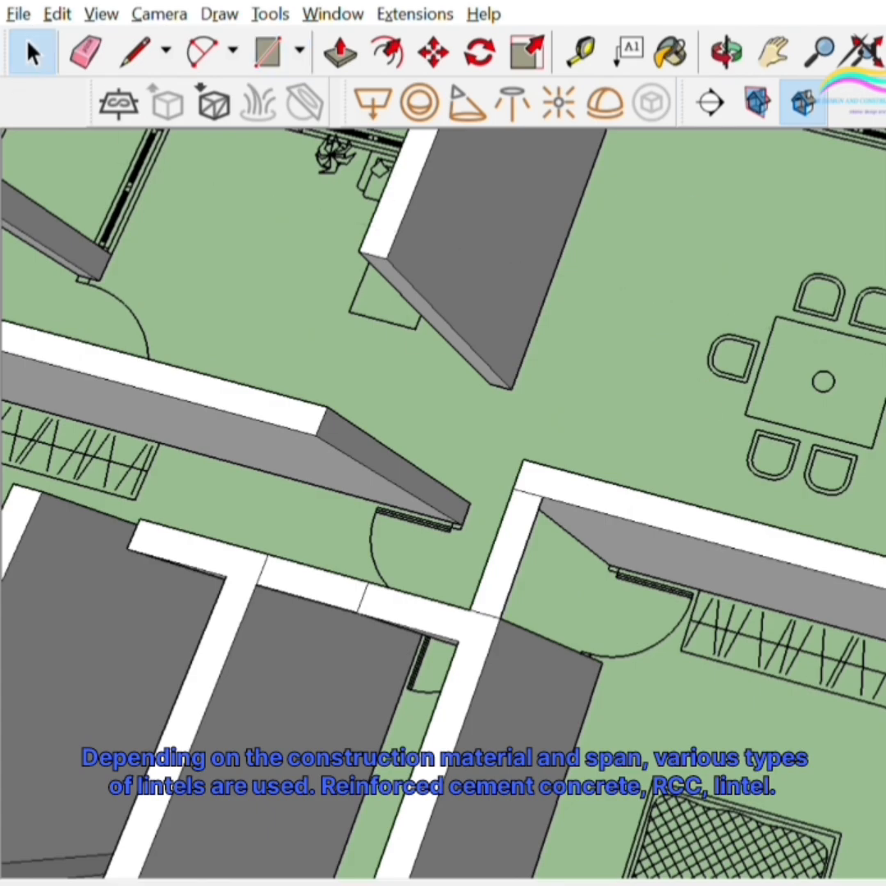
pyautogui.moveTo(884, 567)
pyautogui.mouseDown(button='middle')
pyautogui.moveTo(866, 511)
pyautogui.moveTo(645, 478)
pyautogui.moveTo(589, 592)
pyautogui.moveTo(884, 550)
pyautogui.mouseUp(button='middle')
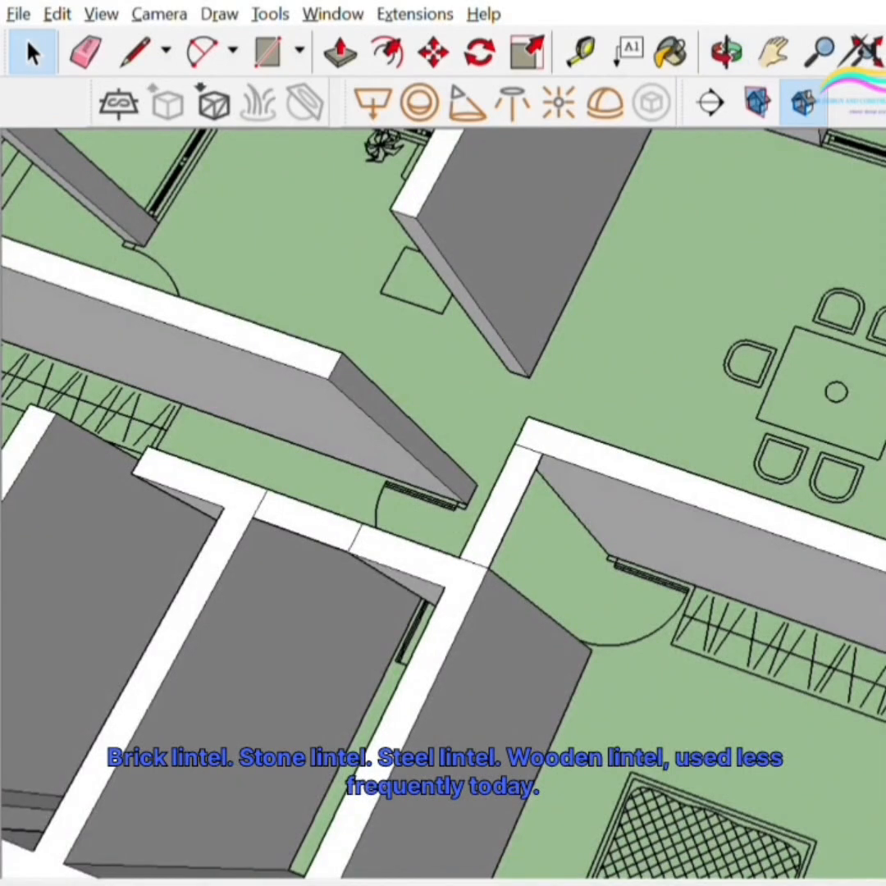
# - Draw a line across the kitchen door gap at wall-top level and delete the face that fills the kitchen
pyautogui.press('l')
pyautogui.scroll(1, 884, 595)
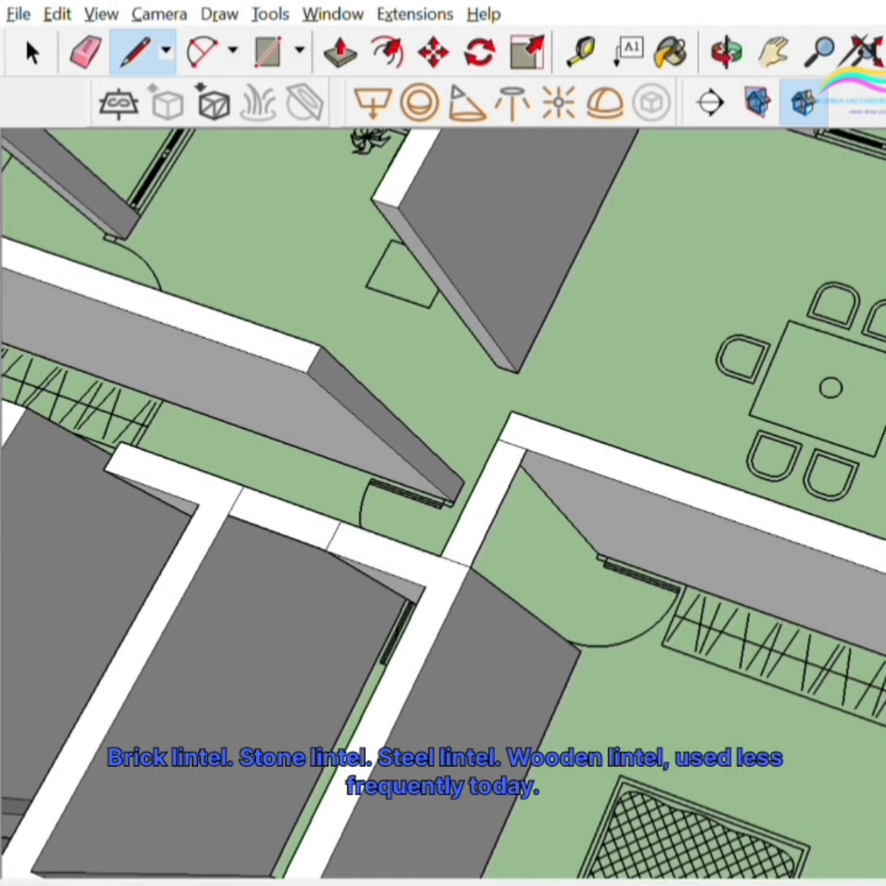
pyautogui.scroll(3, 884, 714)
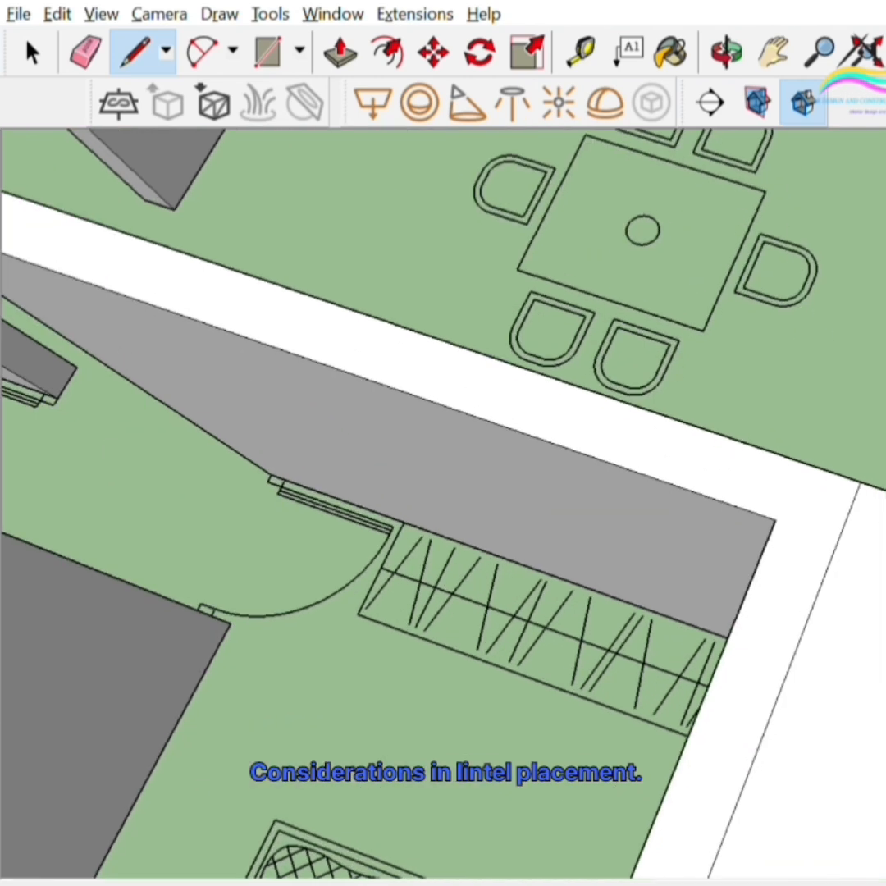
pyautogui.press('space')
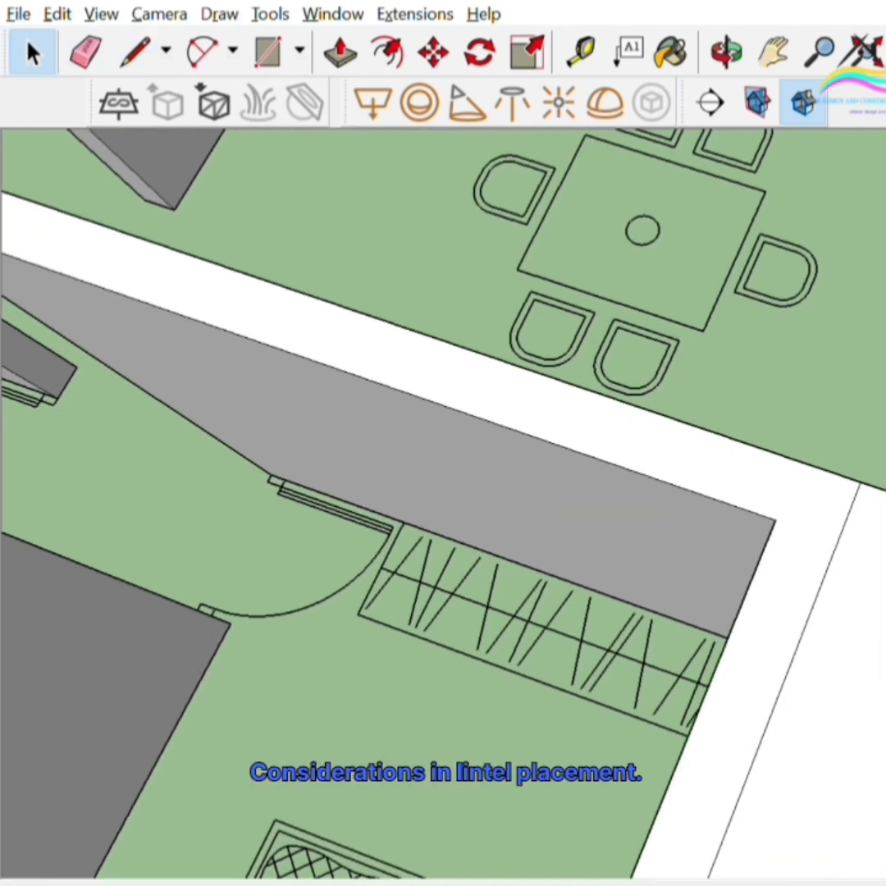
pyautogui.click(878, 681)
pyautogui.press('Delete')
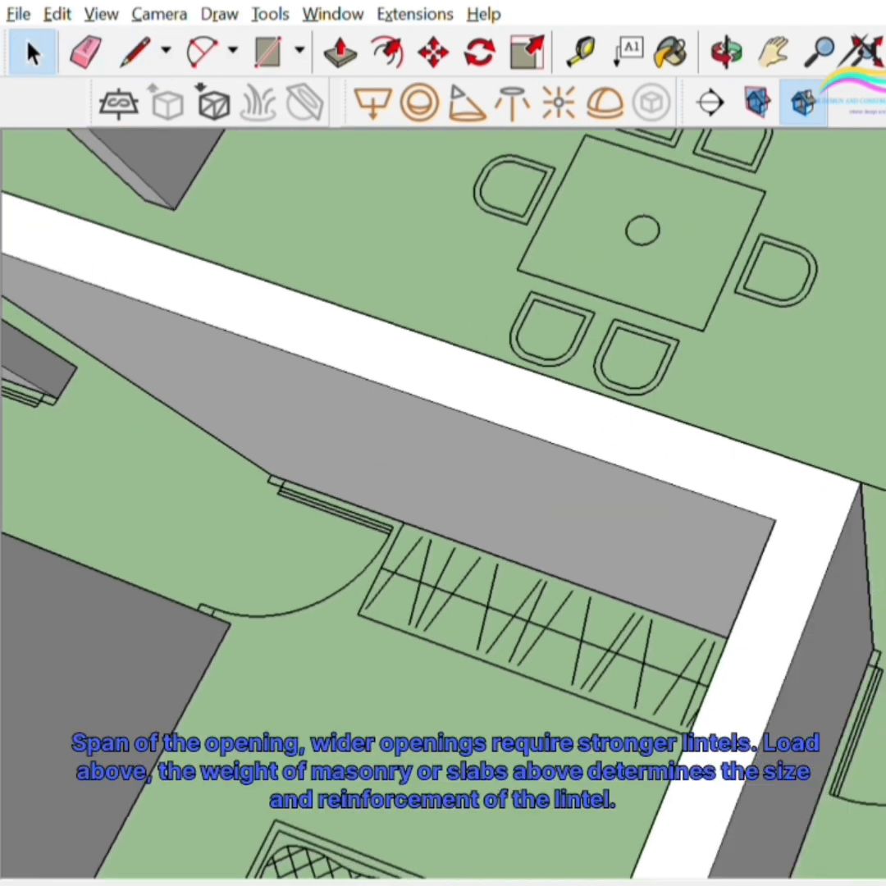
# - Copy the line across the kitchen door gap to the inner wall edge and draw a rectangle to fill the lintel strip
pyautogui.press('m')
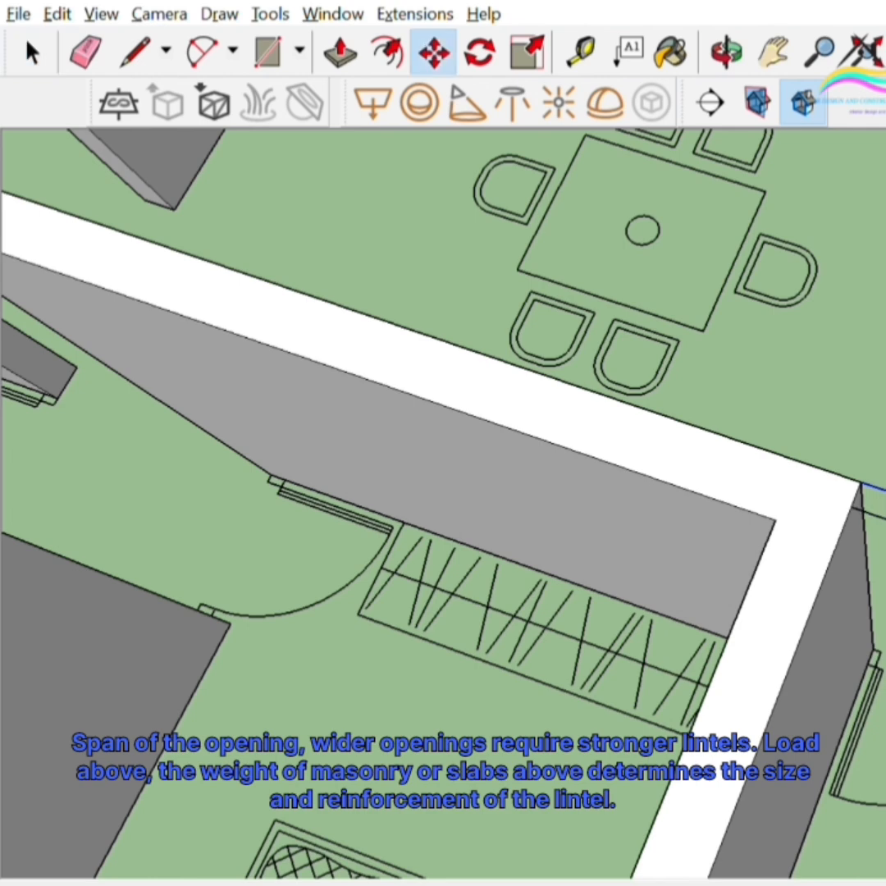
pyautogui.moveTo(861, 649); pyautogui.dragTo(814, 607, button='middle')
pyautogui.press('r')
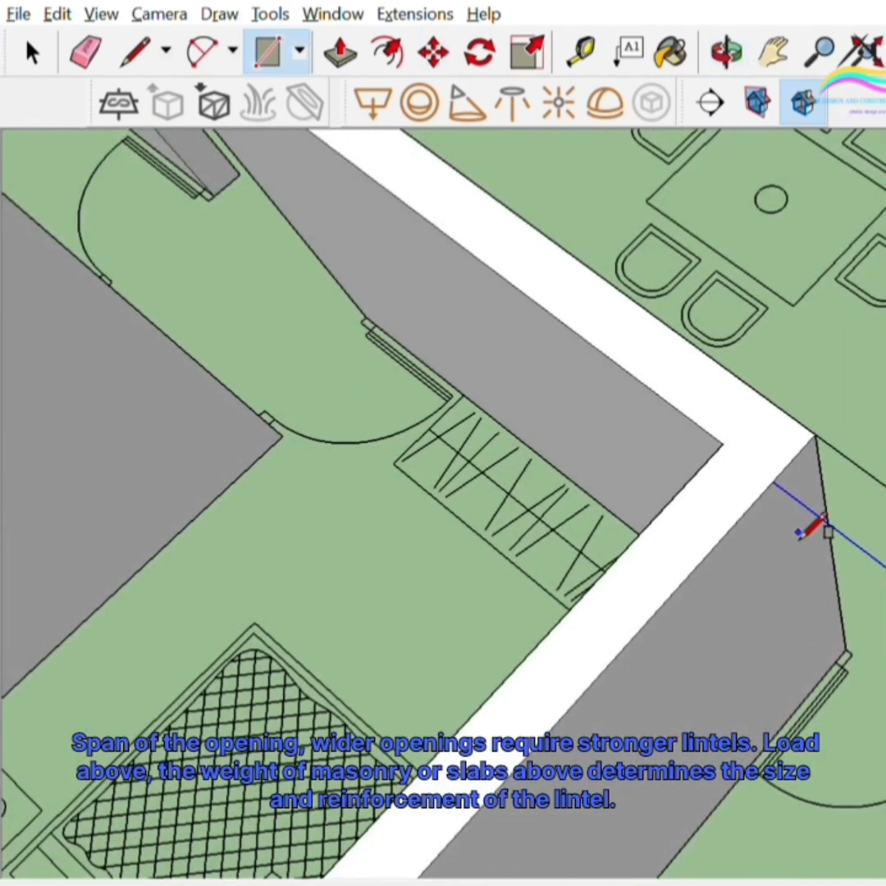
pyautogui.click(775, 499)
pyautogui.click(884, 541)
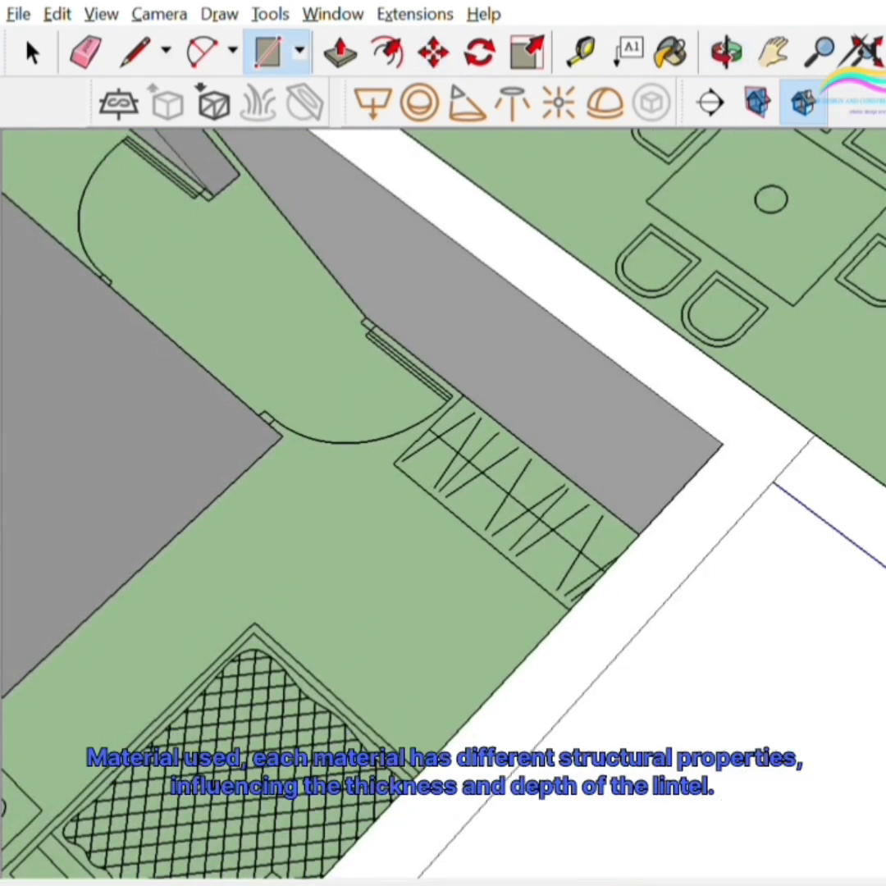
# - Delete the unwanted face covering the kitchen at wall-top level, keeping the strip over its door gap
pyautogui.scroll(-2, 800, 630)
pyautogui.click(33, 52)
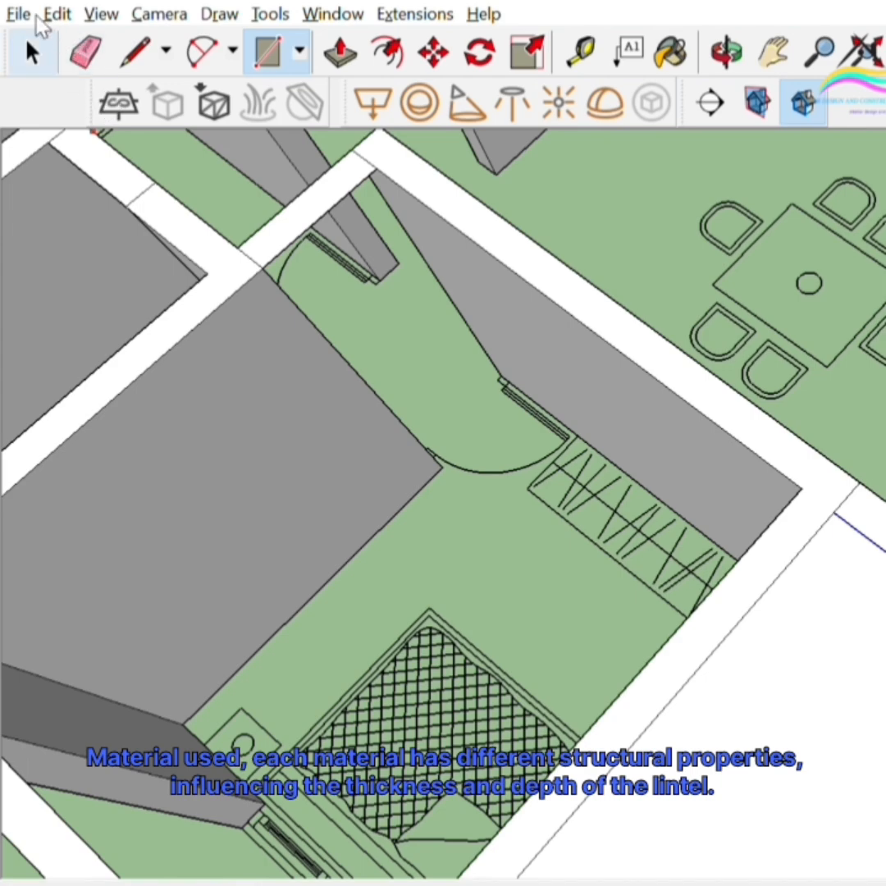
pyautogui.click(755, 702)
pyautogui.press('Delete')
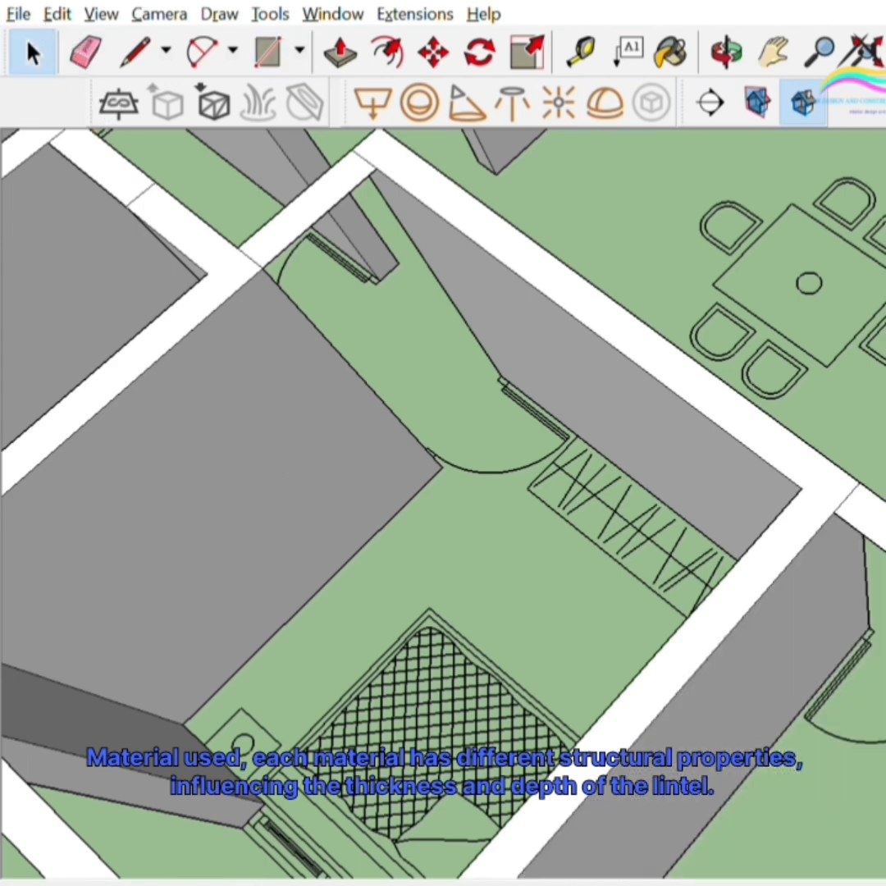
# - Draw a rectangle from the free wall end at the open door gap of the bathroom beside the carport-side bedroom
pyautogui.scroll(-2, 883, 656)
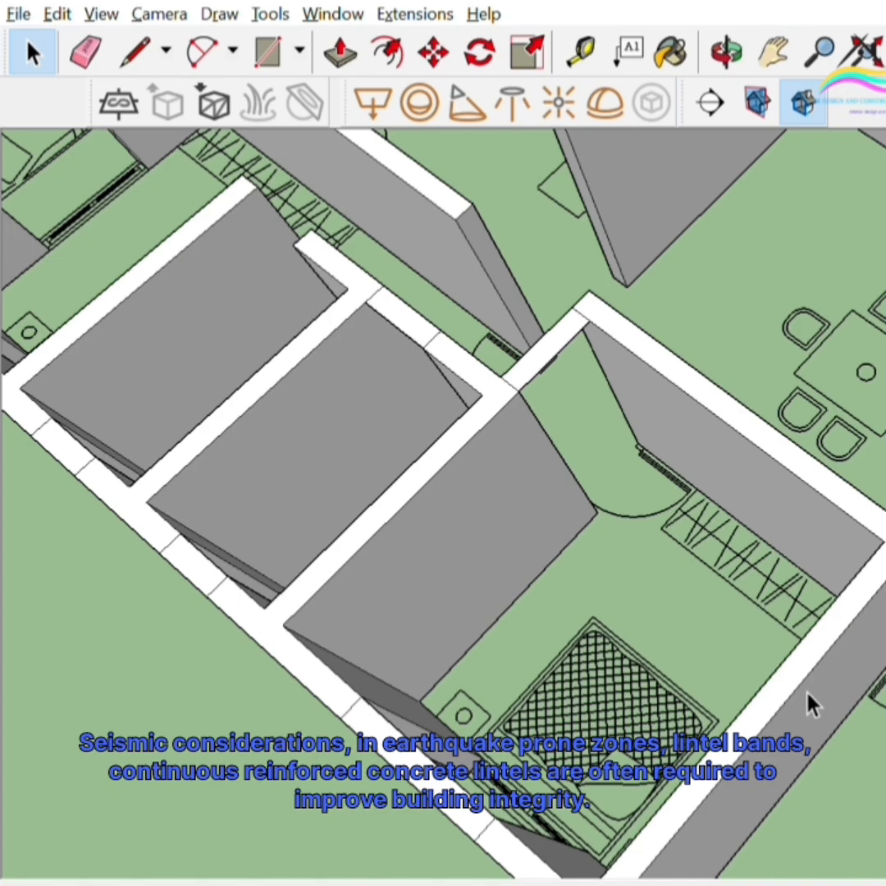
pyautogui.scroll(-4, 702, 692)
pyautogui.moveTo(742, 589); pyautogui.dragTo(460, 540, button='middle')
pyautogui.moveTo(877, 459); pyautogui.dragTo(738, 567, button='middle')
pyautogui.scroll(8, 879, 394)
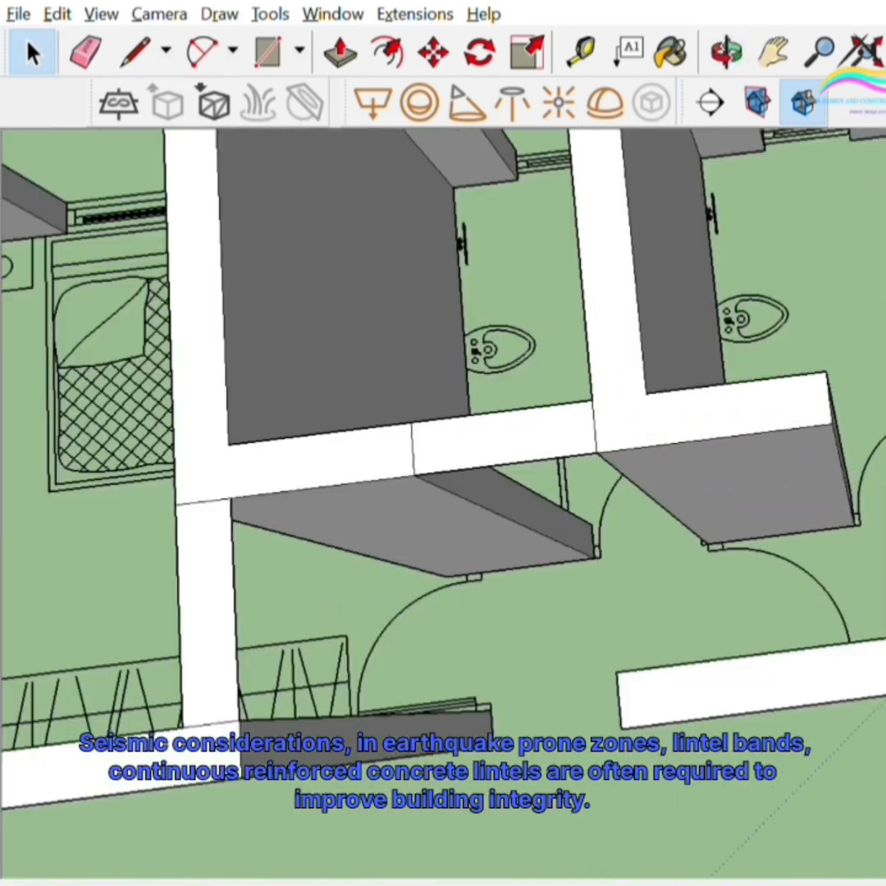
pyautogui.press('r')
pyautogui.scroll(3, 809, 356)
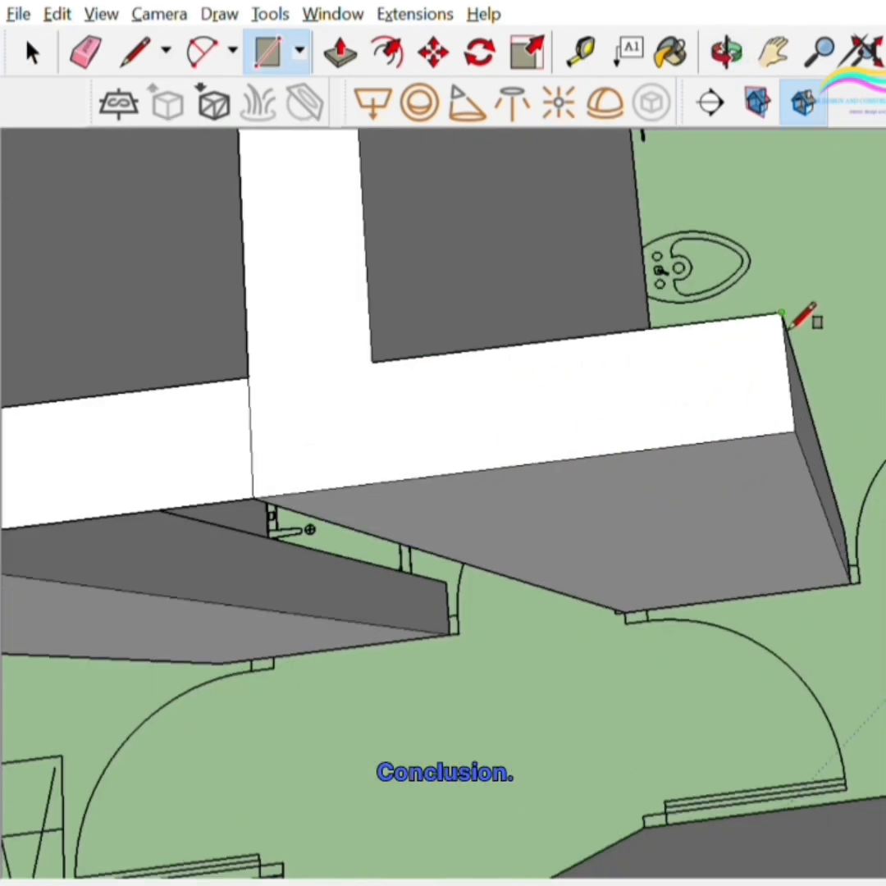
pyautogui.click(782, 315)
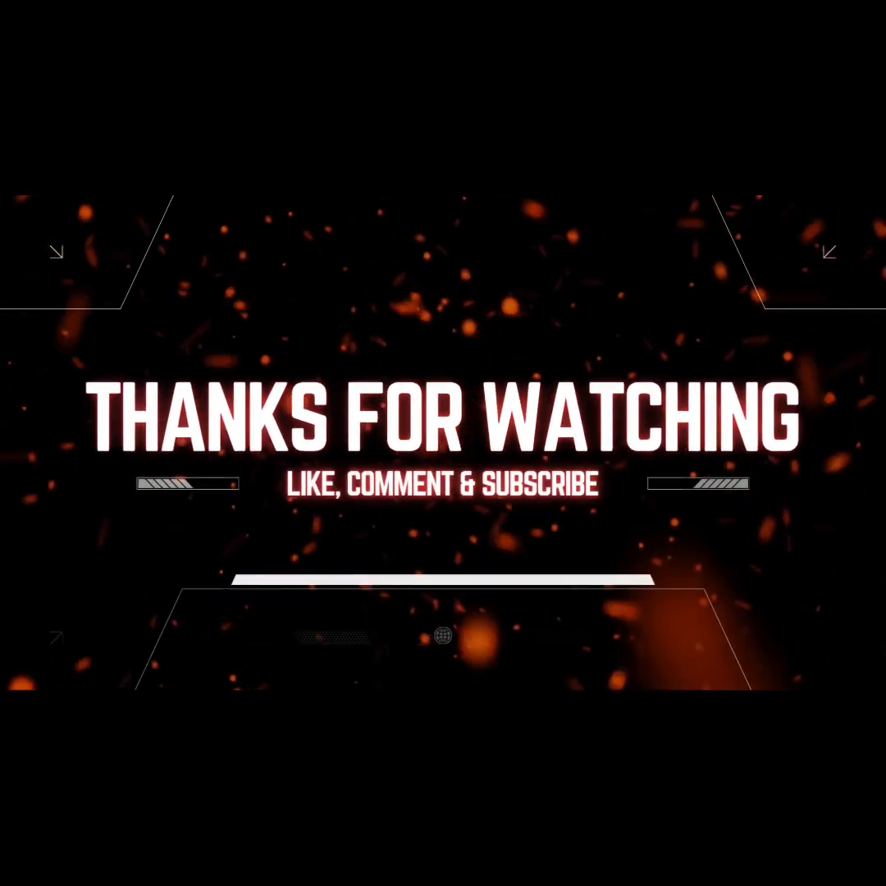